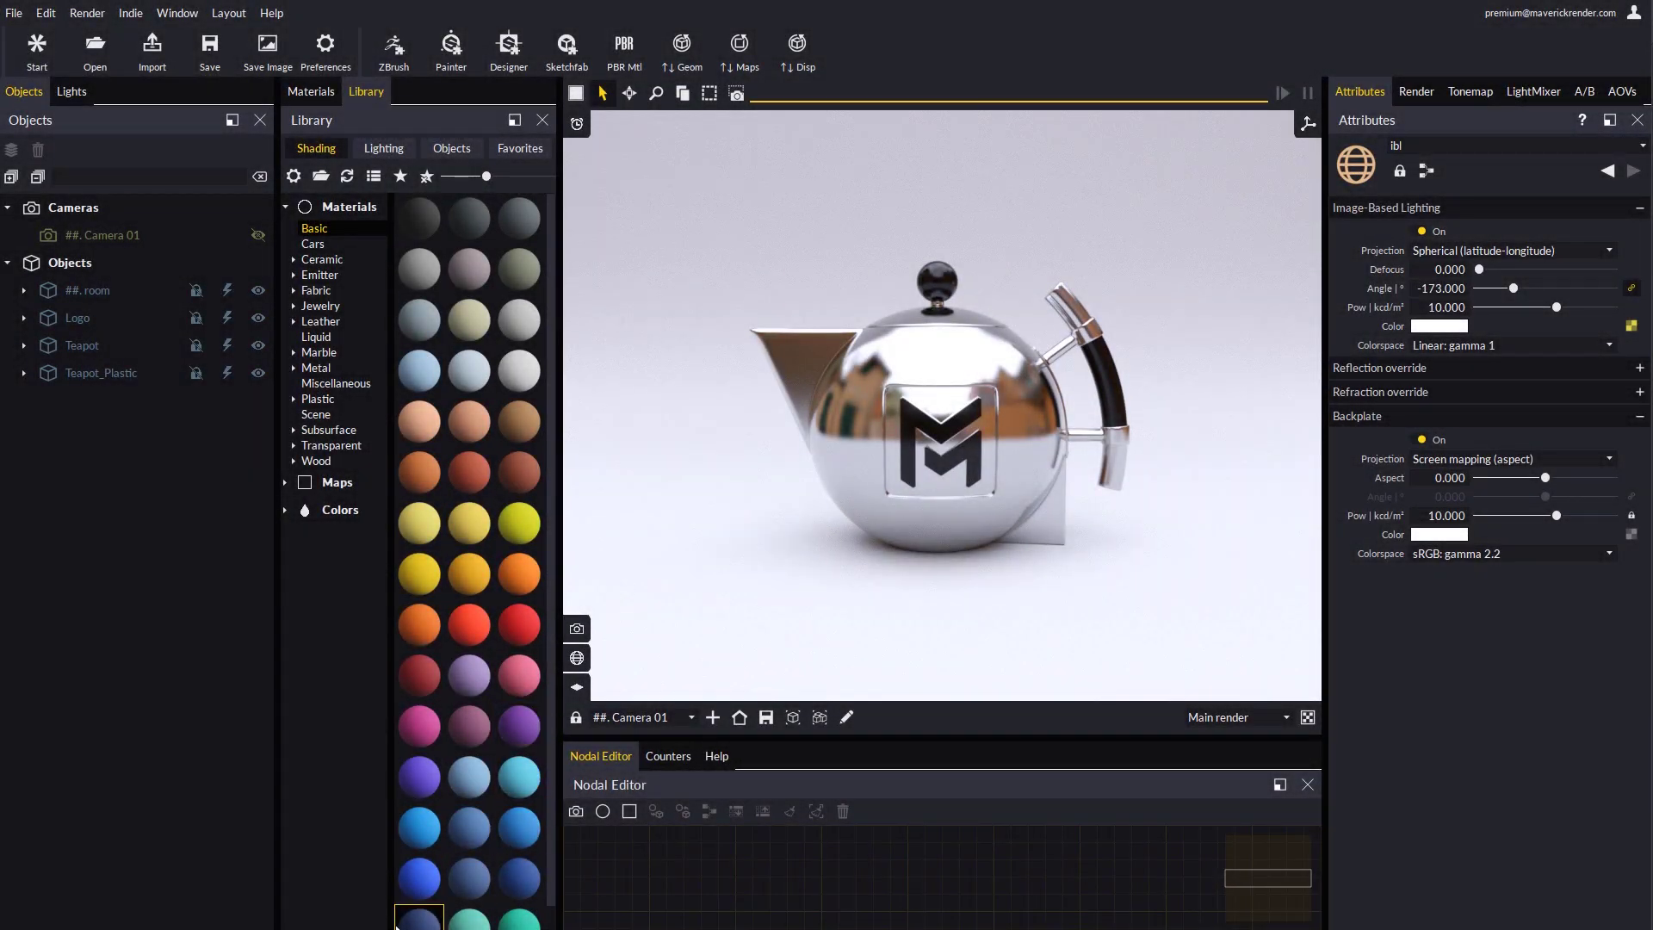
# Switch to the Substance Source browser and scroll to the Alien Rock Coral Formation tile
pyautogui.click(498, 860)
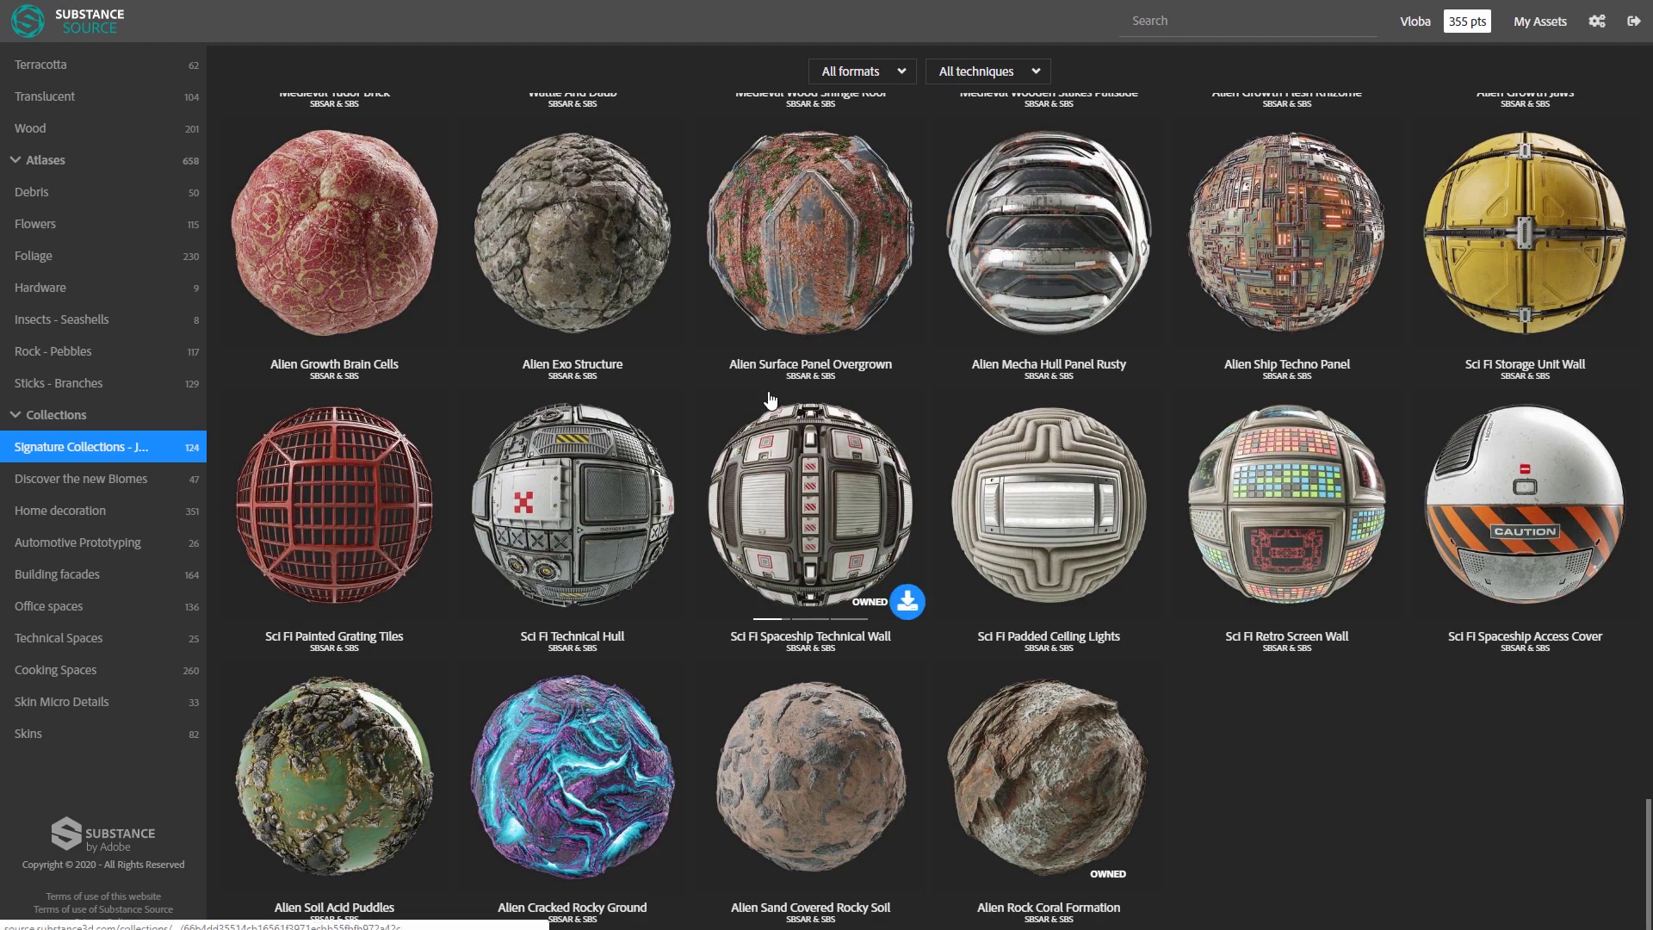
pyautogui.scroll(20, 1088, 347)
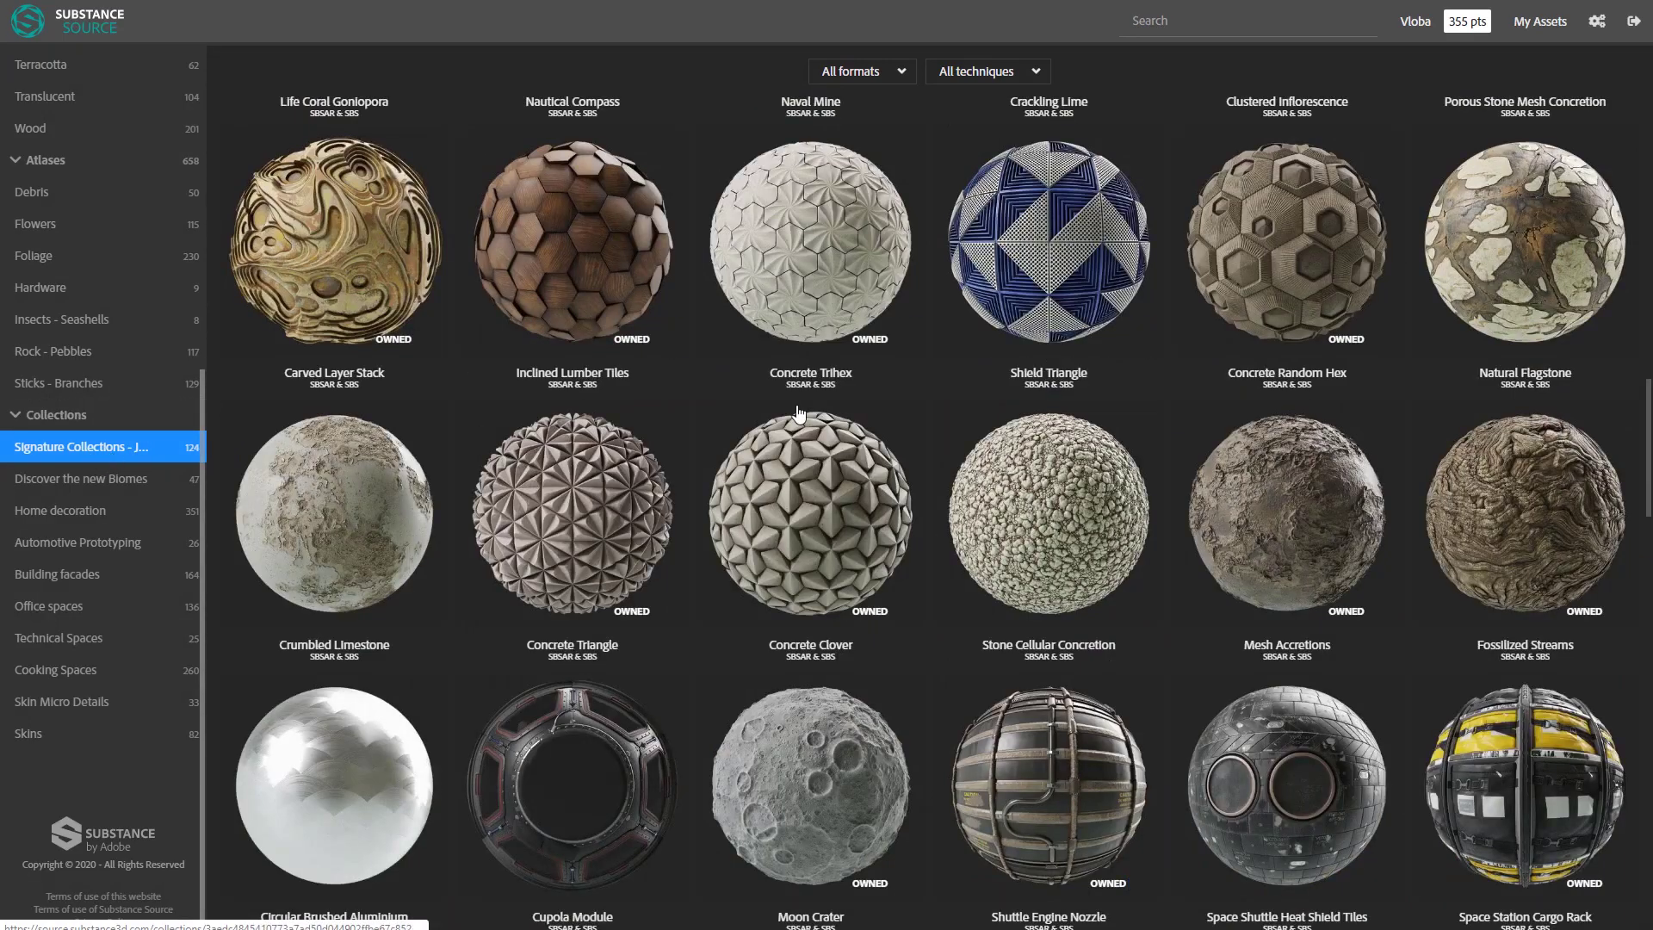
pyautogui.scroll(-20, 883, 400)
pyautogui.scroll(-15, 883, 400)
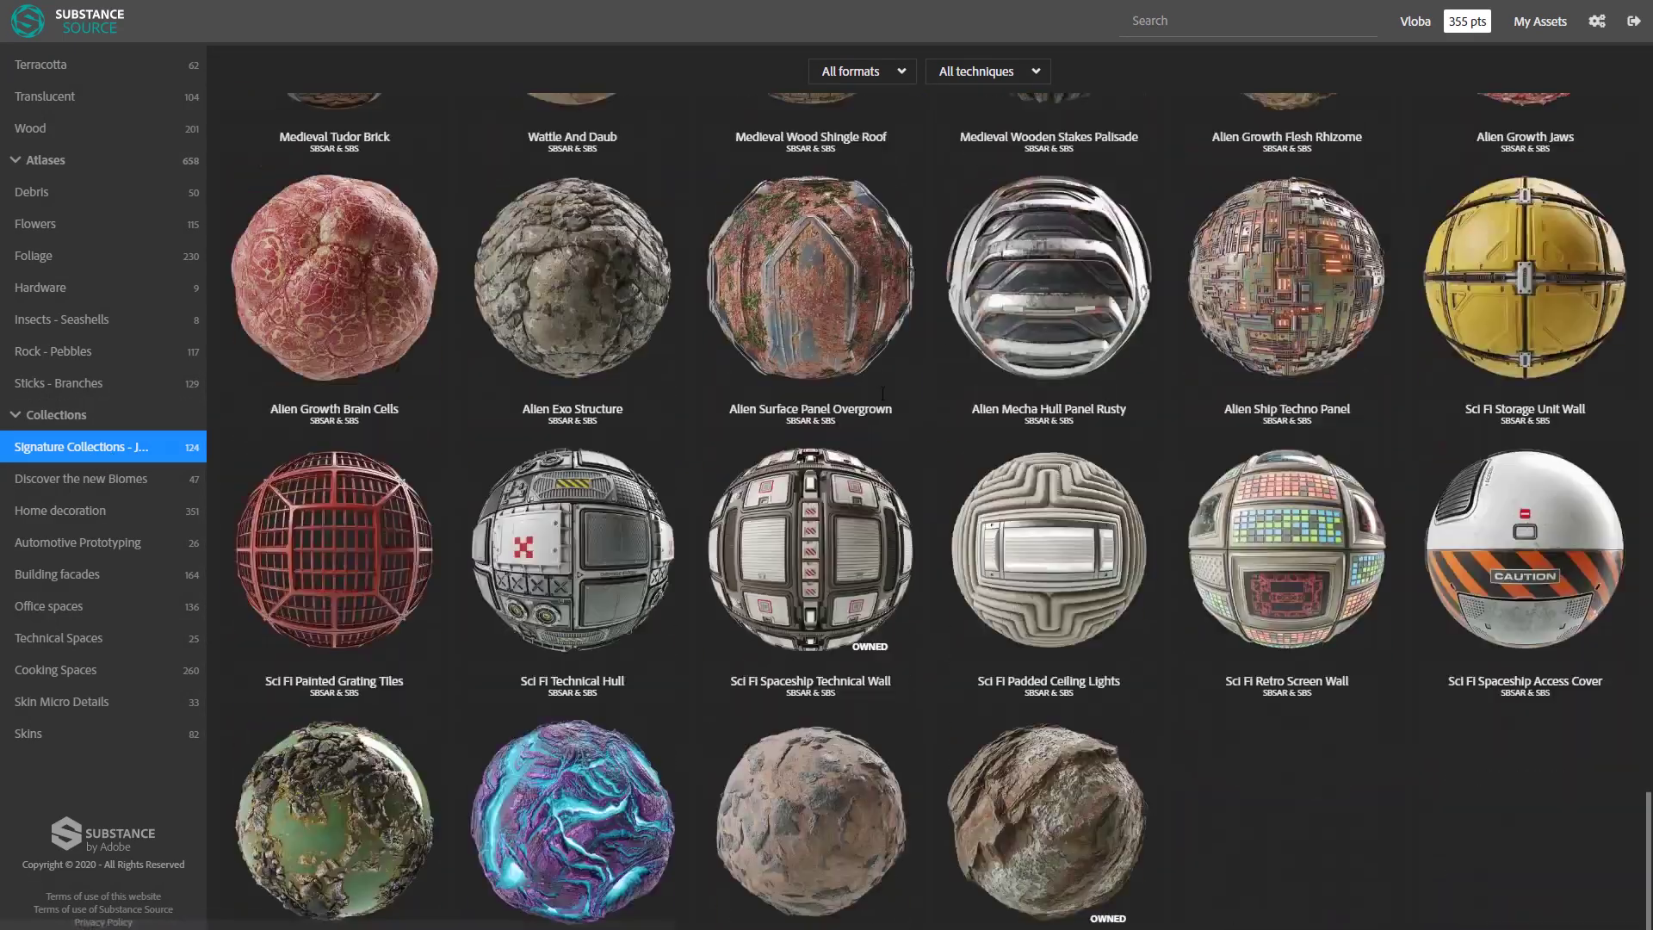
# Open the Alien Rock Coral Formation preview, view its next image, and show the DOWNLOAD formats
pyautogui.click(1042, 769)
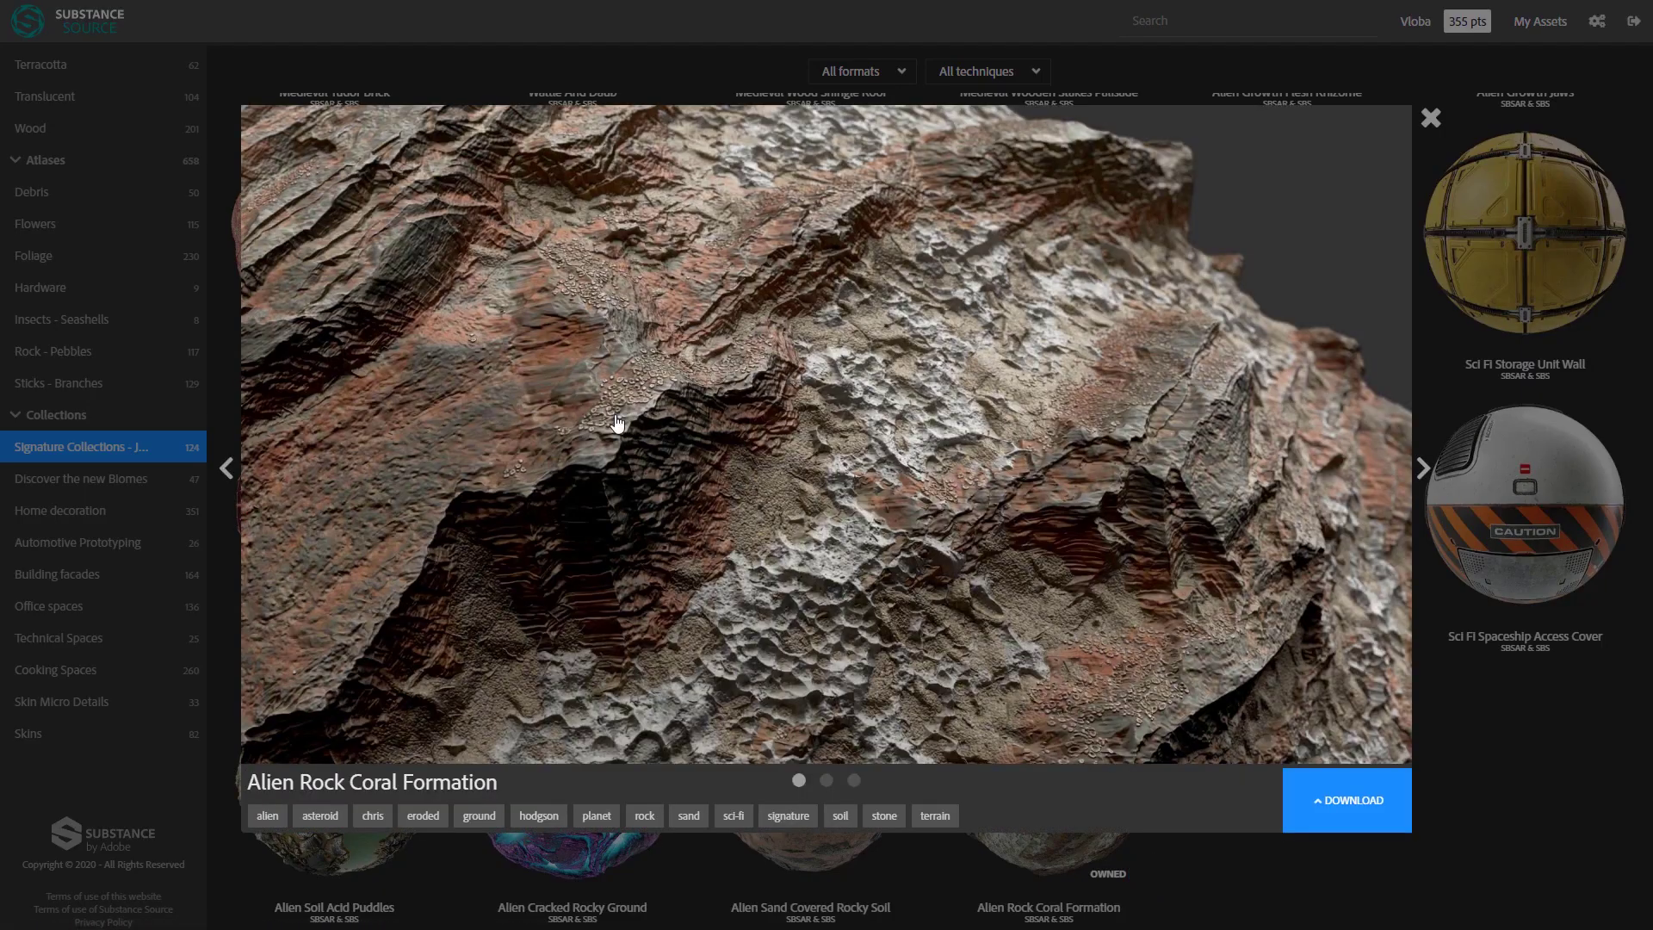
pyautogui.click(1420, 469)
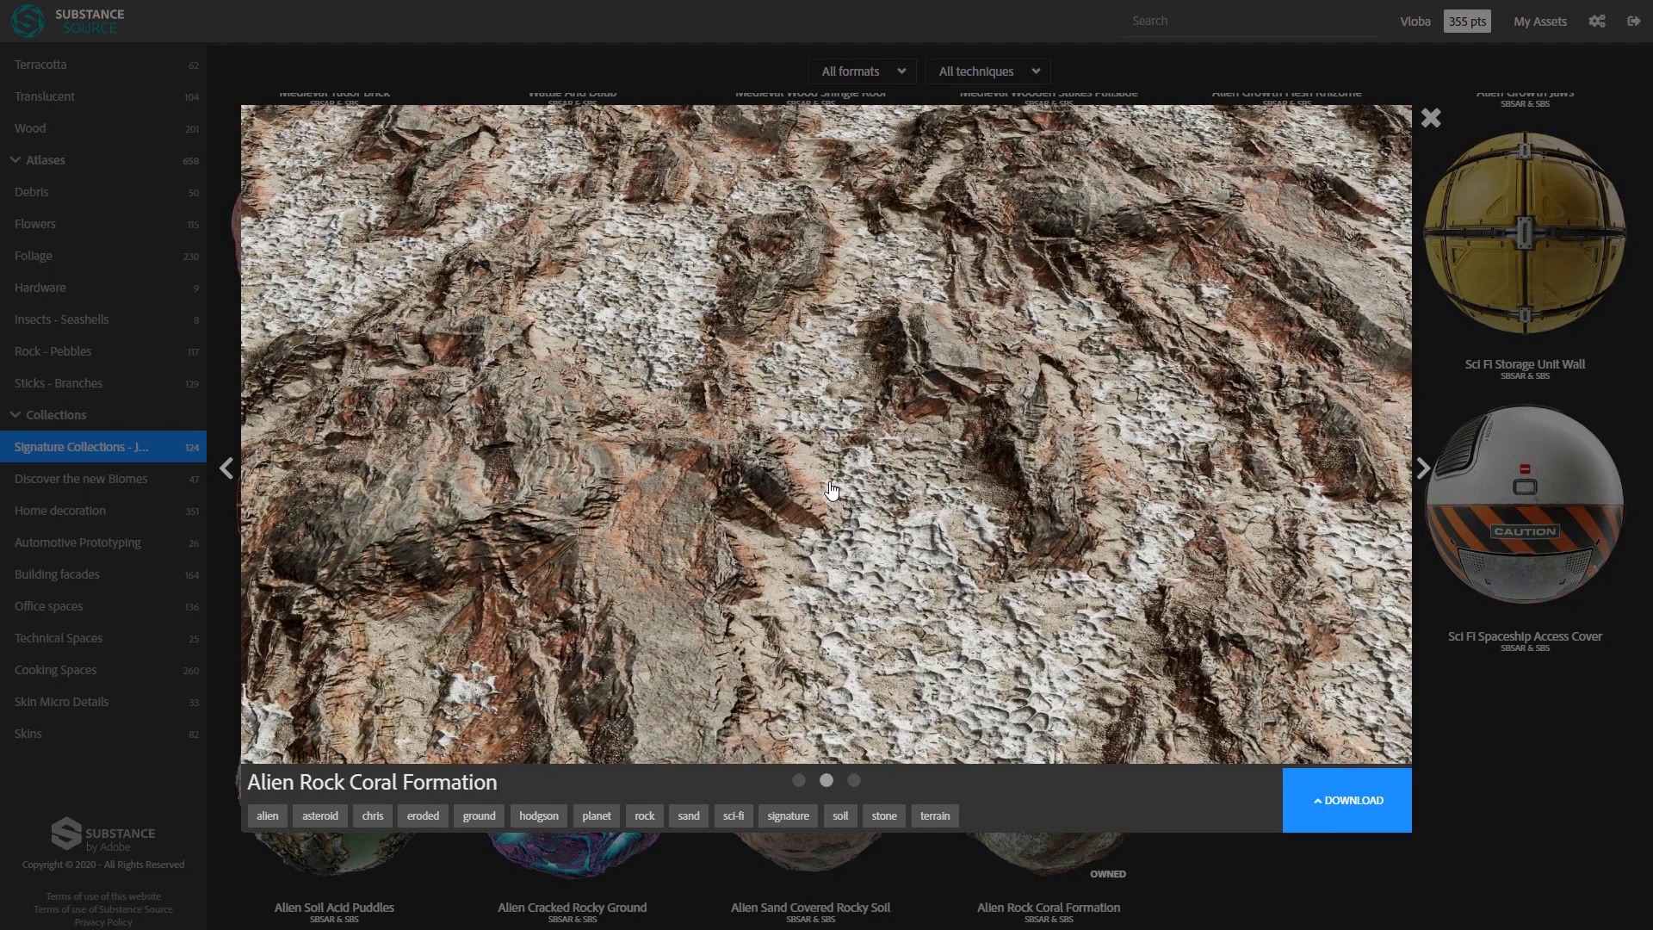
pyautogui.click(1350, 809)
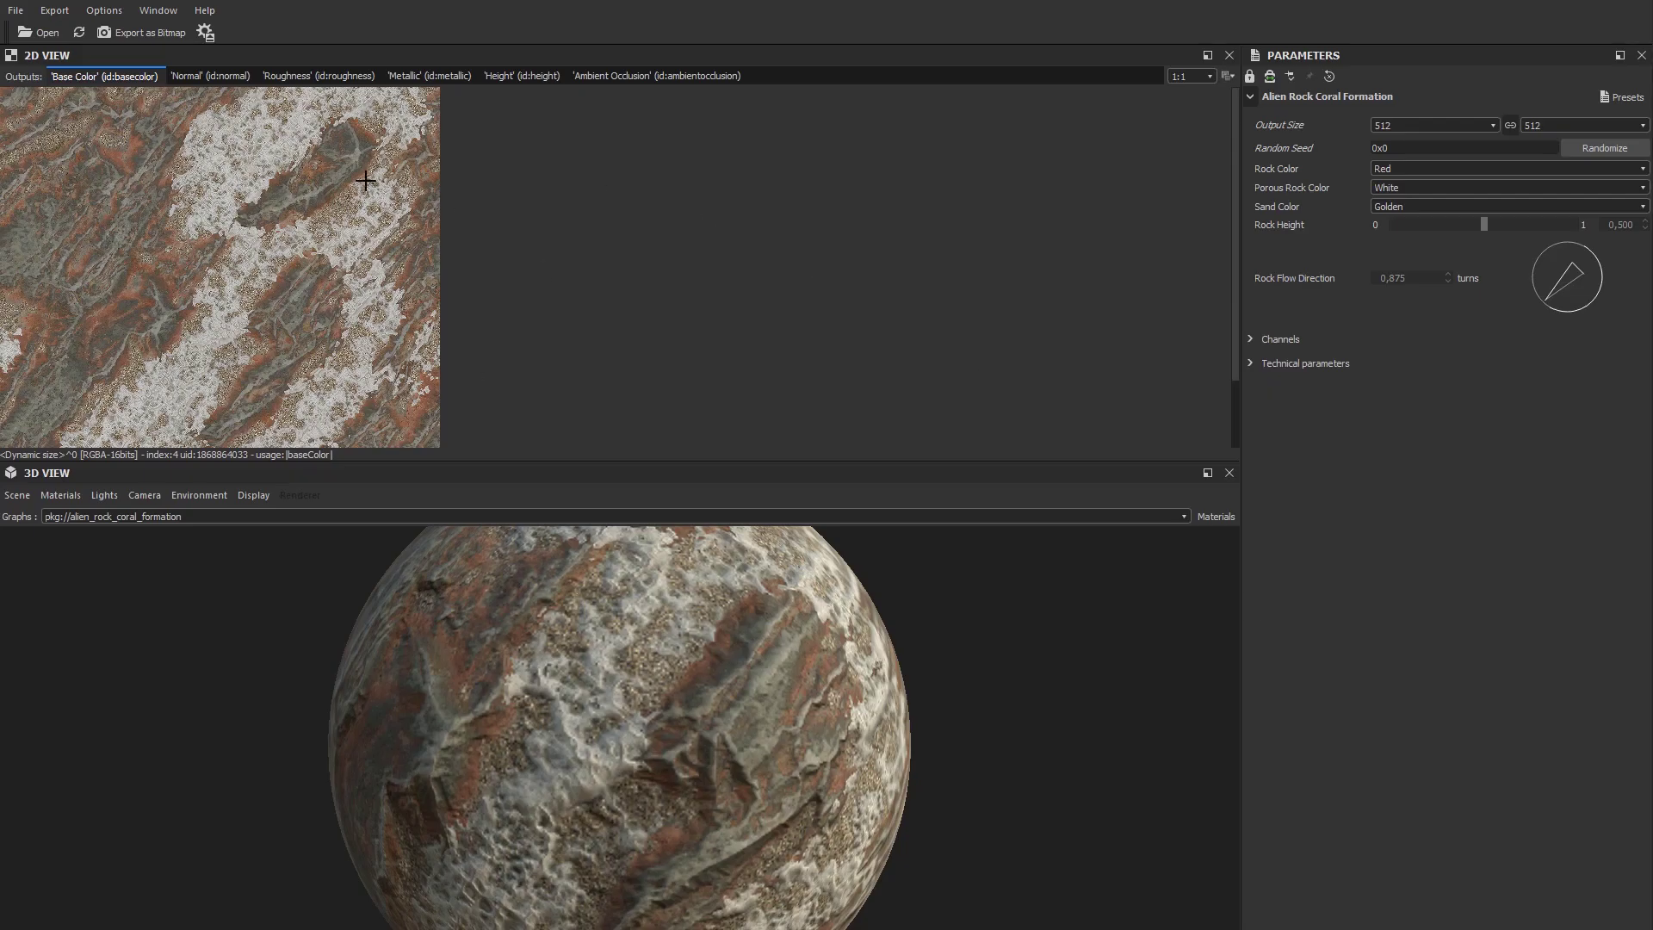
# Apply the Red Coral preset to the rock material in Substance Player
pyautogui.moveTo(569, 664); pyautogui.dragTo(649, 732)
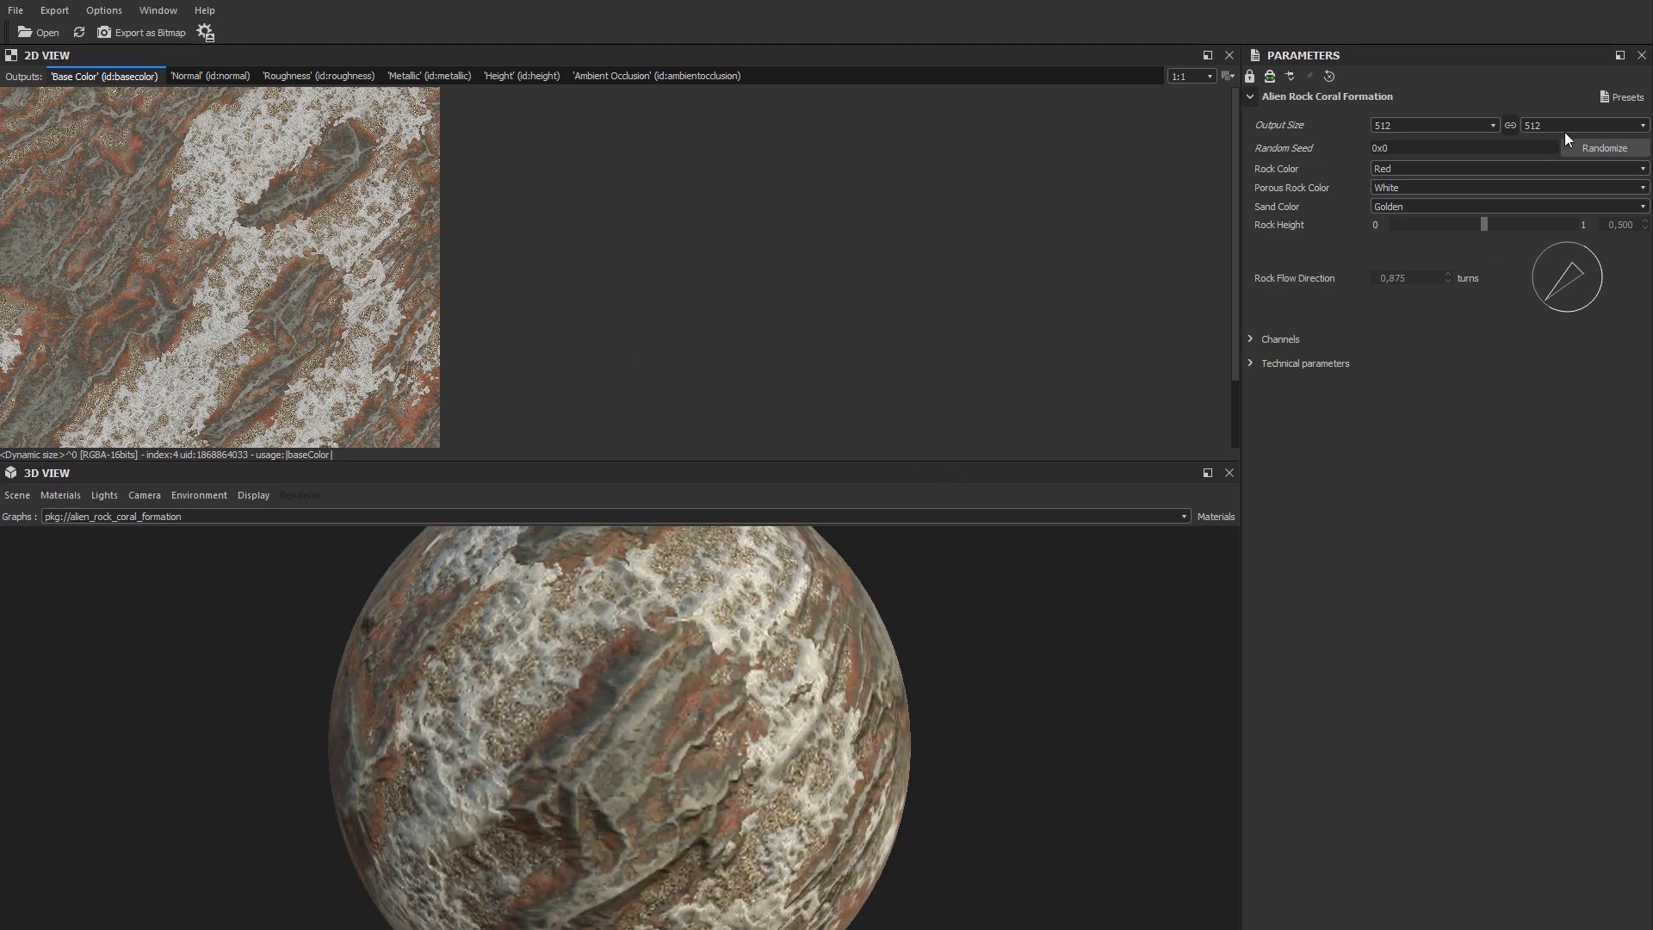
pyautogui.click(1623, 102)
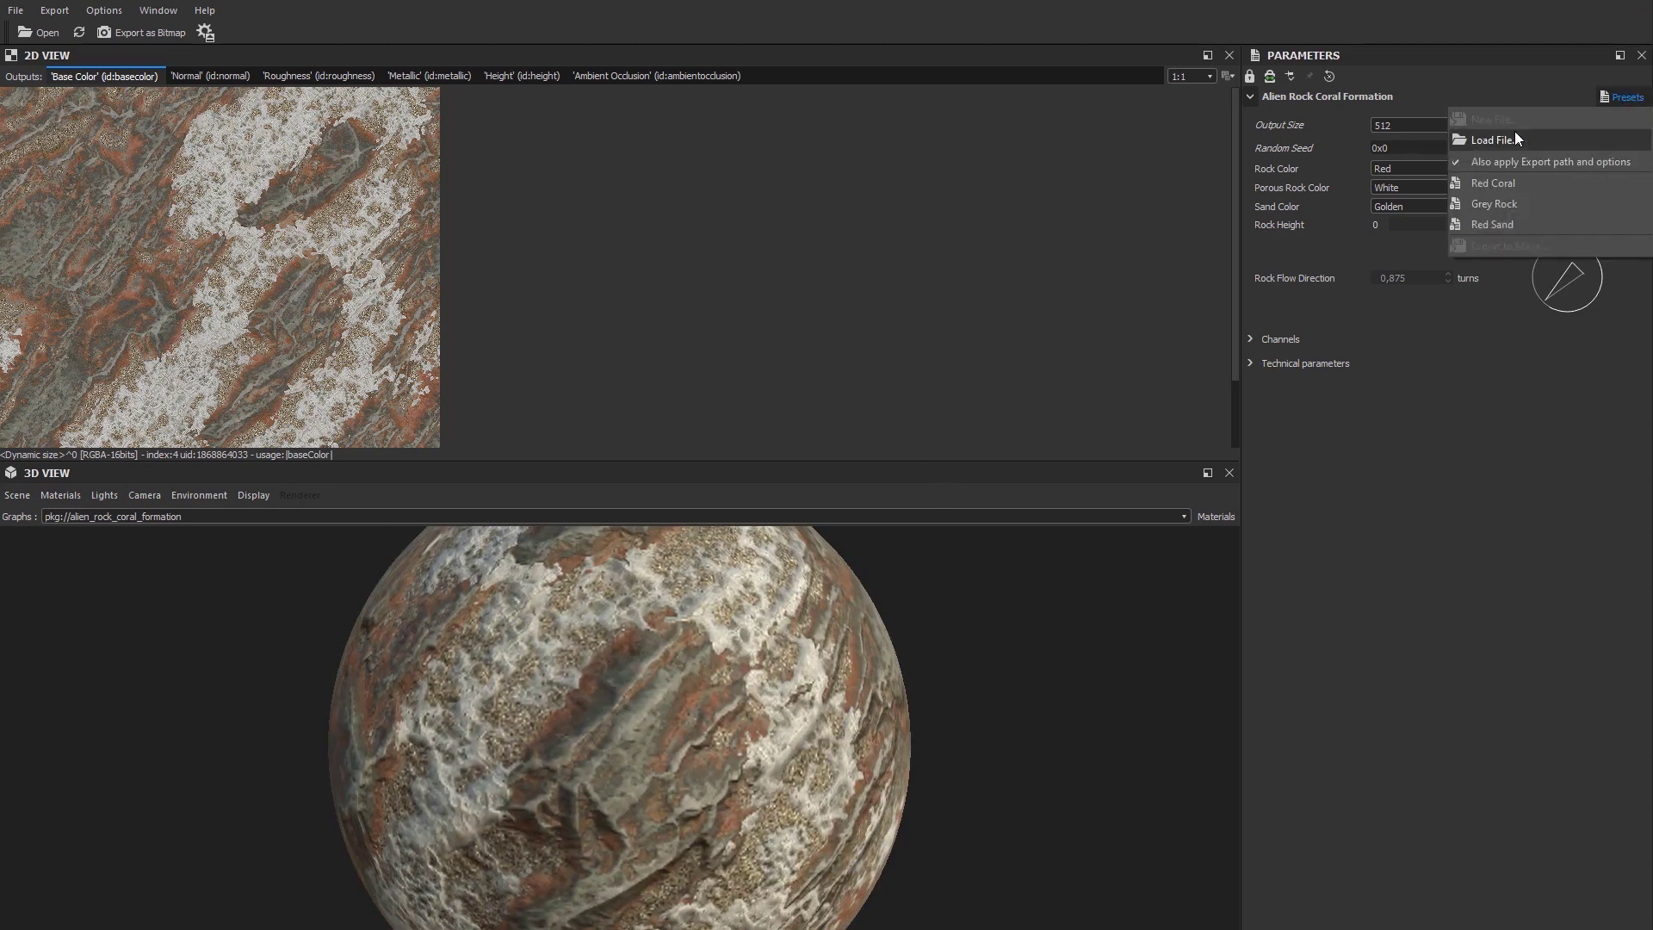
pyautogui.click(1491, 188)
pyautogui.moveTo(625, 760); pyautogui.dragTo(555, 742)
# Set the Output Size to 4096 and open the Export as Bitmap(s) settings
pyautogui.click(1429, 125)
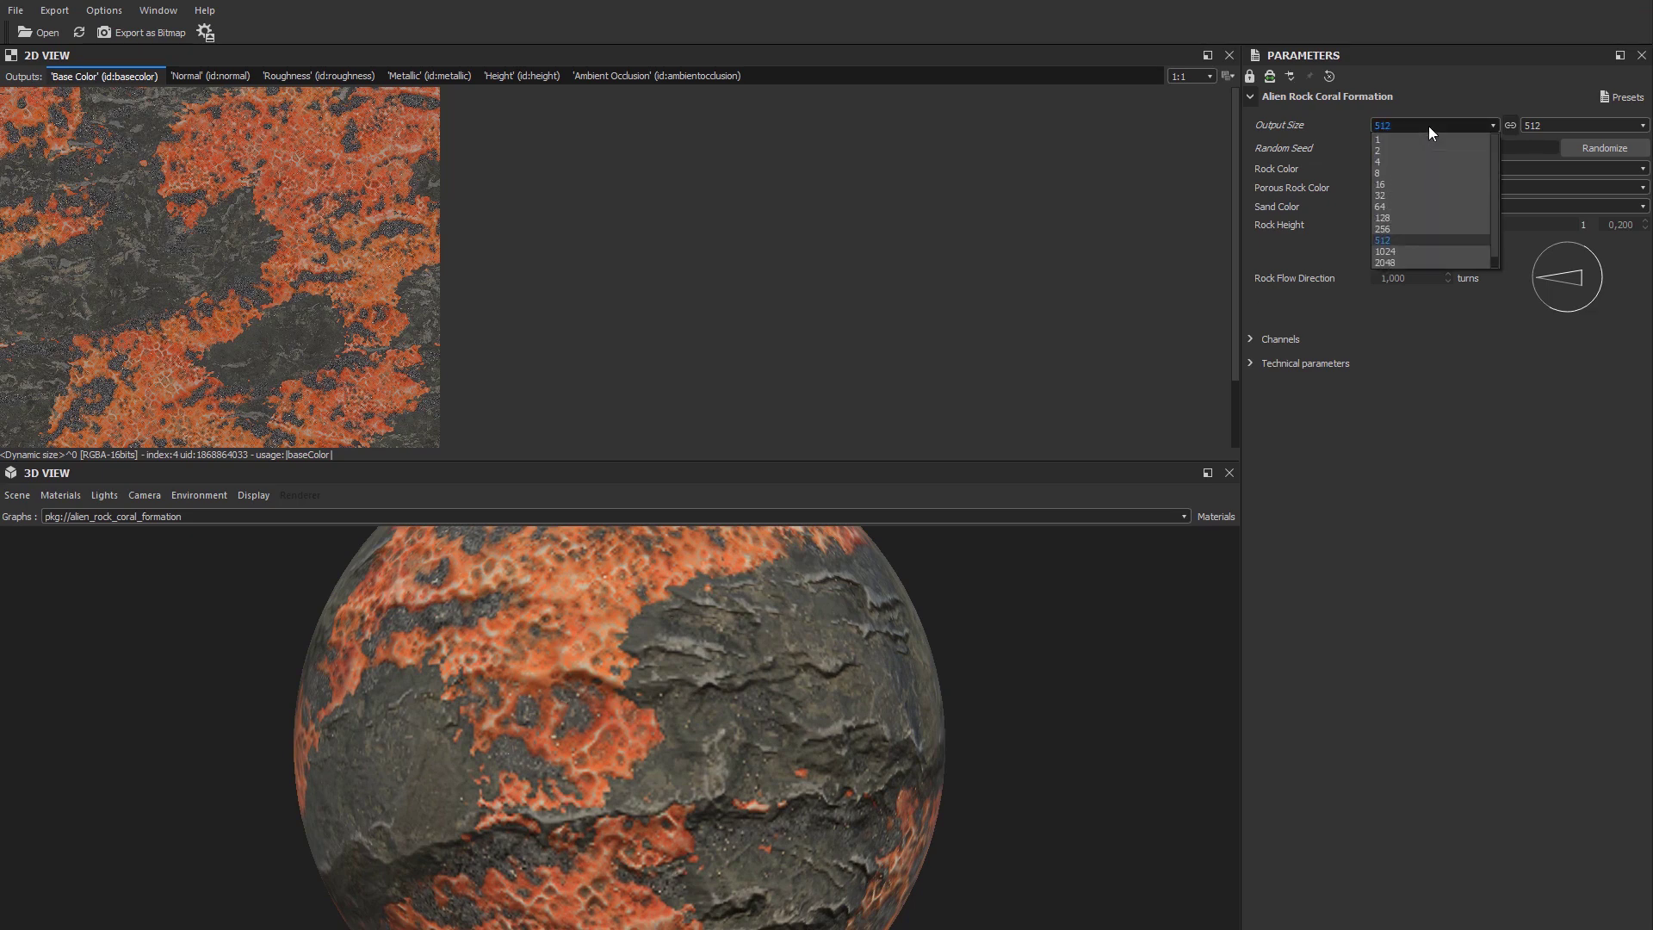
pyautogui.click(1367, 260)
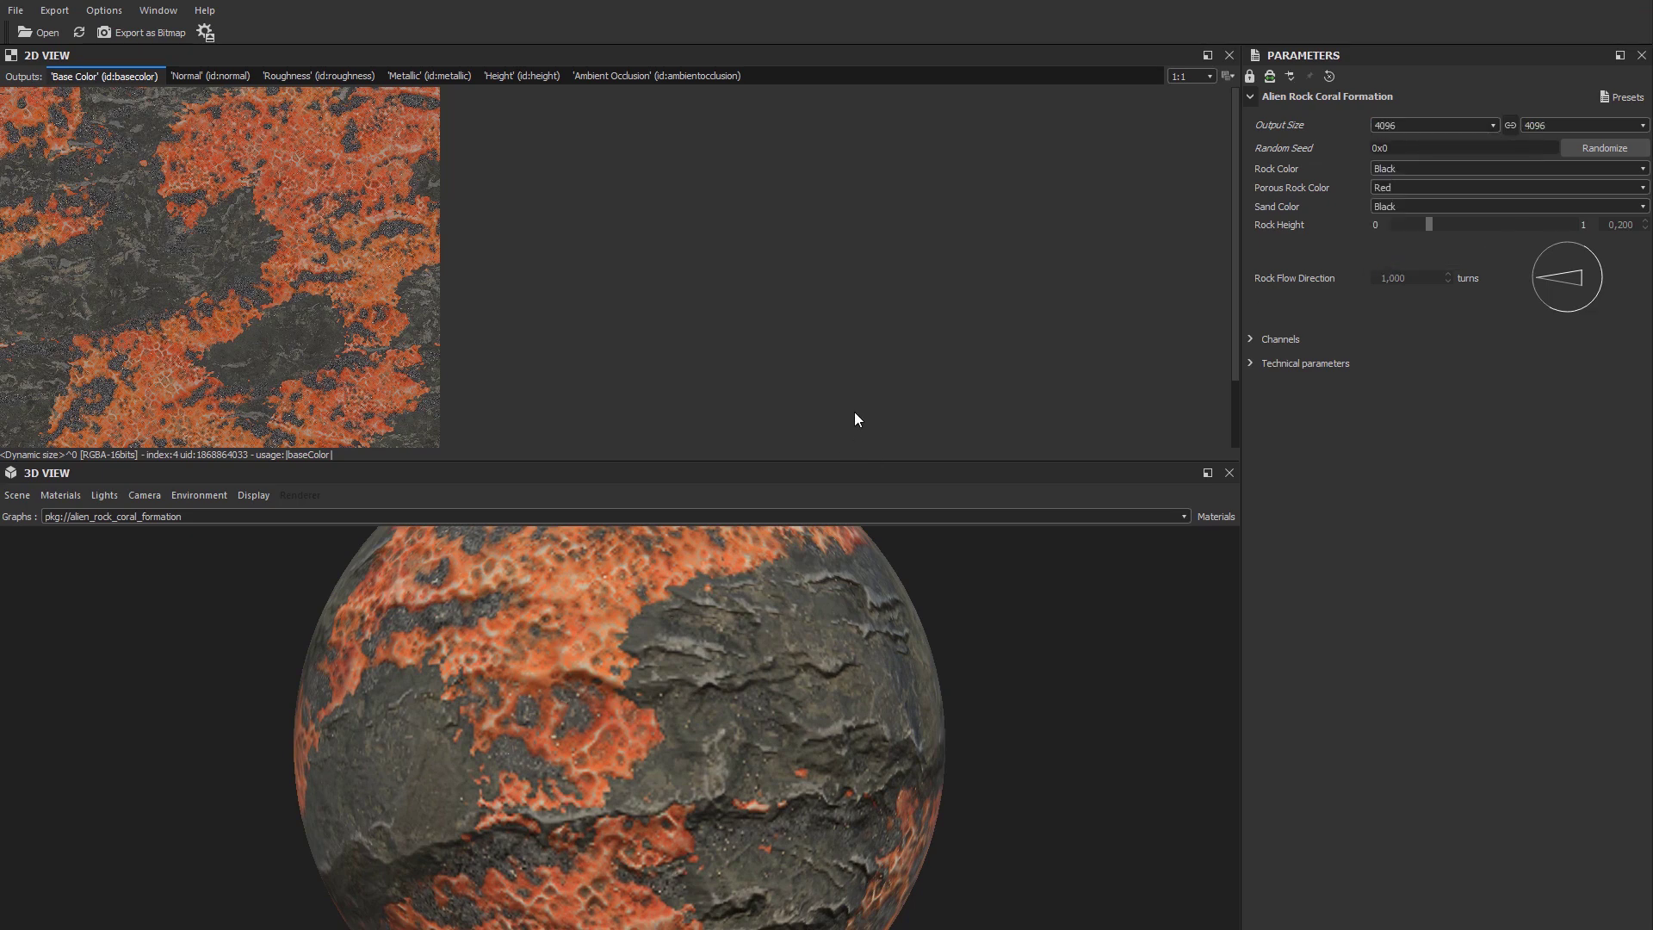
pyautogui.moveTo(708, 668); pyautogui.dragTo(214, 66)
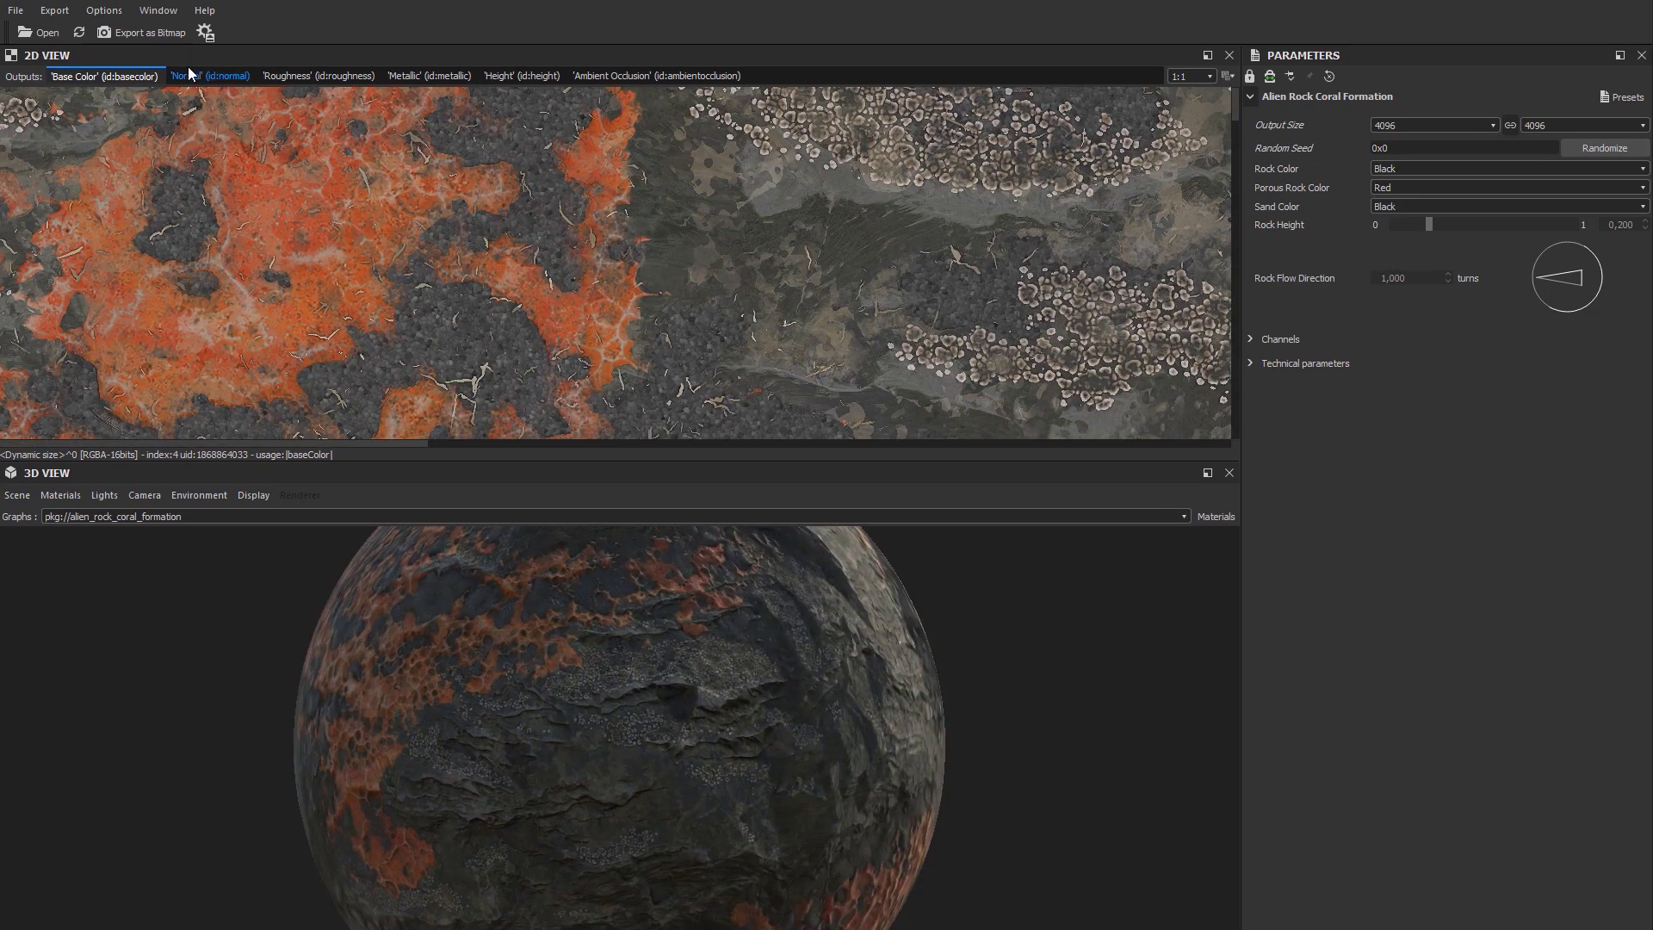
pyautogui.click(143, 33)
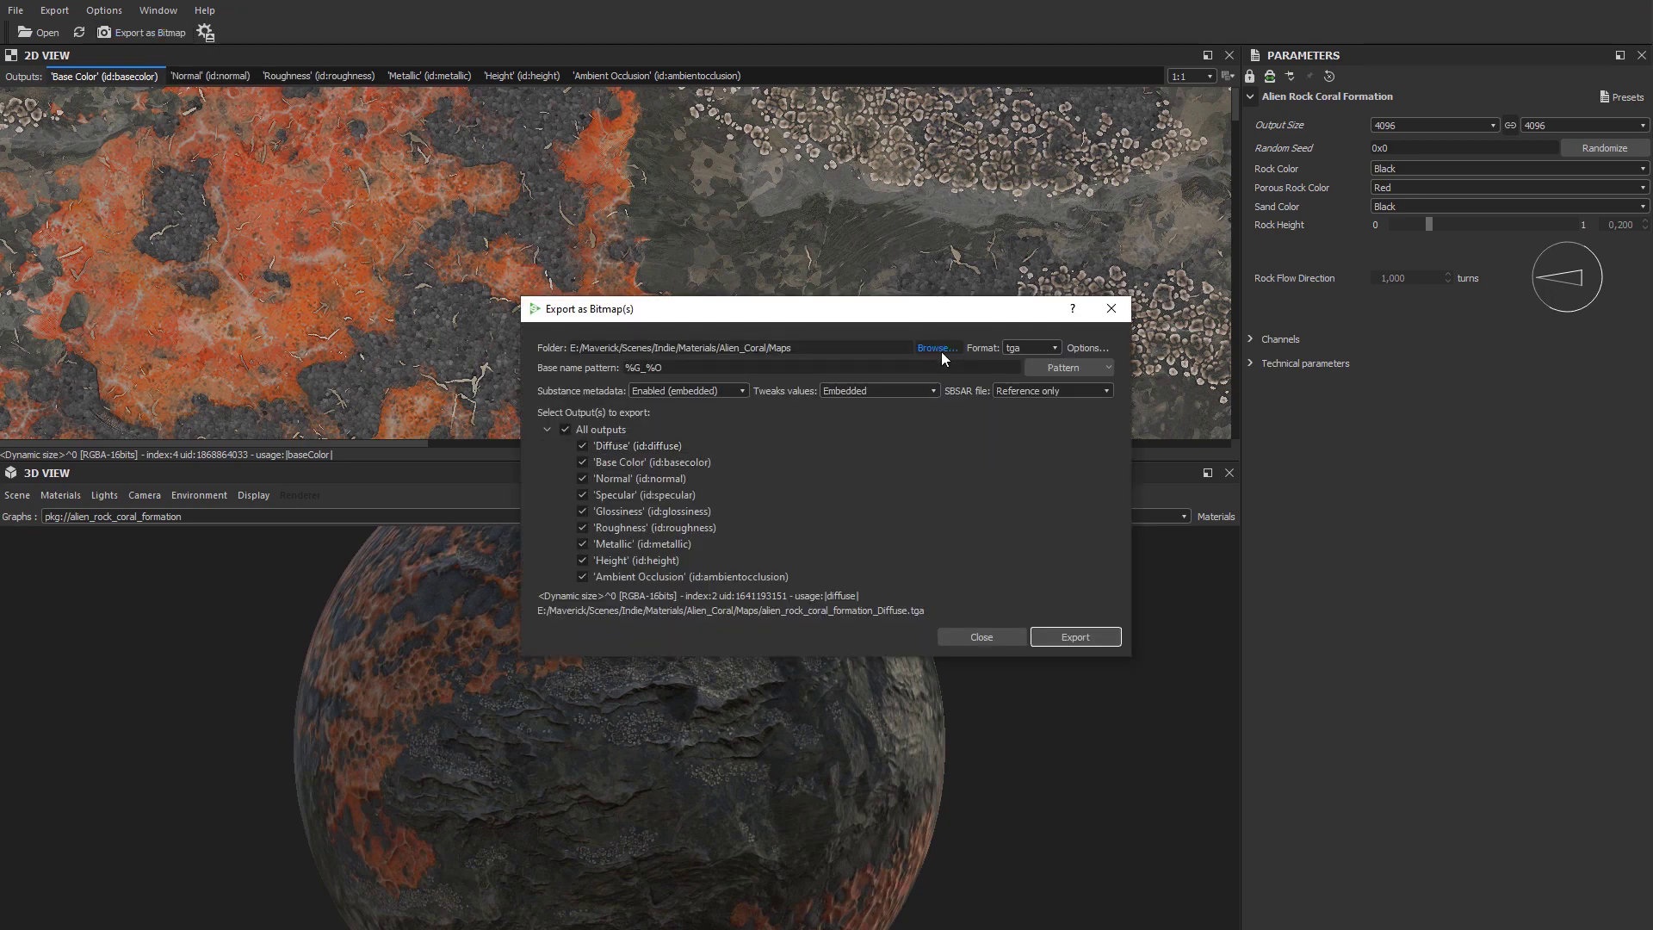
# Set the bitmap export format to png
pyautogui.click(1055, 348)
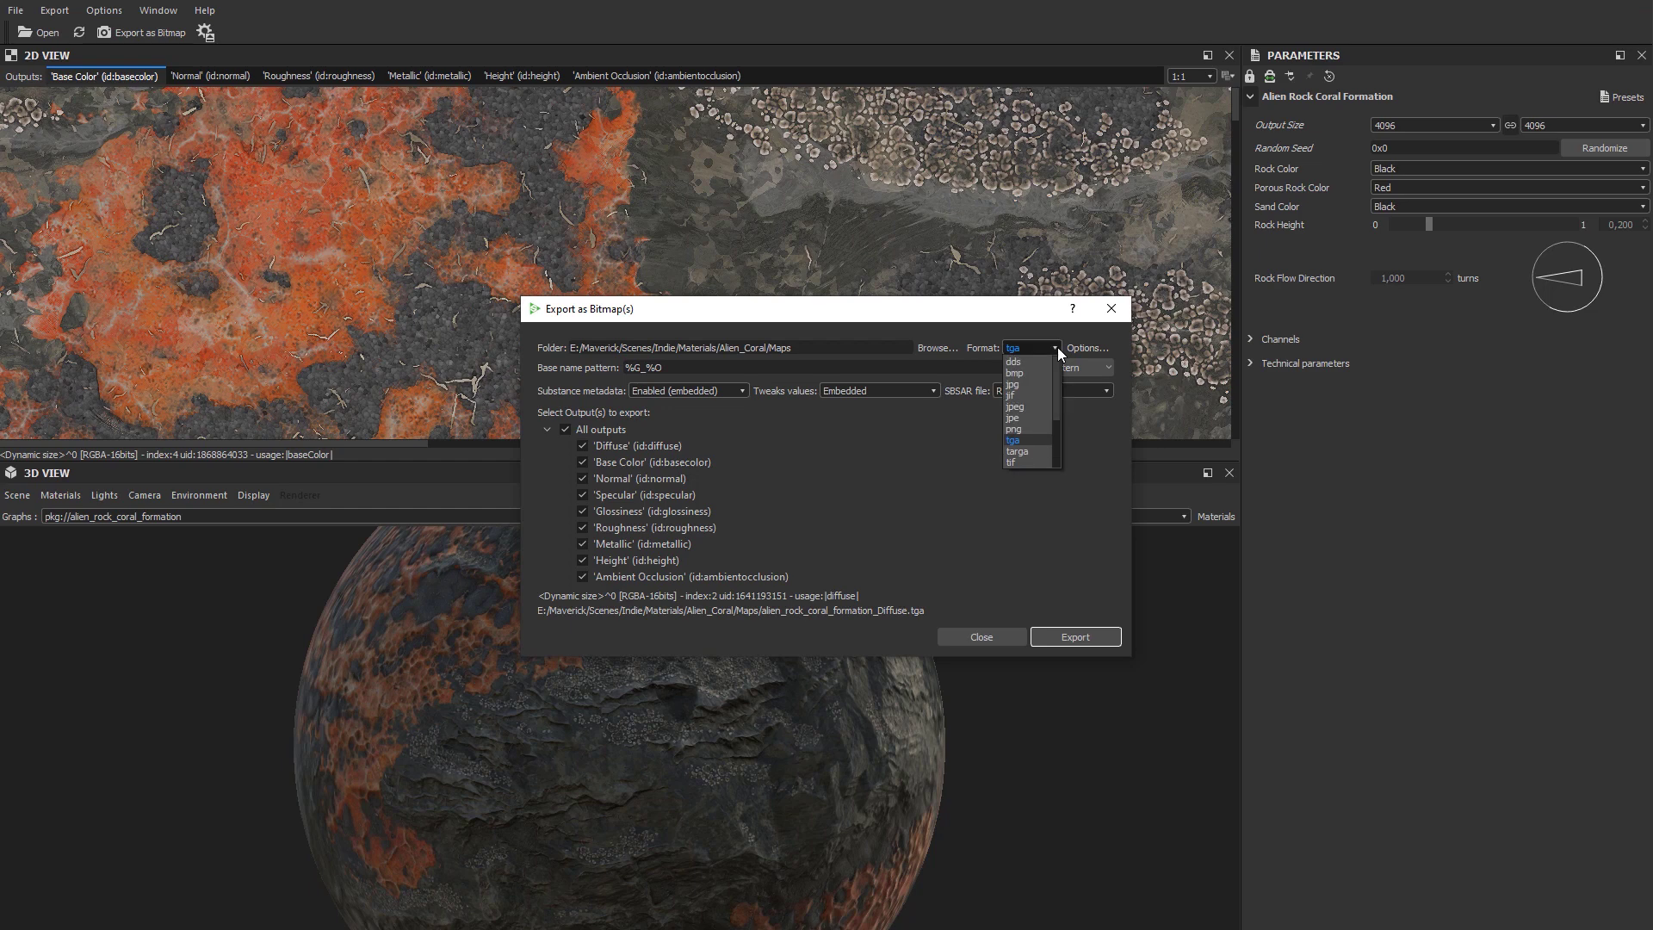
pyautogui.scroll(-2, 1038, 389)
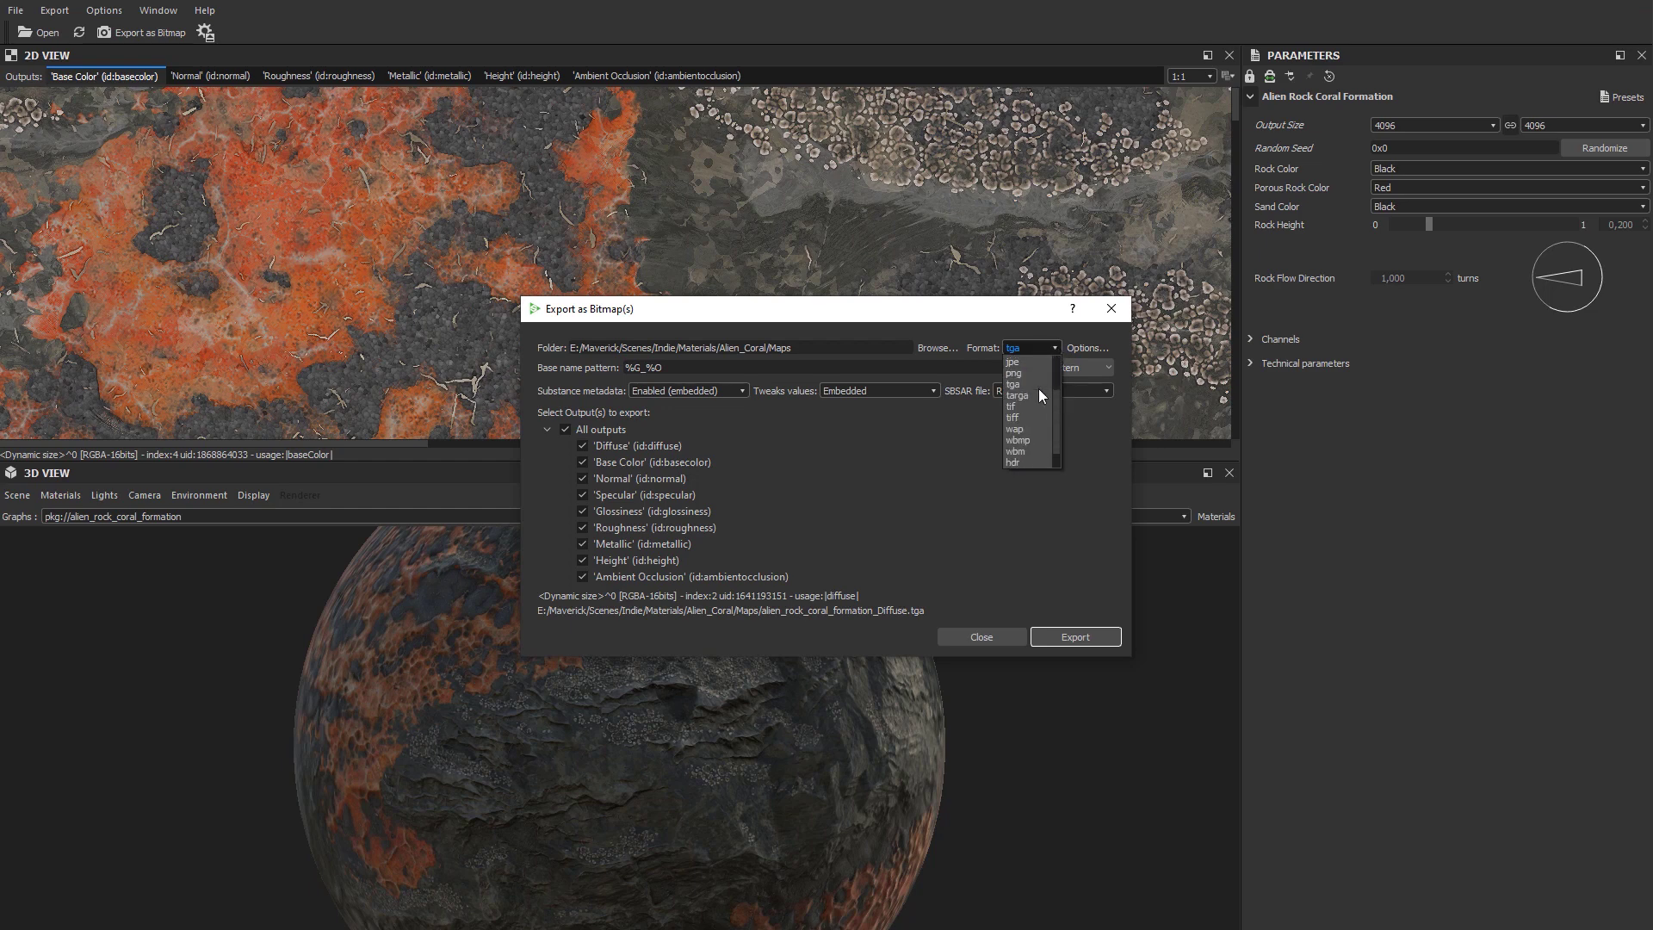
pyautogui.click(1009, 375)
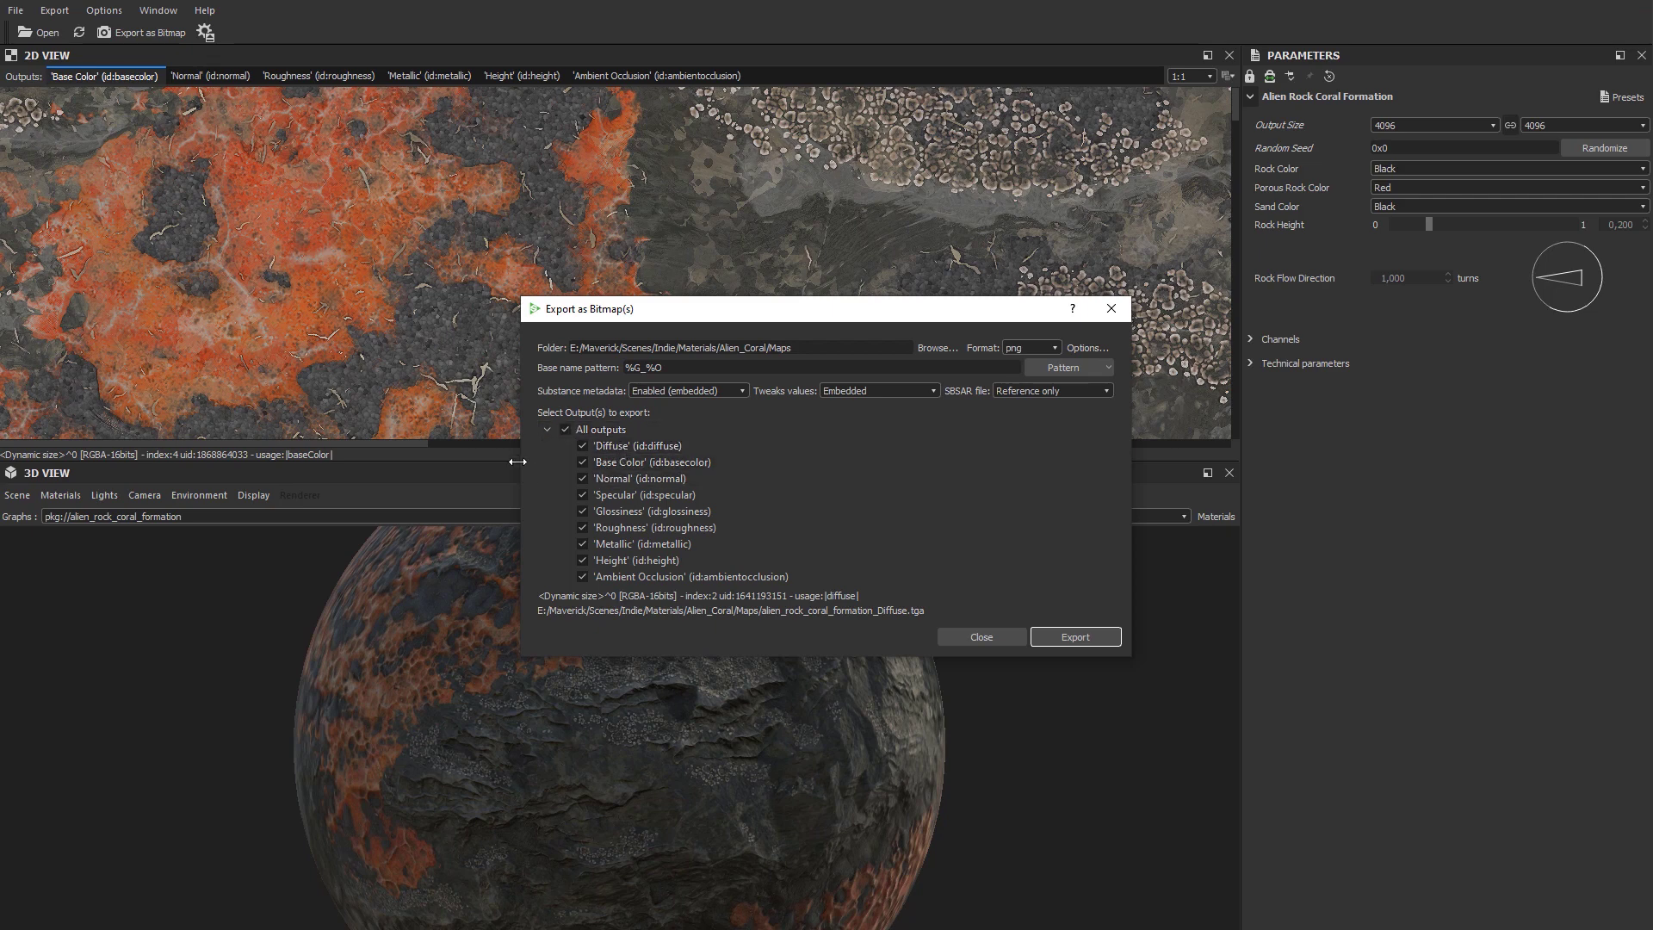
# Exclude Diffuse, Specular, Glossiness and Ambient Occlusion, then export the remaining maps
pyautogui.click(583, 446)
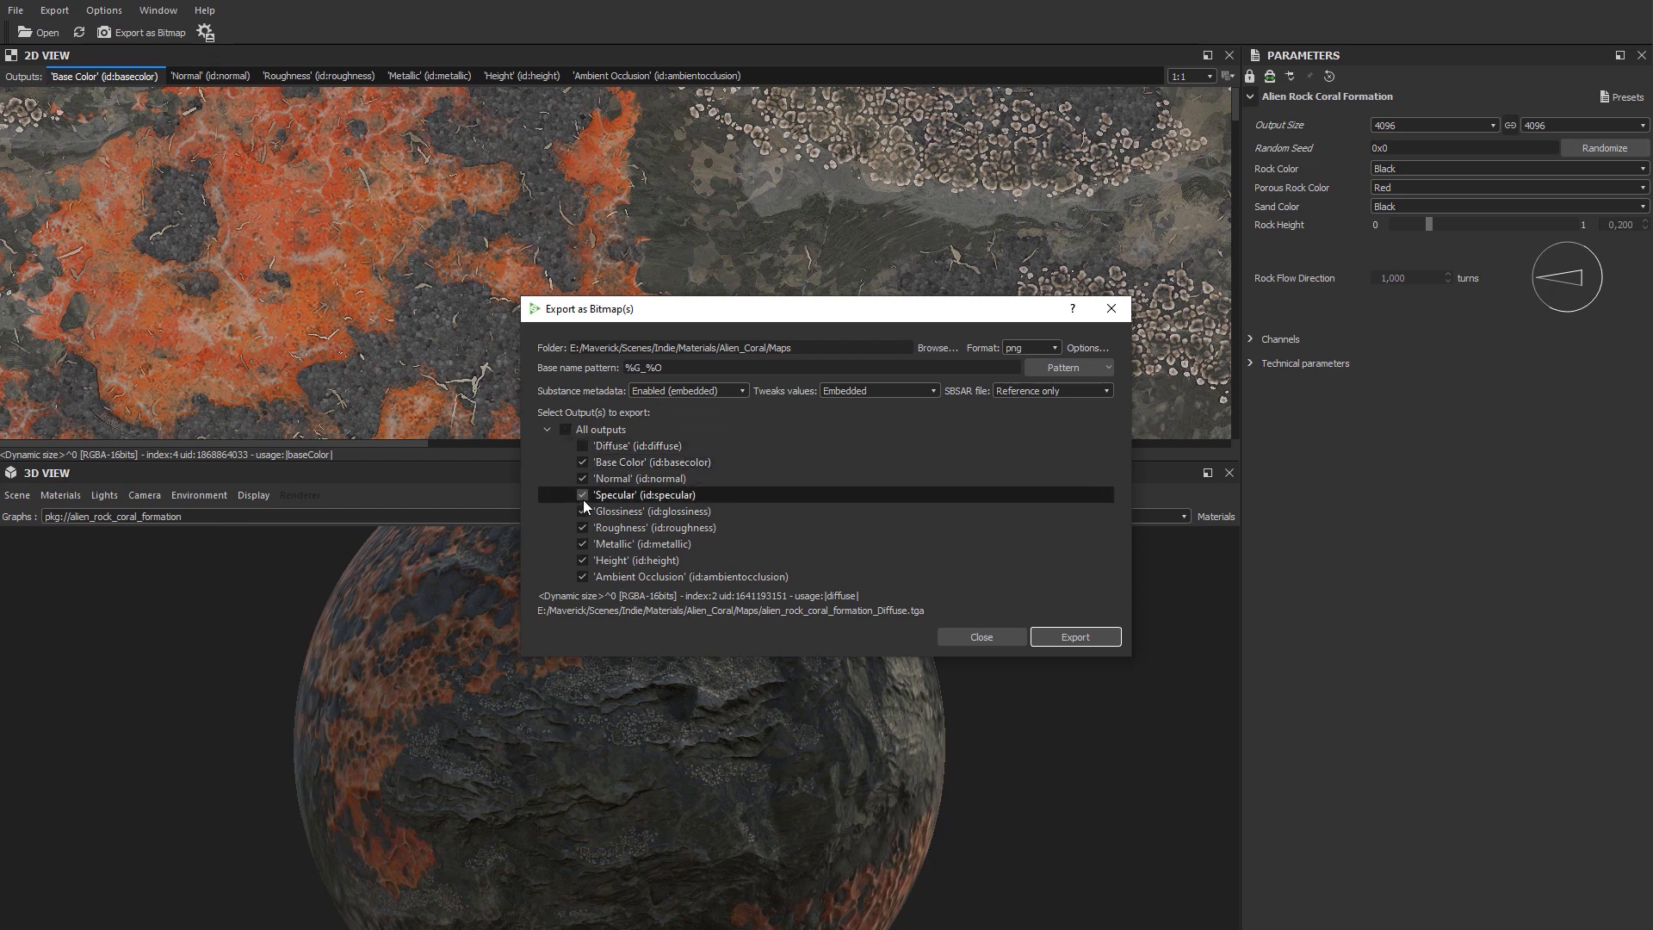
pyautogui.click(581, 495)
pyautogui.click(582, 512)
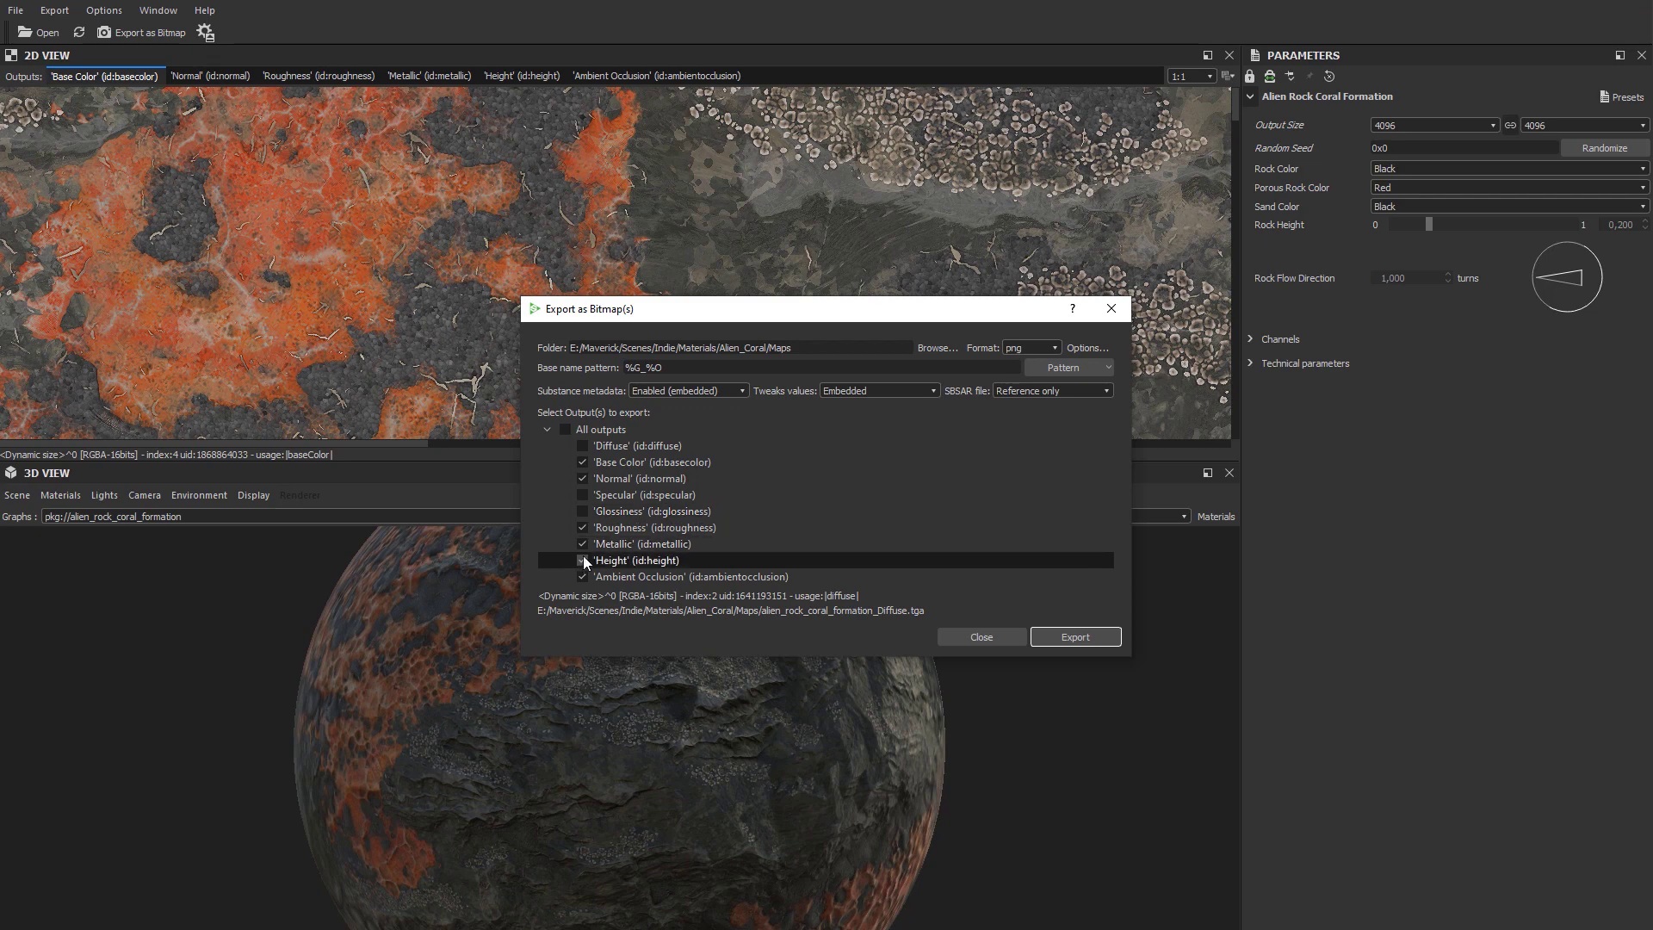
pyautogui.click(582, 577)
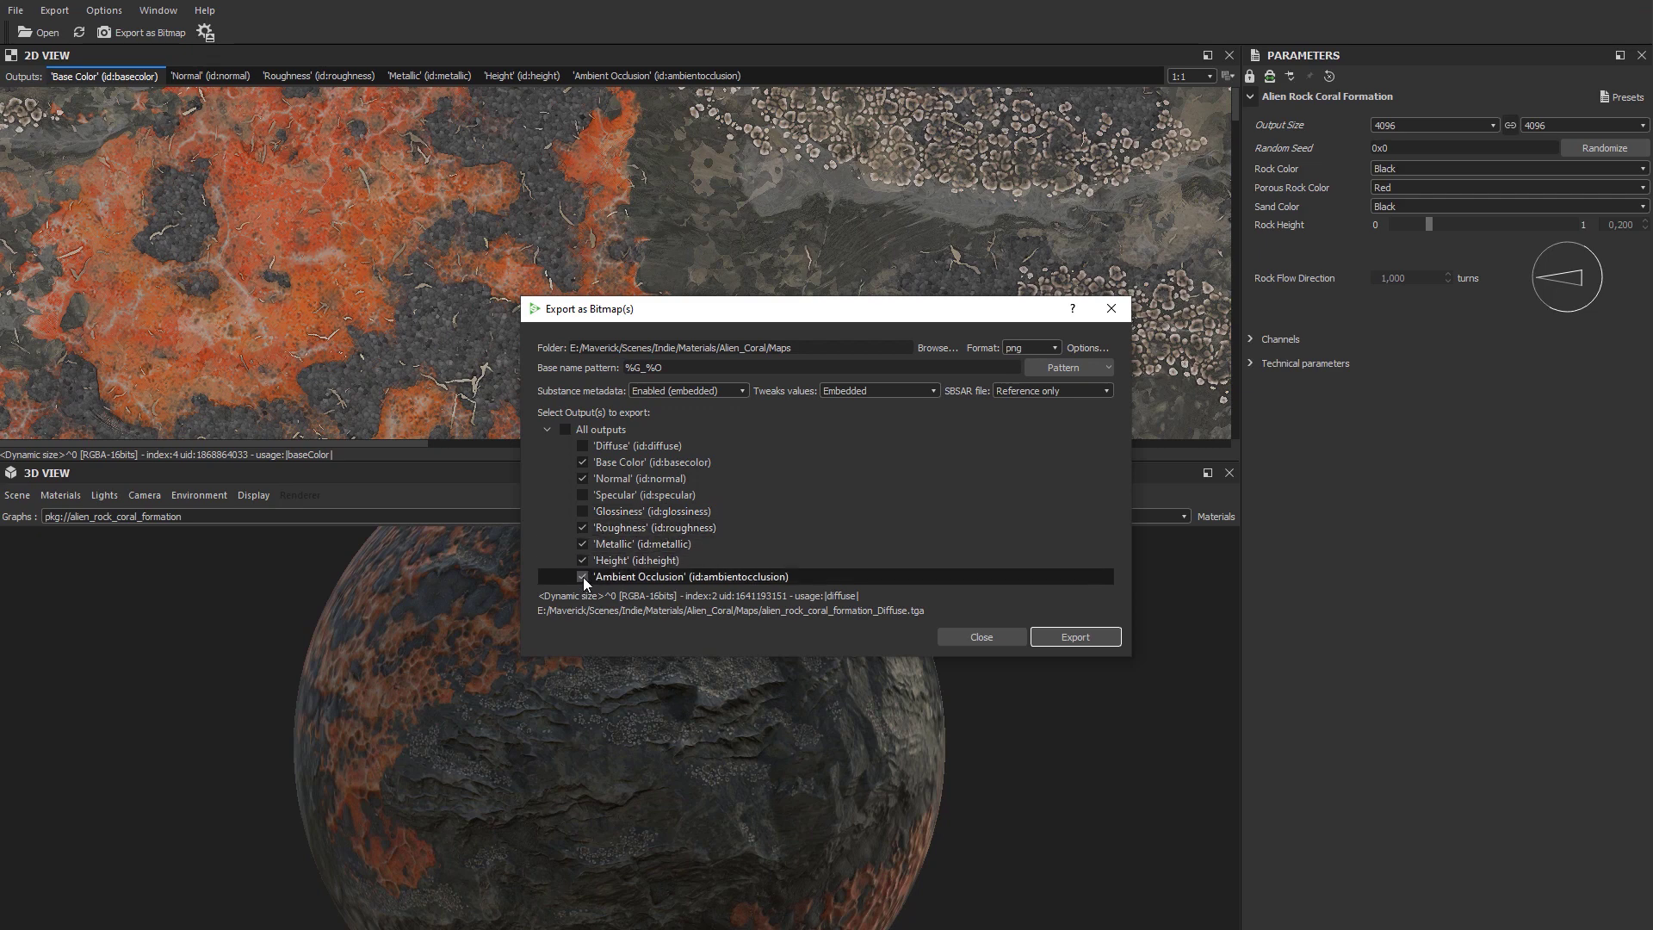
pyautogui.click(1075, 638)
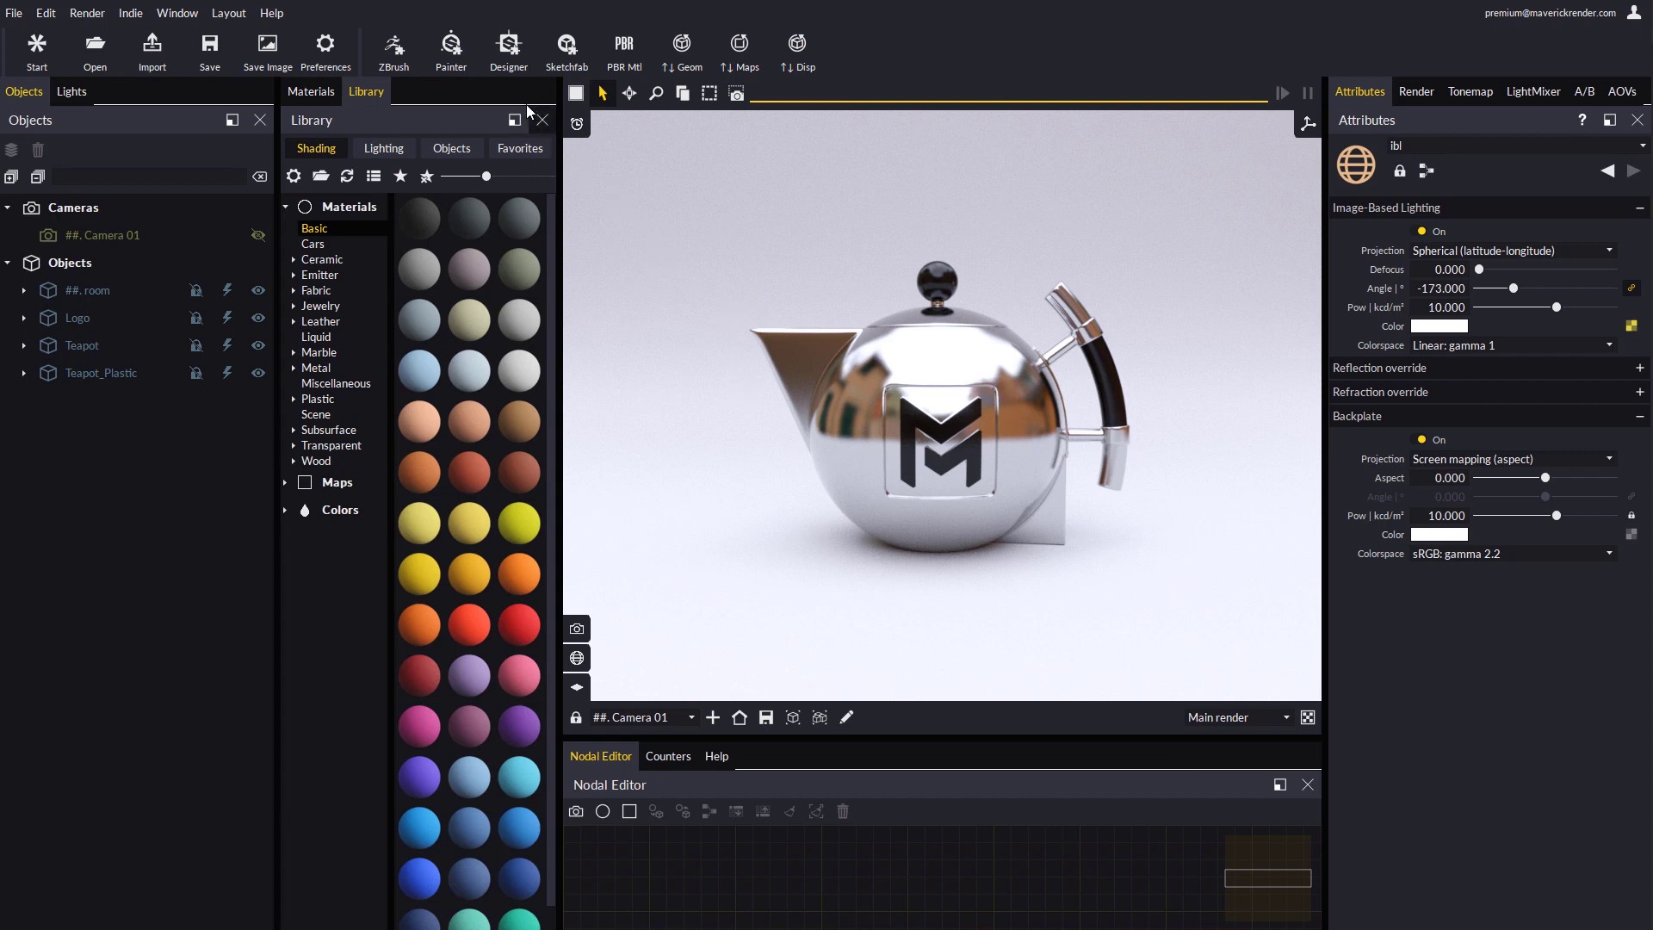
# Import the rock coral Base Color map via the Substance Designer importer, discarding teapot changes, with default settings
pyautogui.click(510, 53)
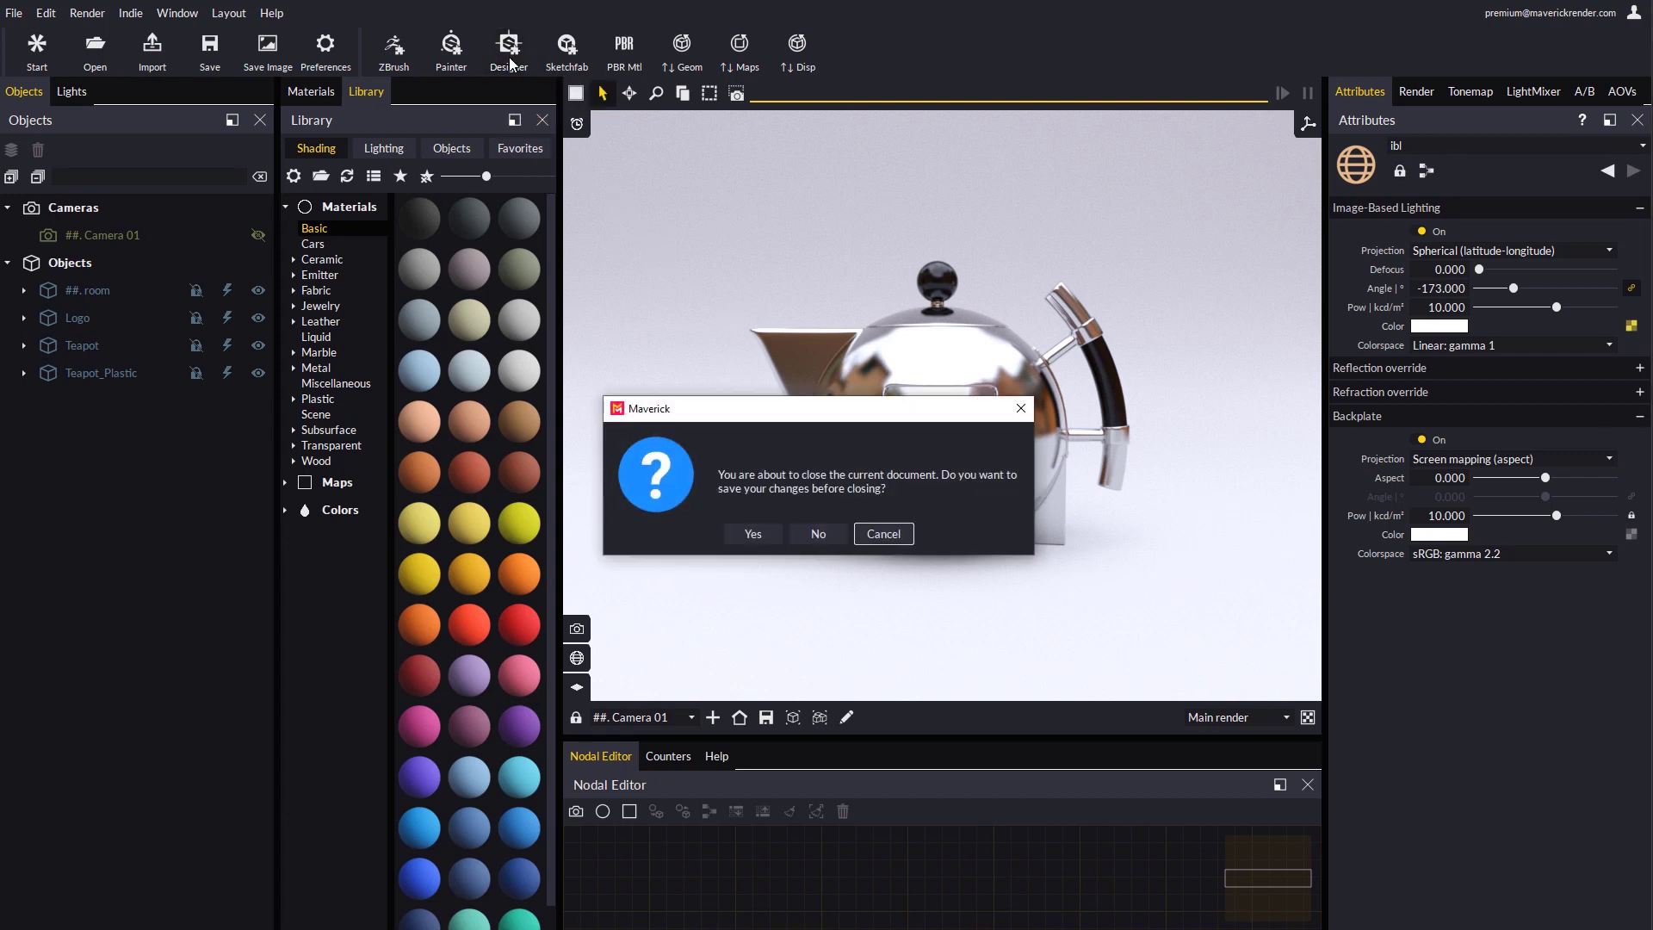
pyautogui.click(809, 534)
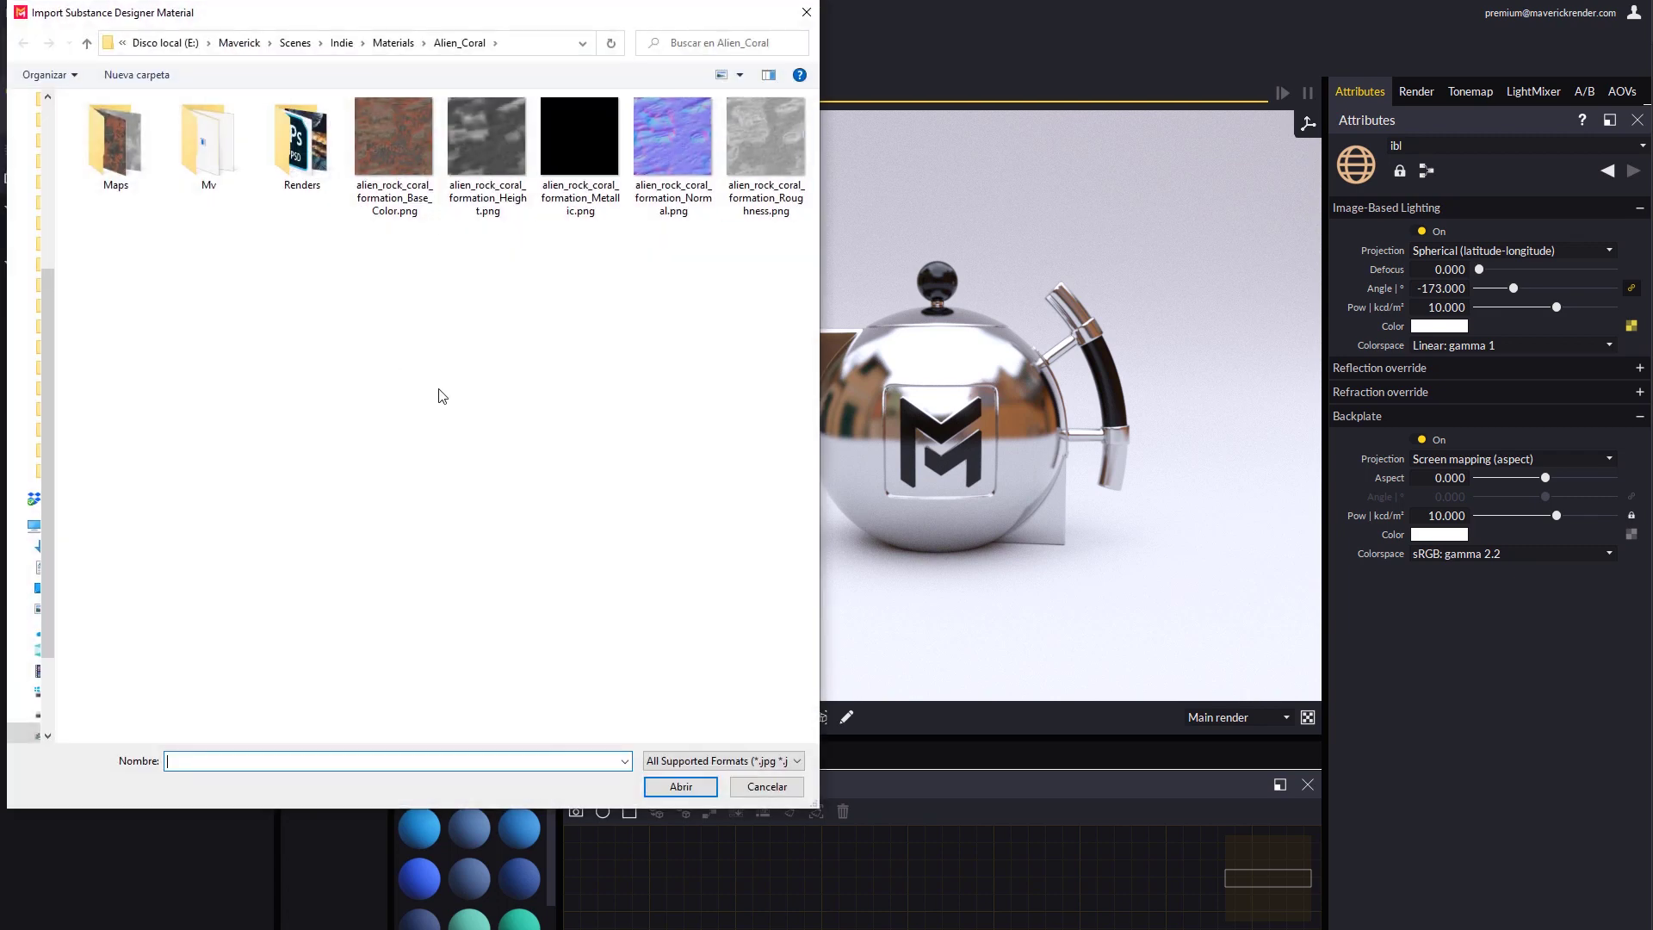
pyautogui.doubleClick(406, 157)
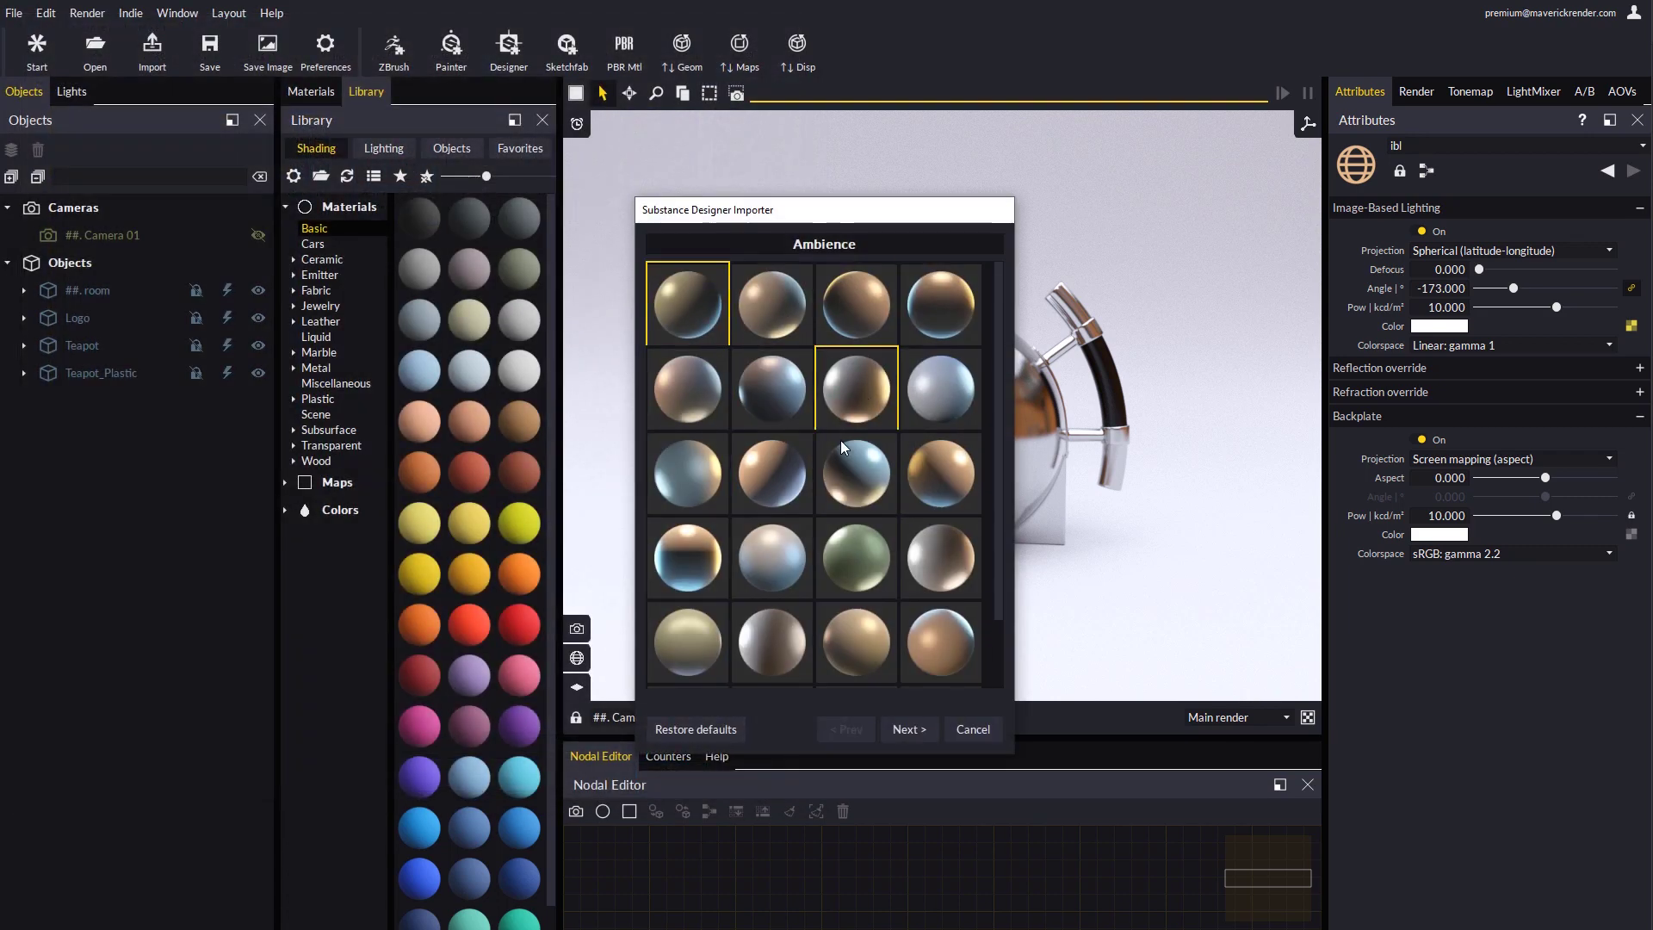
pyautogui.click(909, 729)
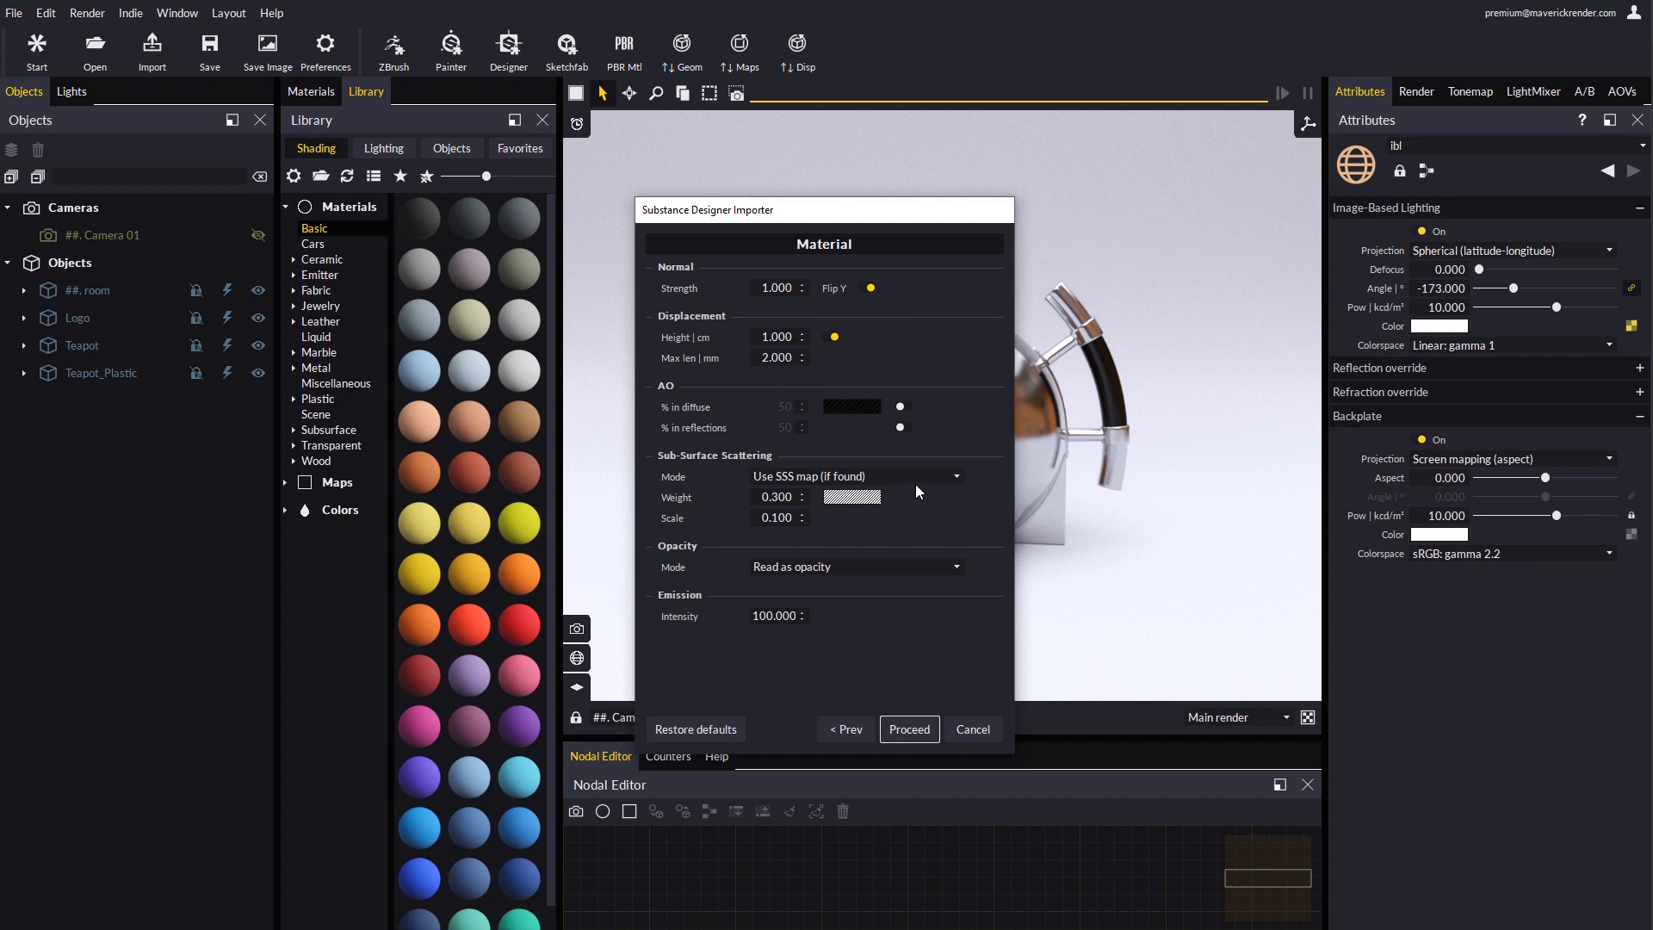
pyautogui.click(907, 729)
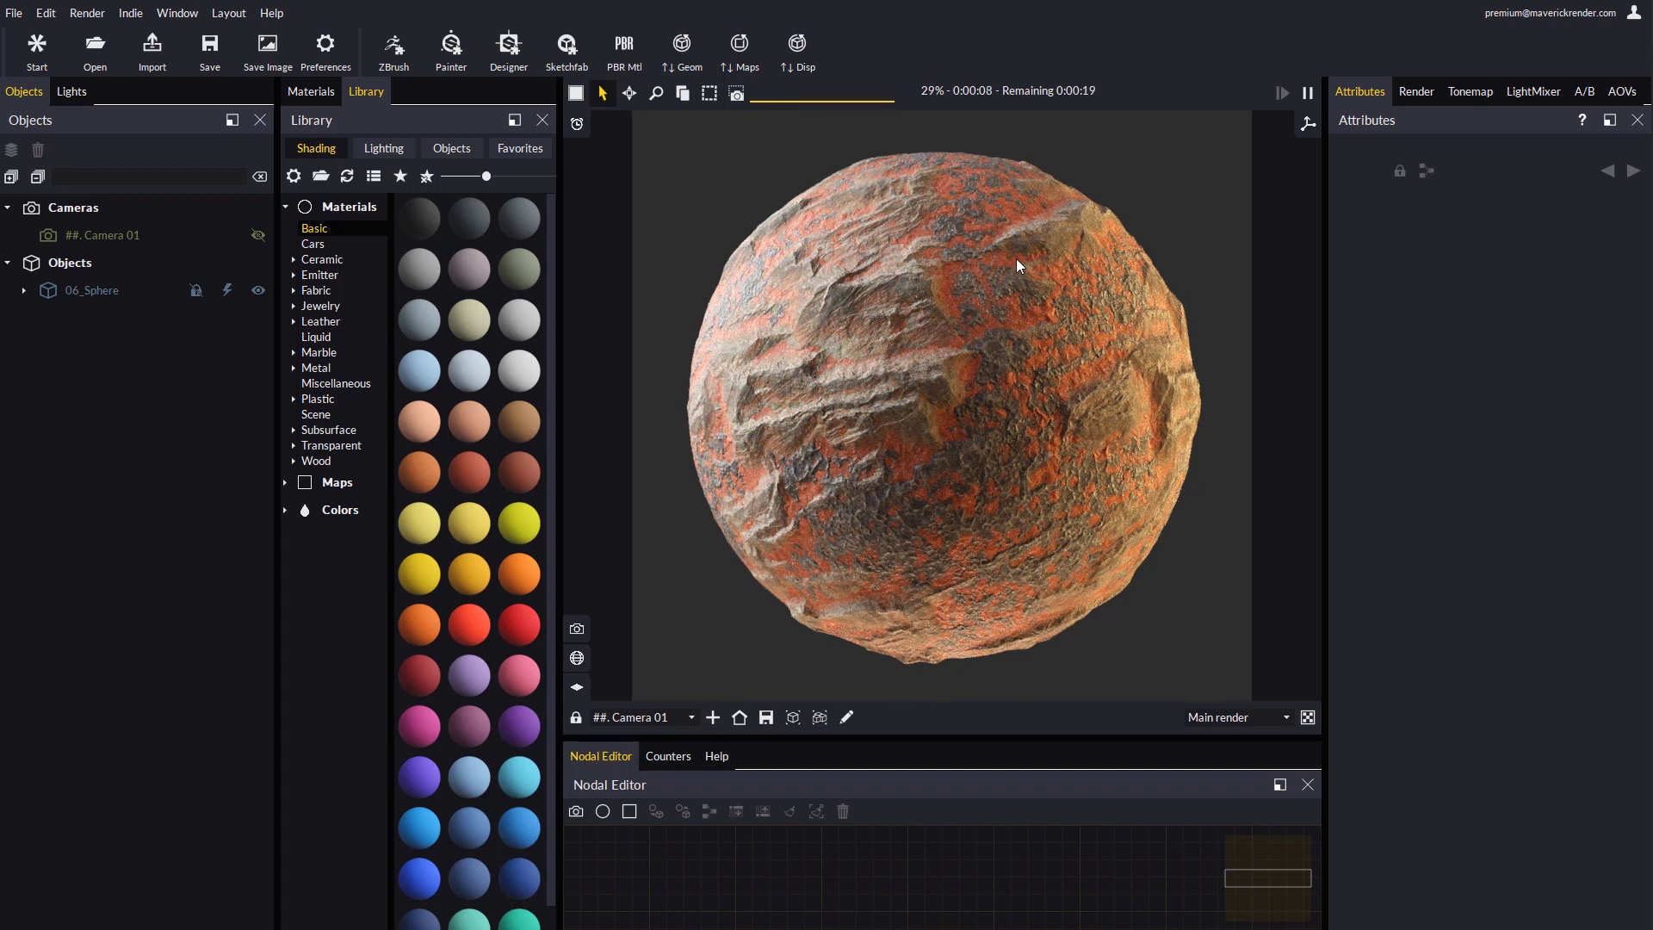
# Select the 06_Sphere object in the viewport to show its attributes
pyautogui.click(918, 355)
pyautogui.click(878, 329)
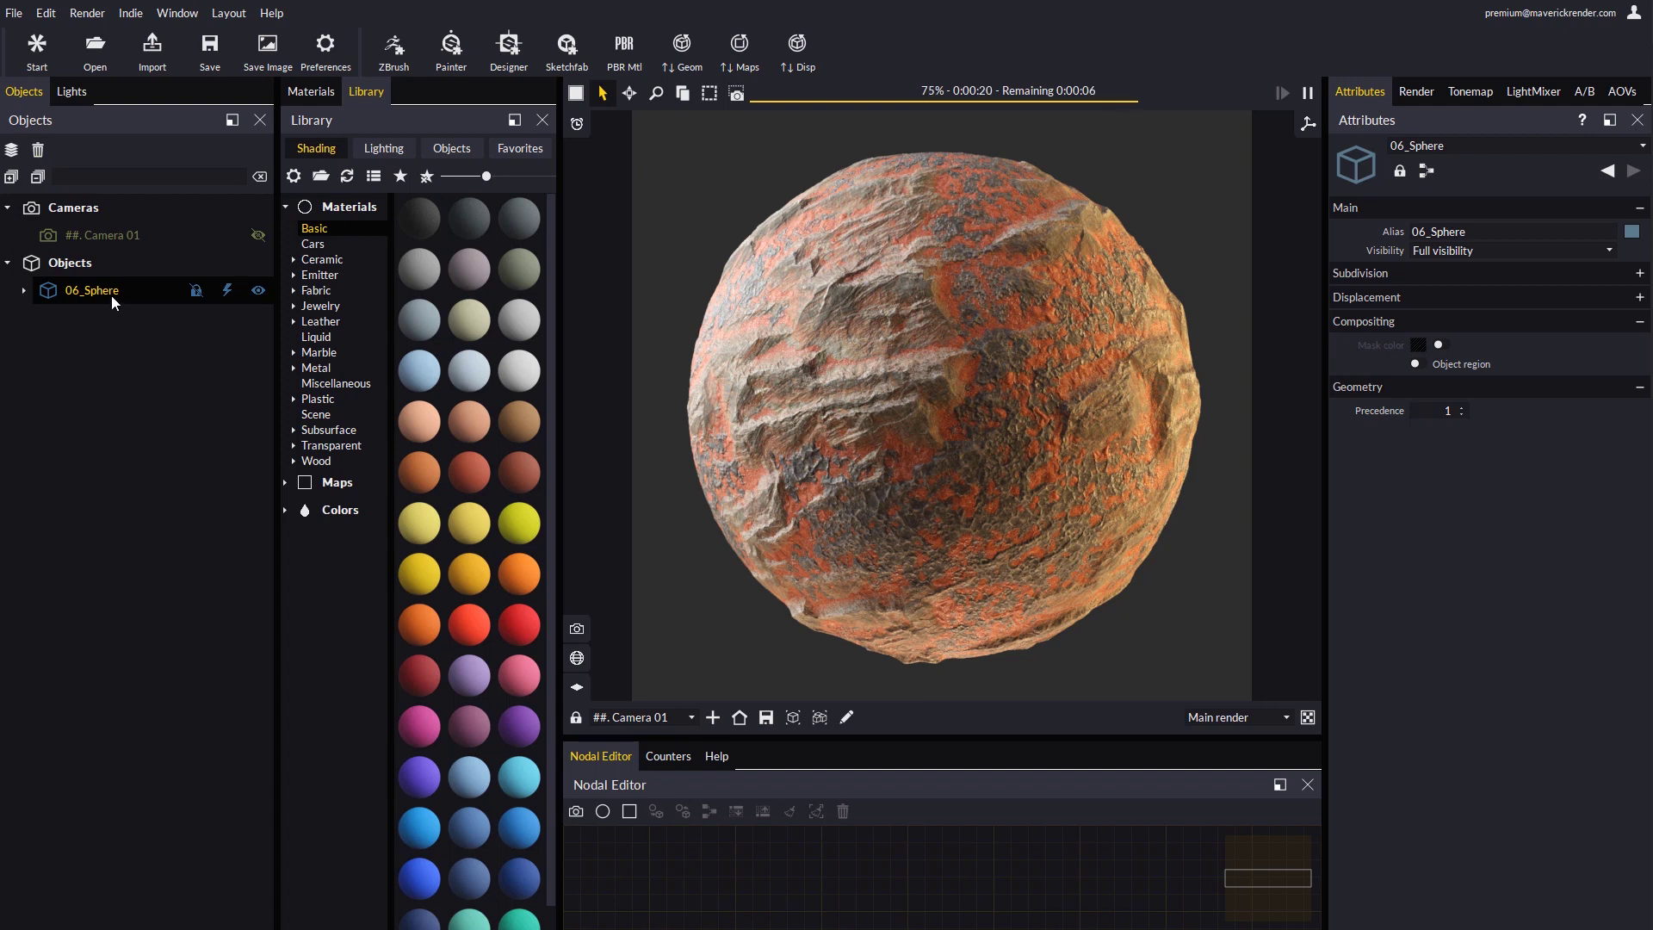
# Set the sphere's displacement Height to 3 cm
pyautogui.click(1379, 299)
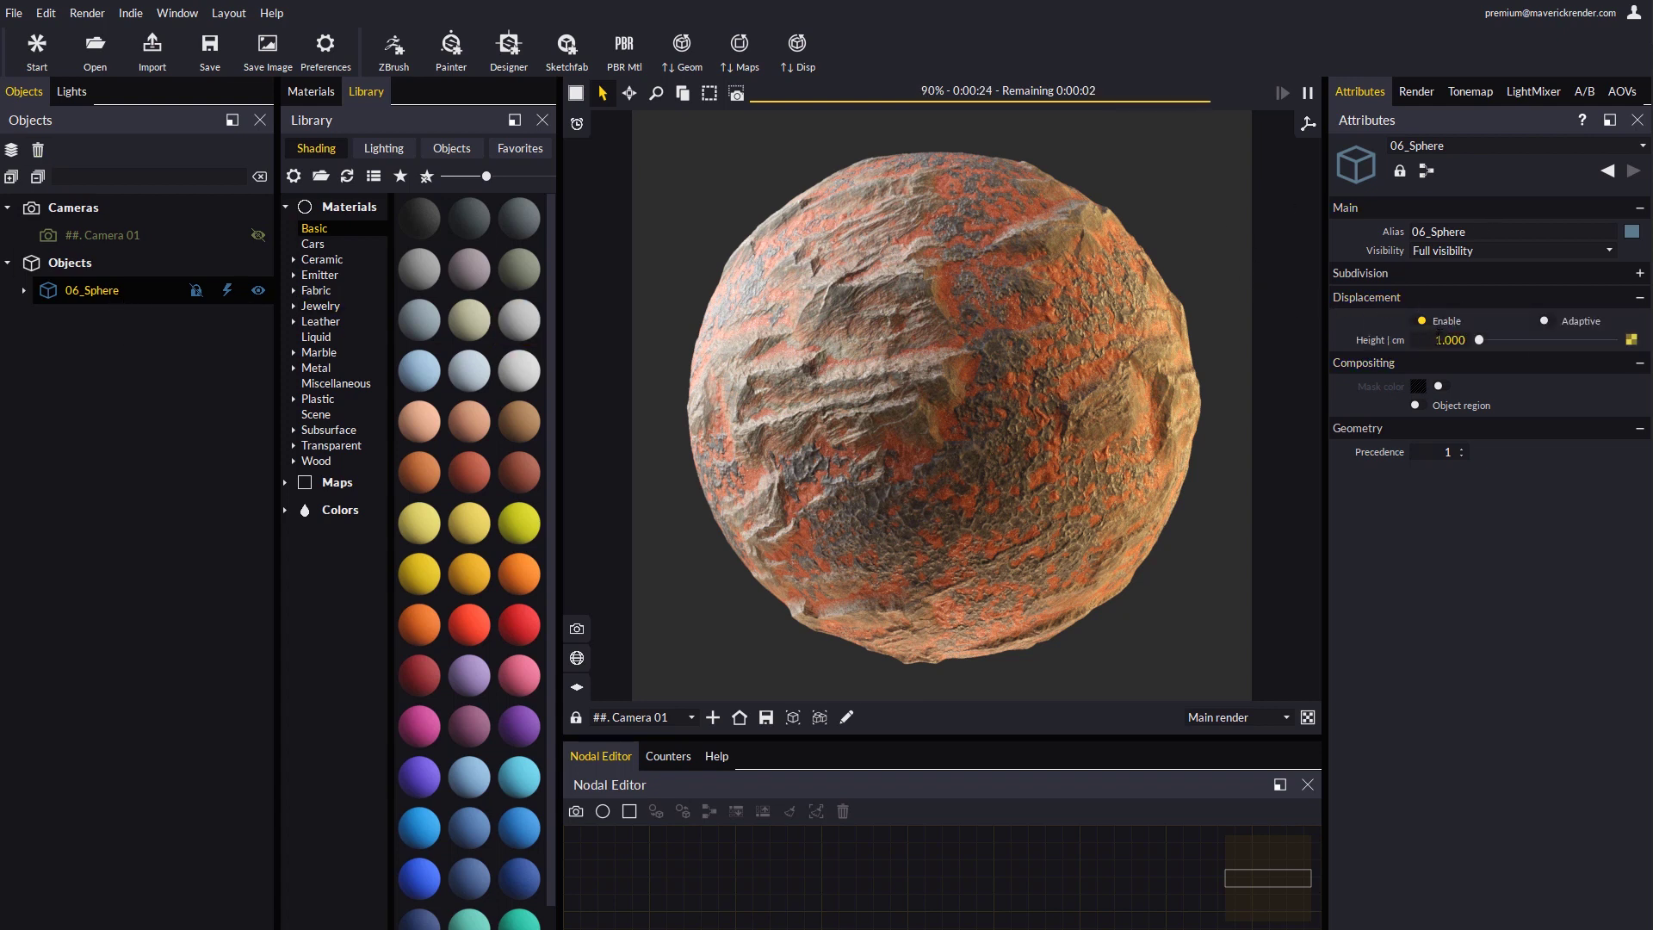
pyautogui.hotkey('shift', 'End')
pyautogui.write('3')
pyautogui.press('Return')
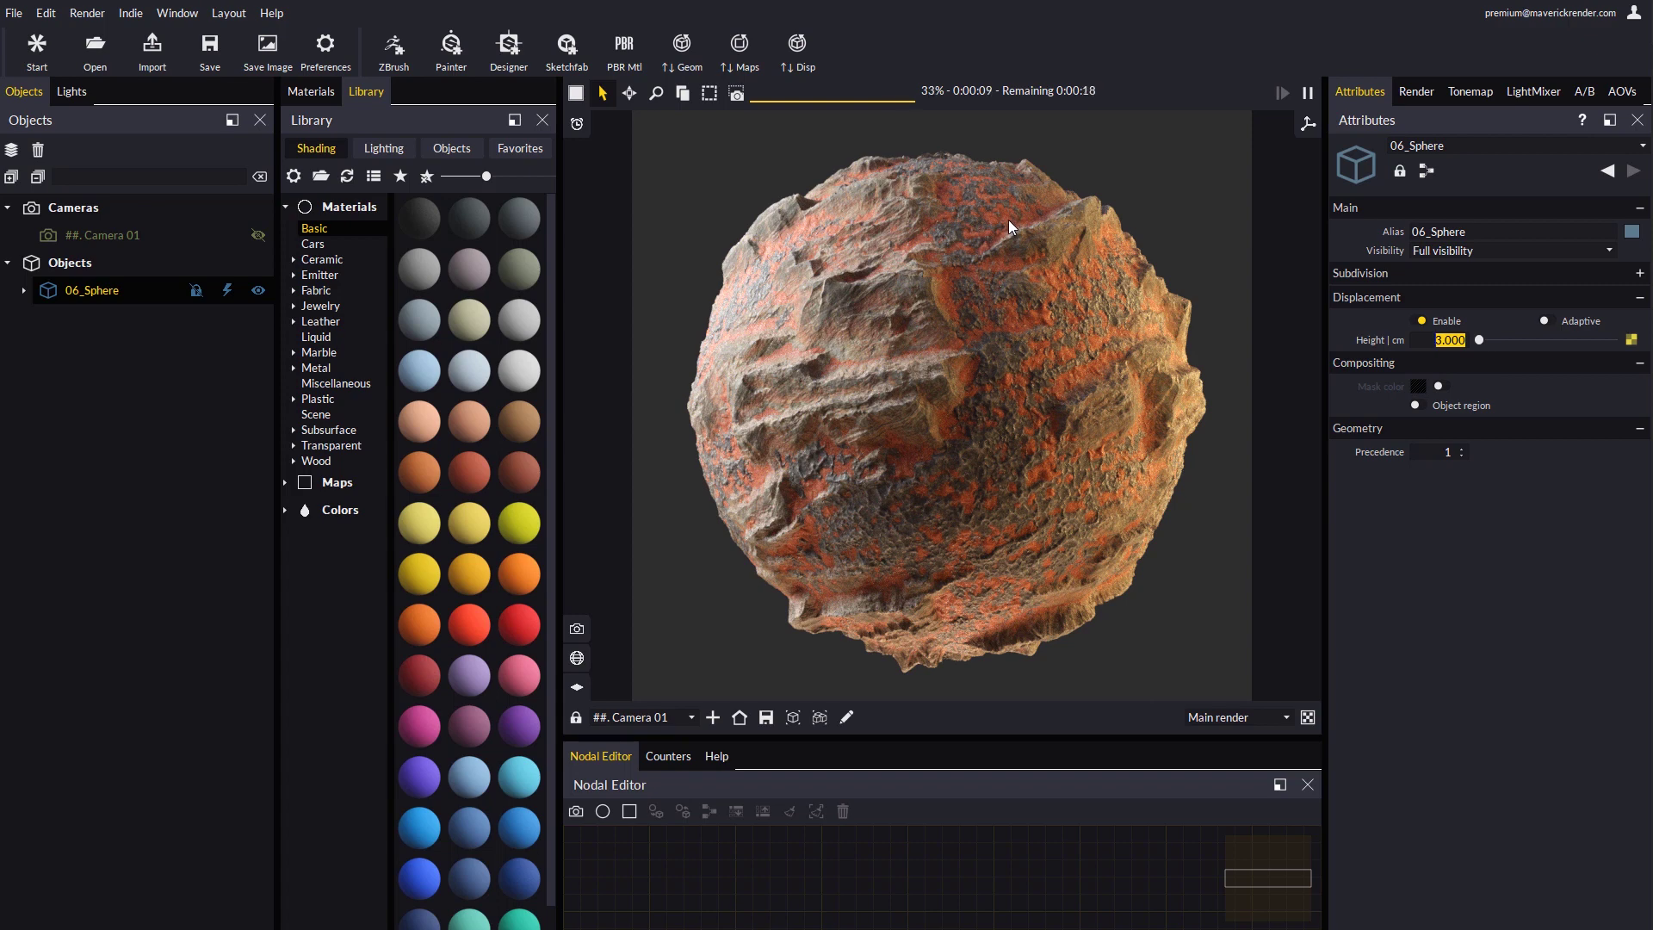
pyautogui.click(377, 151)
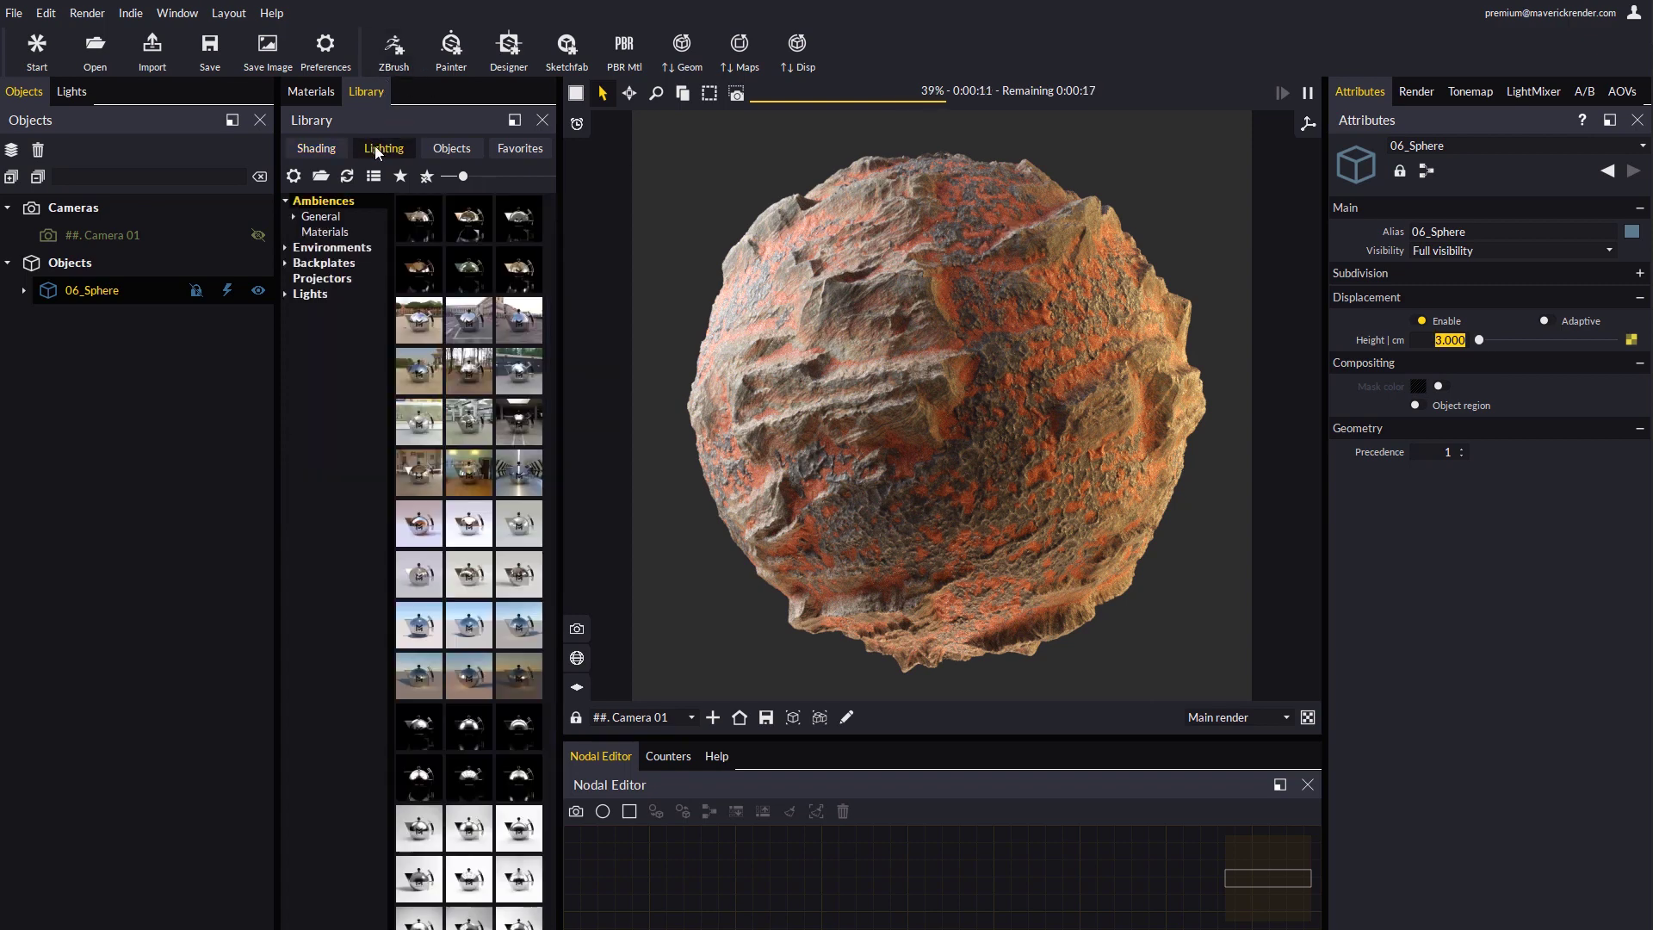
# Try several material-ball ambiences on the sphere, keep a cooler grey one, and select spotlight 001
pyautogui.click(325, 232)
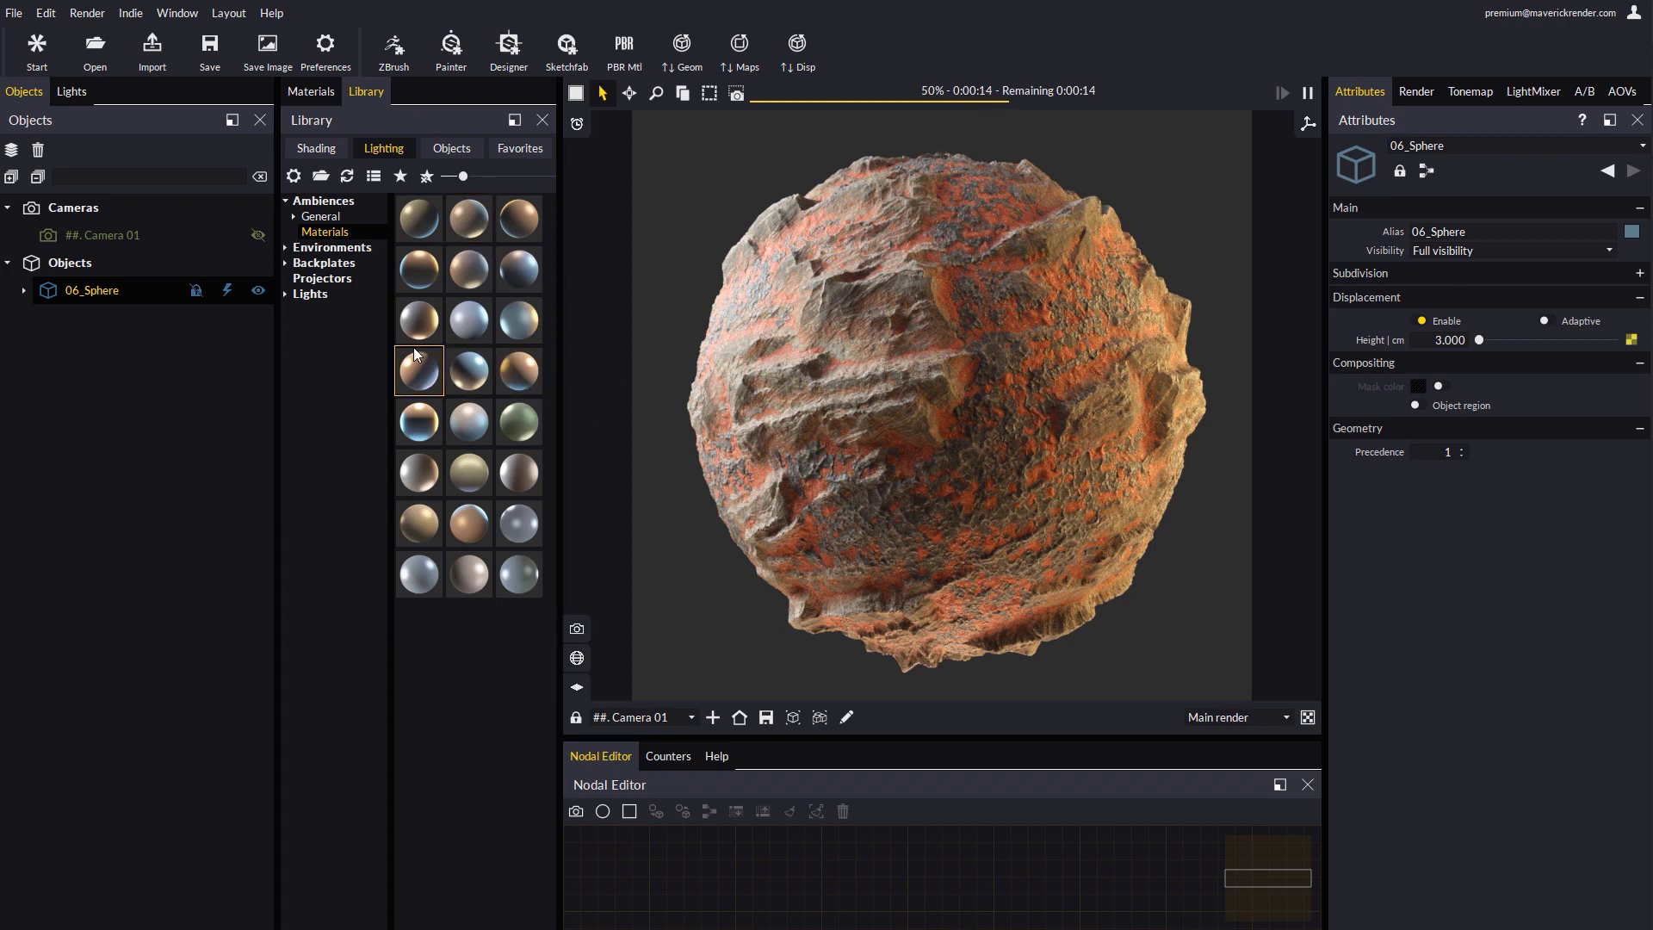
pyautogui.moveTo(418, 370); pyautogui.dragTo(848, 415)
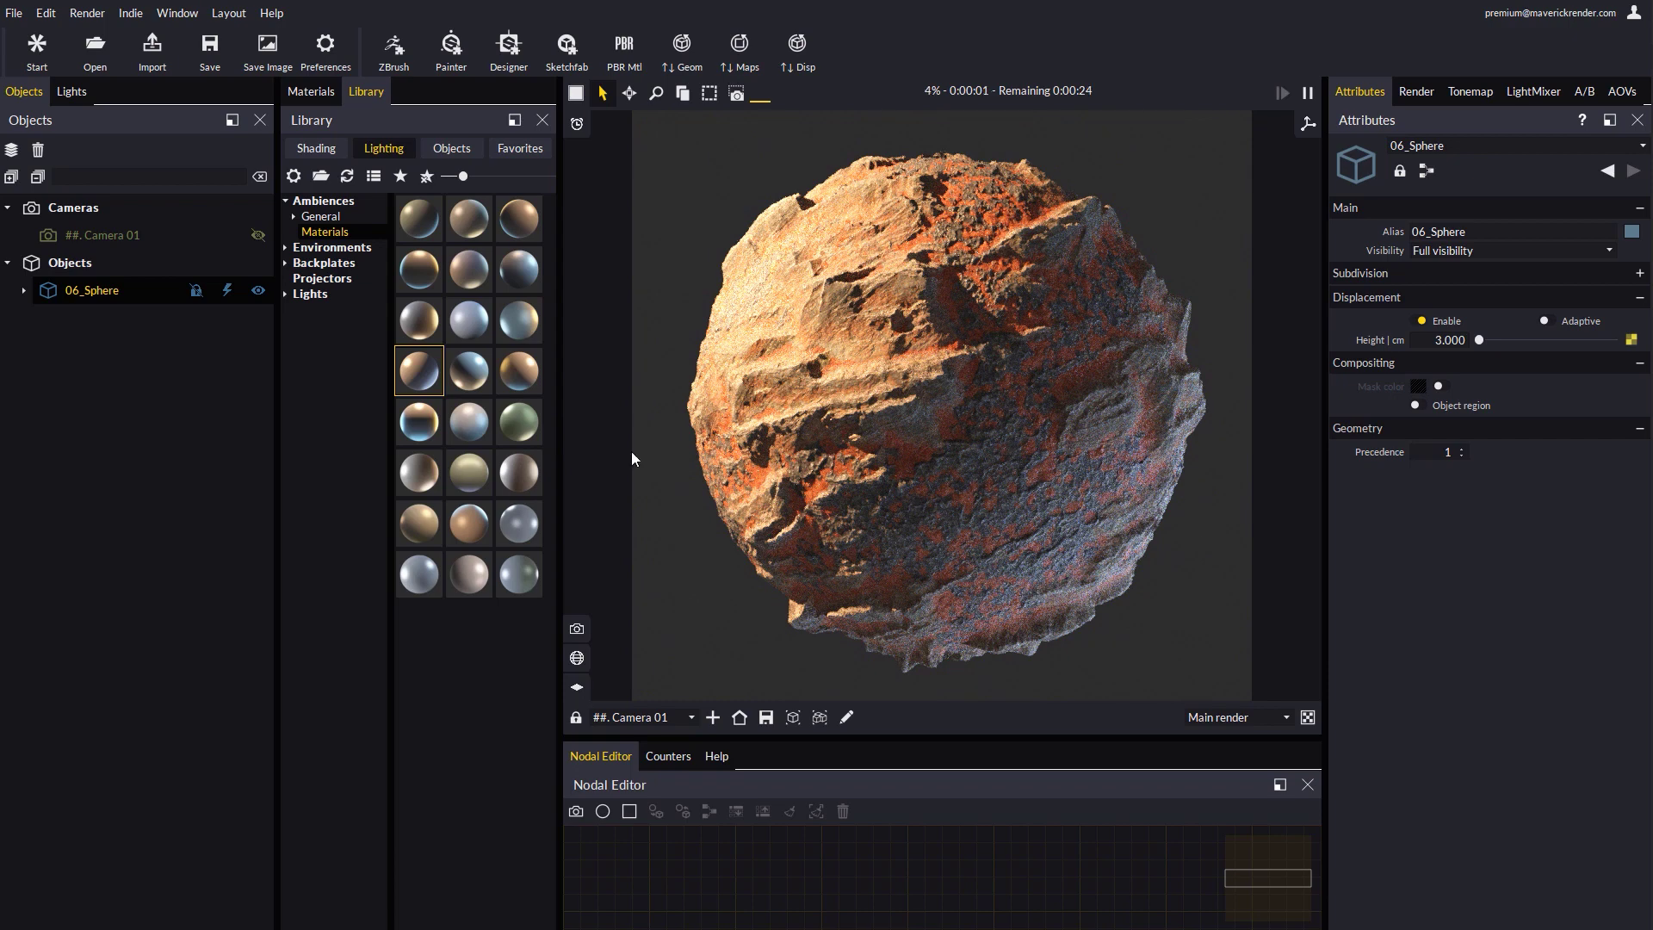
pyautogui.moveTo(529, 370); pyautogui.dragTo(886, 436)
pyautogui.moveTo(419, 472); pyautogui.dragTo(875, 549)
pyautogui.moveTo(519, 269); pyautogui.dragTo(989, 445)
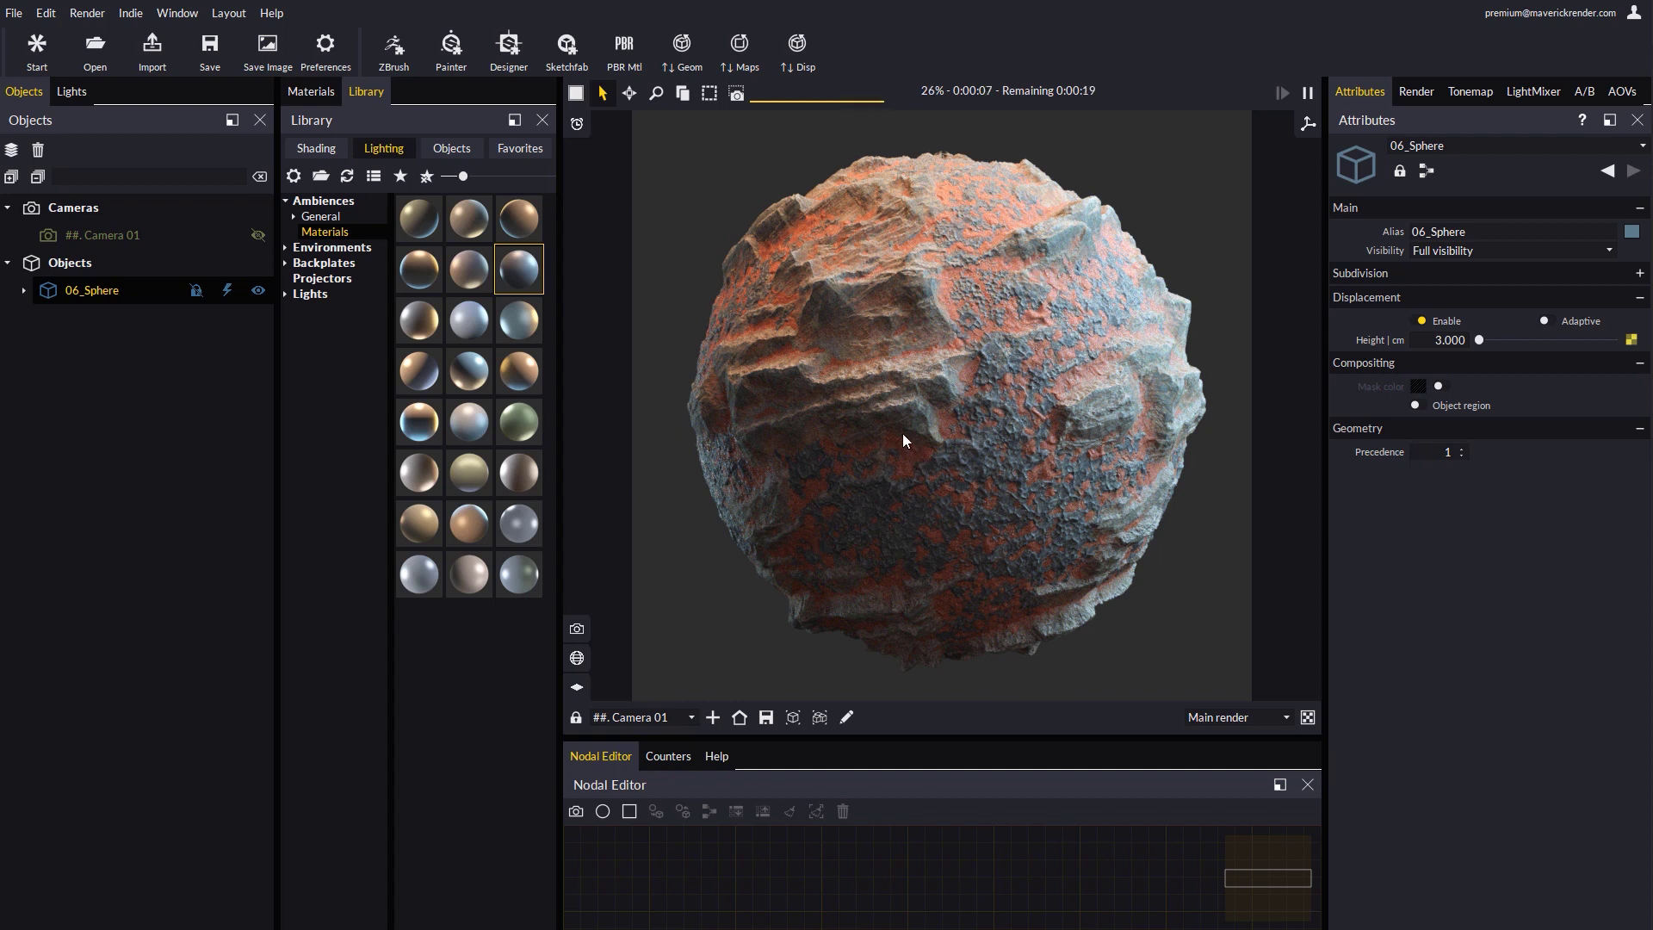
pyautogui.click(72, 92)
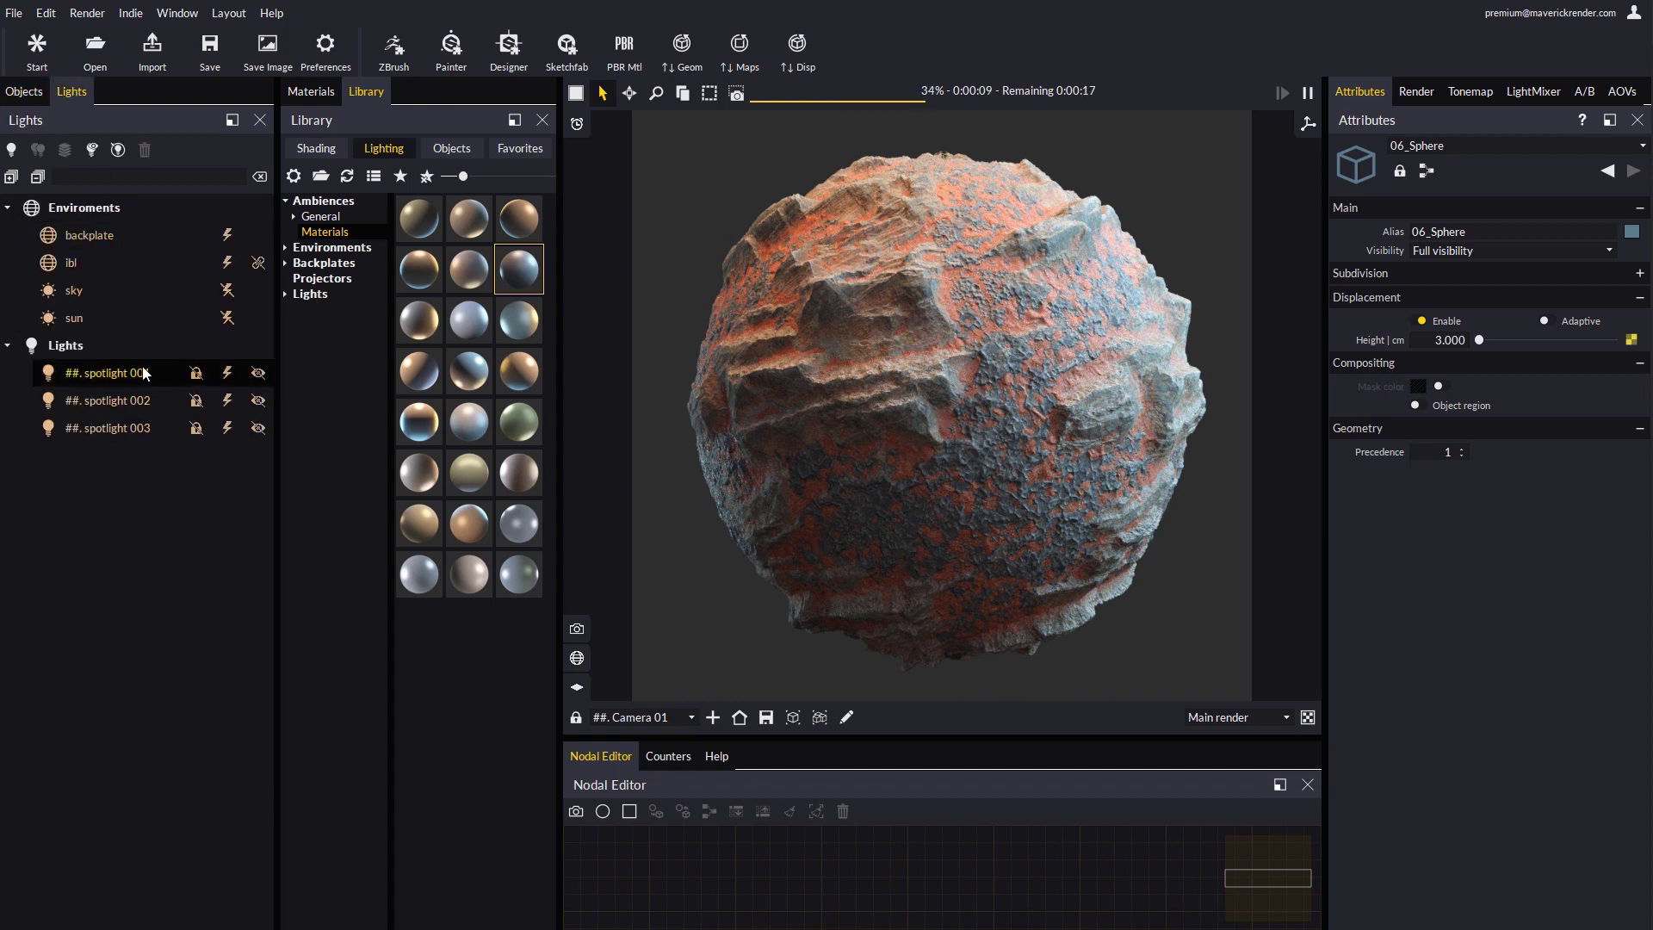
pyautogui.click(128, 373)
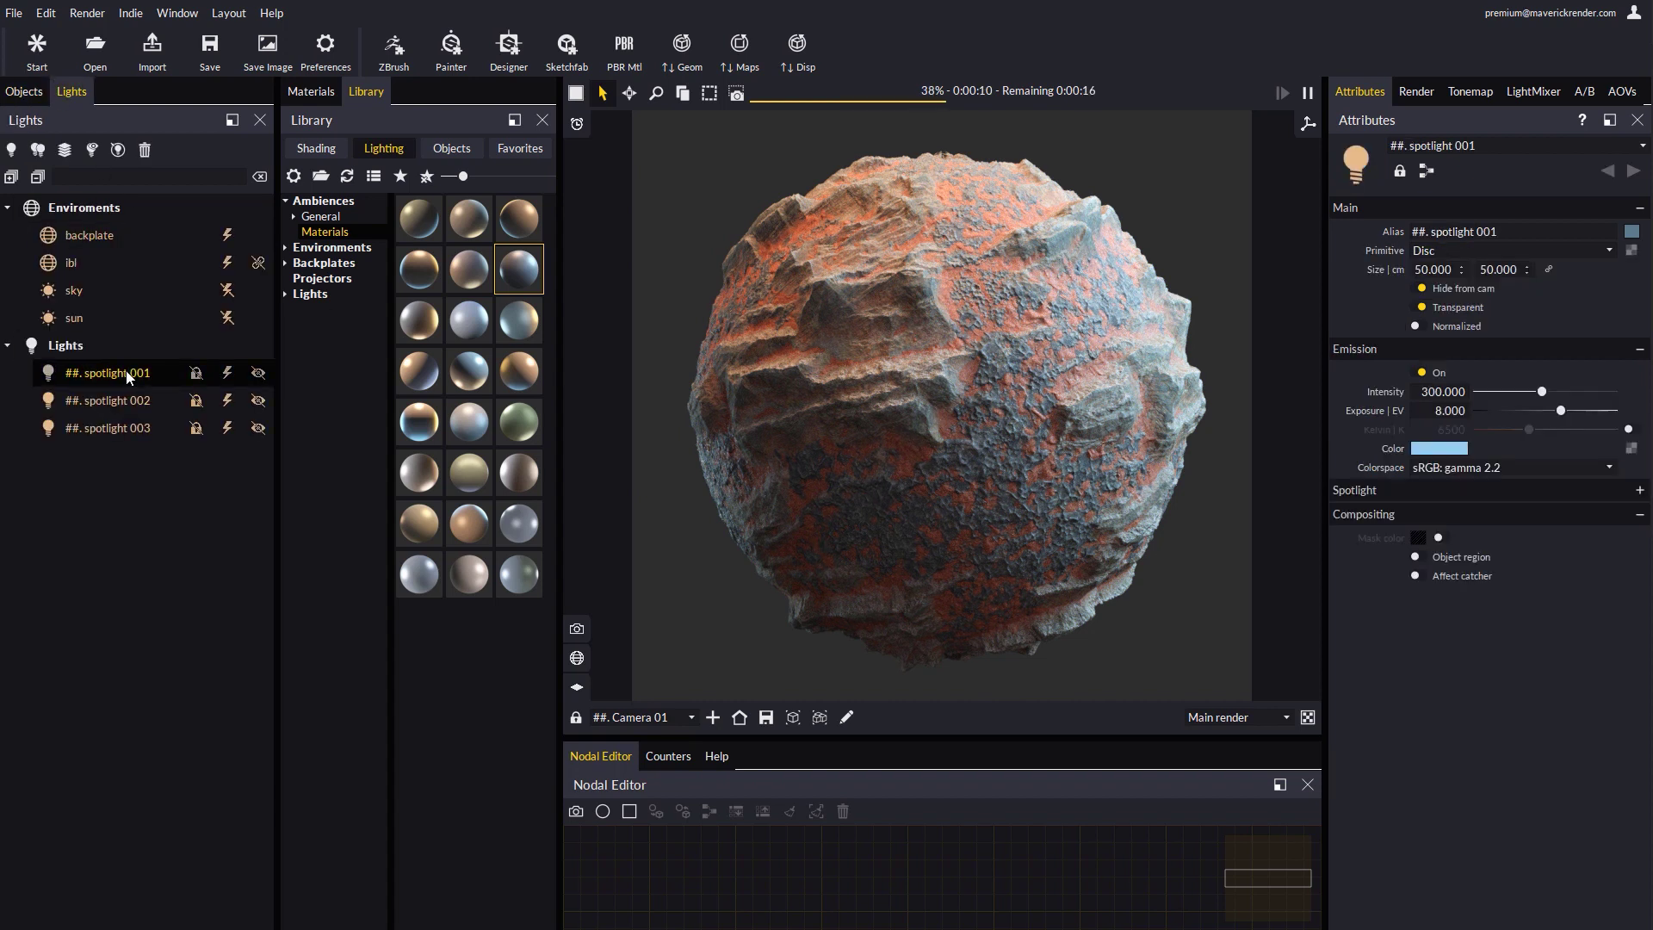
# Place spotlight 001 by aiming it at a point on the sphere's surface
pyautogui.click(118, 151)
pyautogui.click(1079, 301)
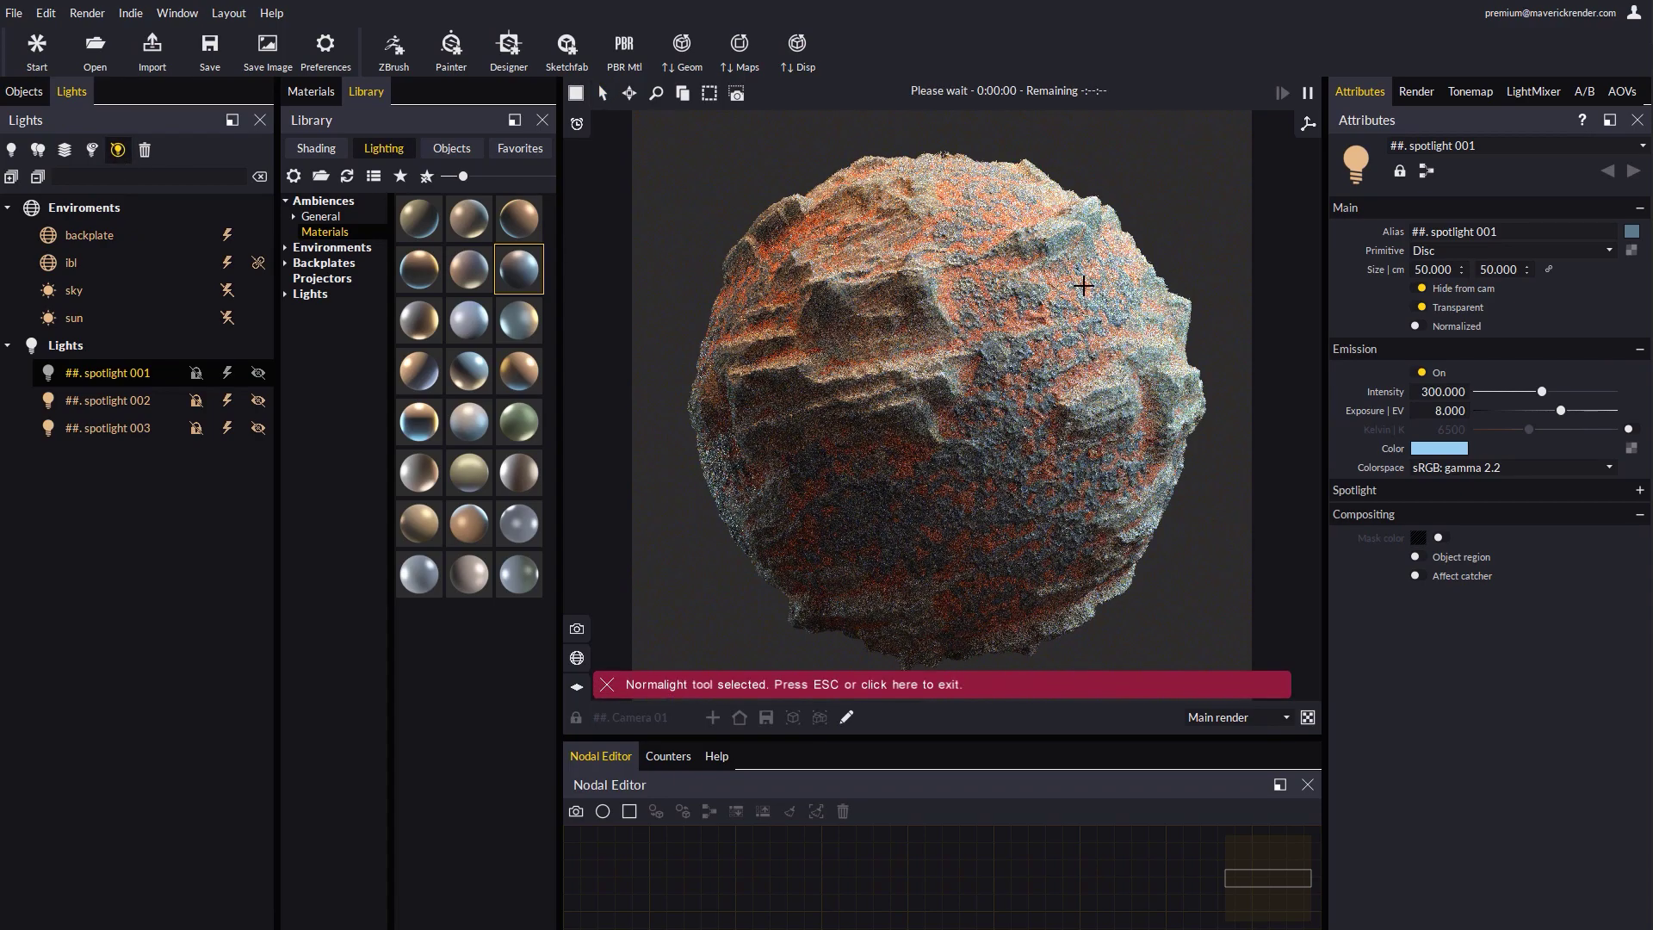
pyautogui.moveTo(1091, 291); pyautogui.dragTo(1108, 287)
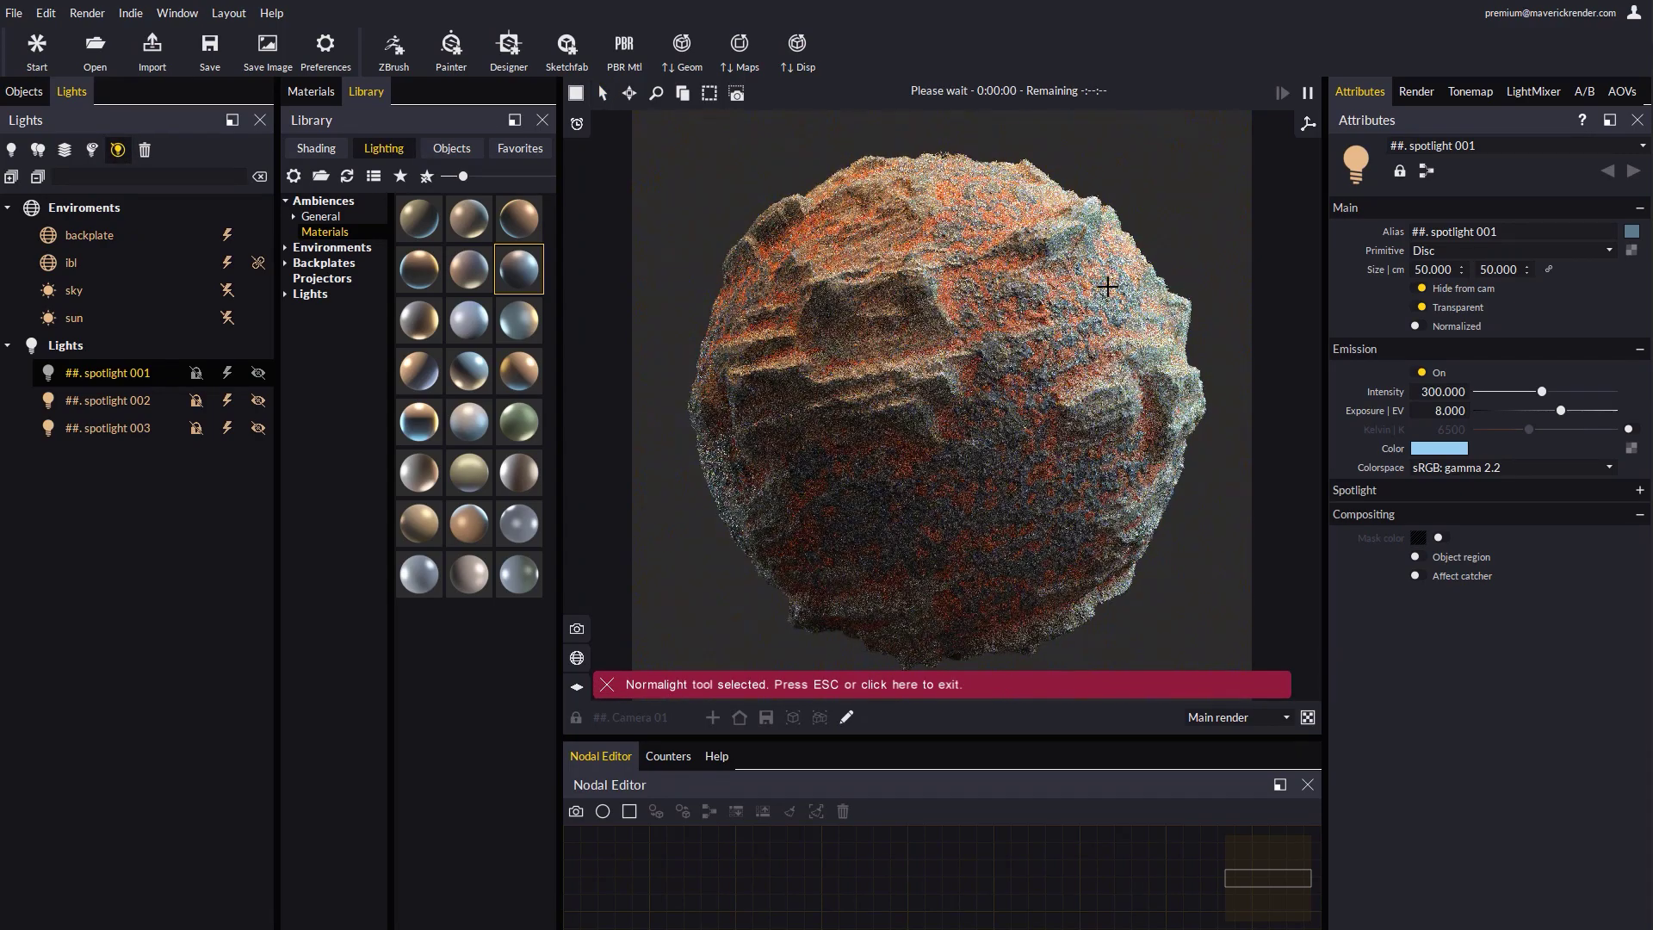
# Aim spotlight 002 at the sphere and spotlight 003 at its right side, then exit placement mode
pyautogui.click(153, 400)
pyautogui.click(805, 240)
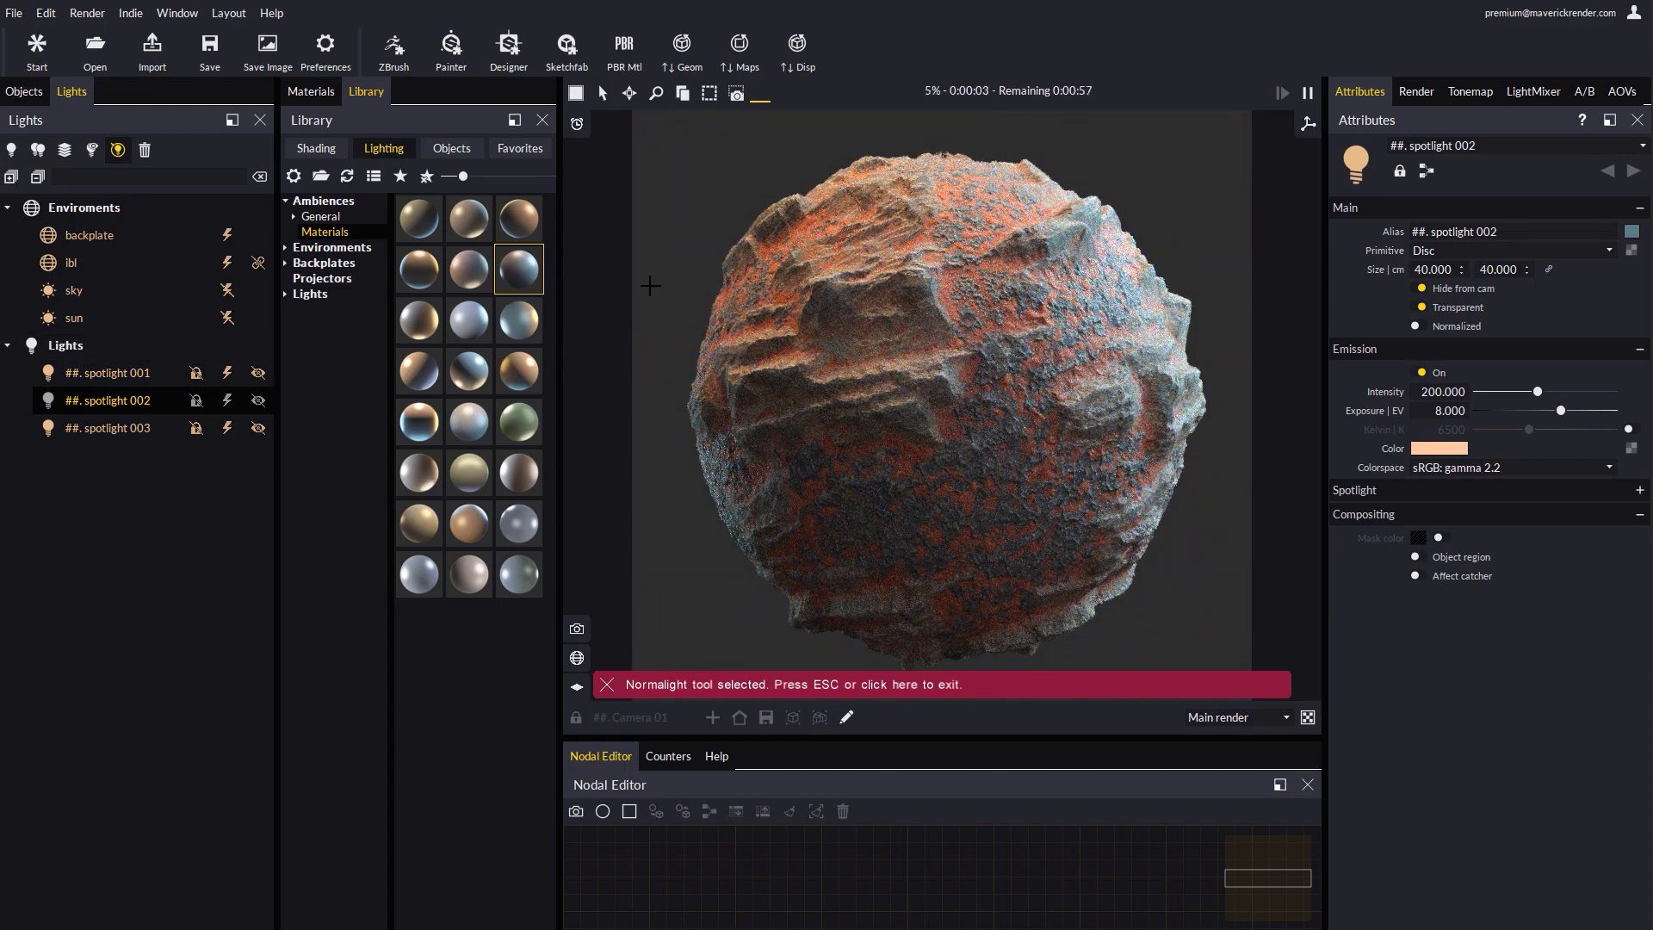
pyautogui.click(109, 427)
pyautogui.moveTo(794, 570); pyautogui.dragTo(822, 572)
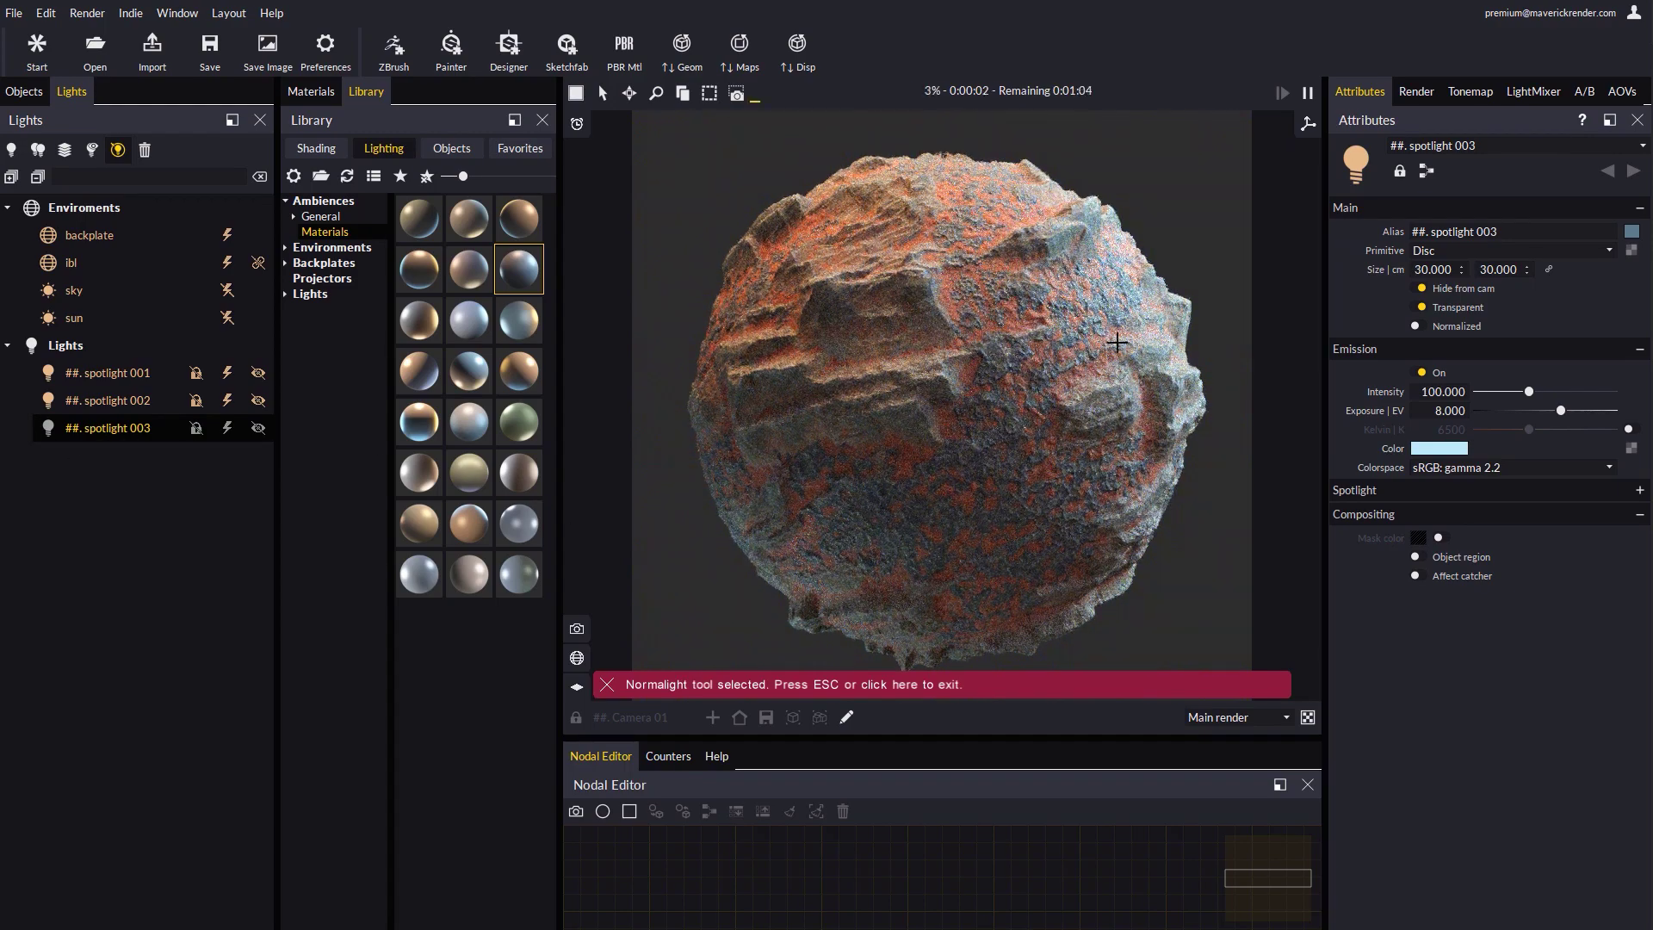
pyautogui.click(906, 685)
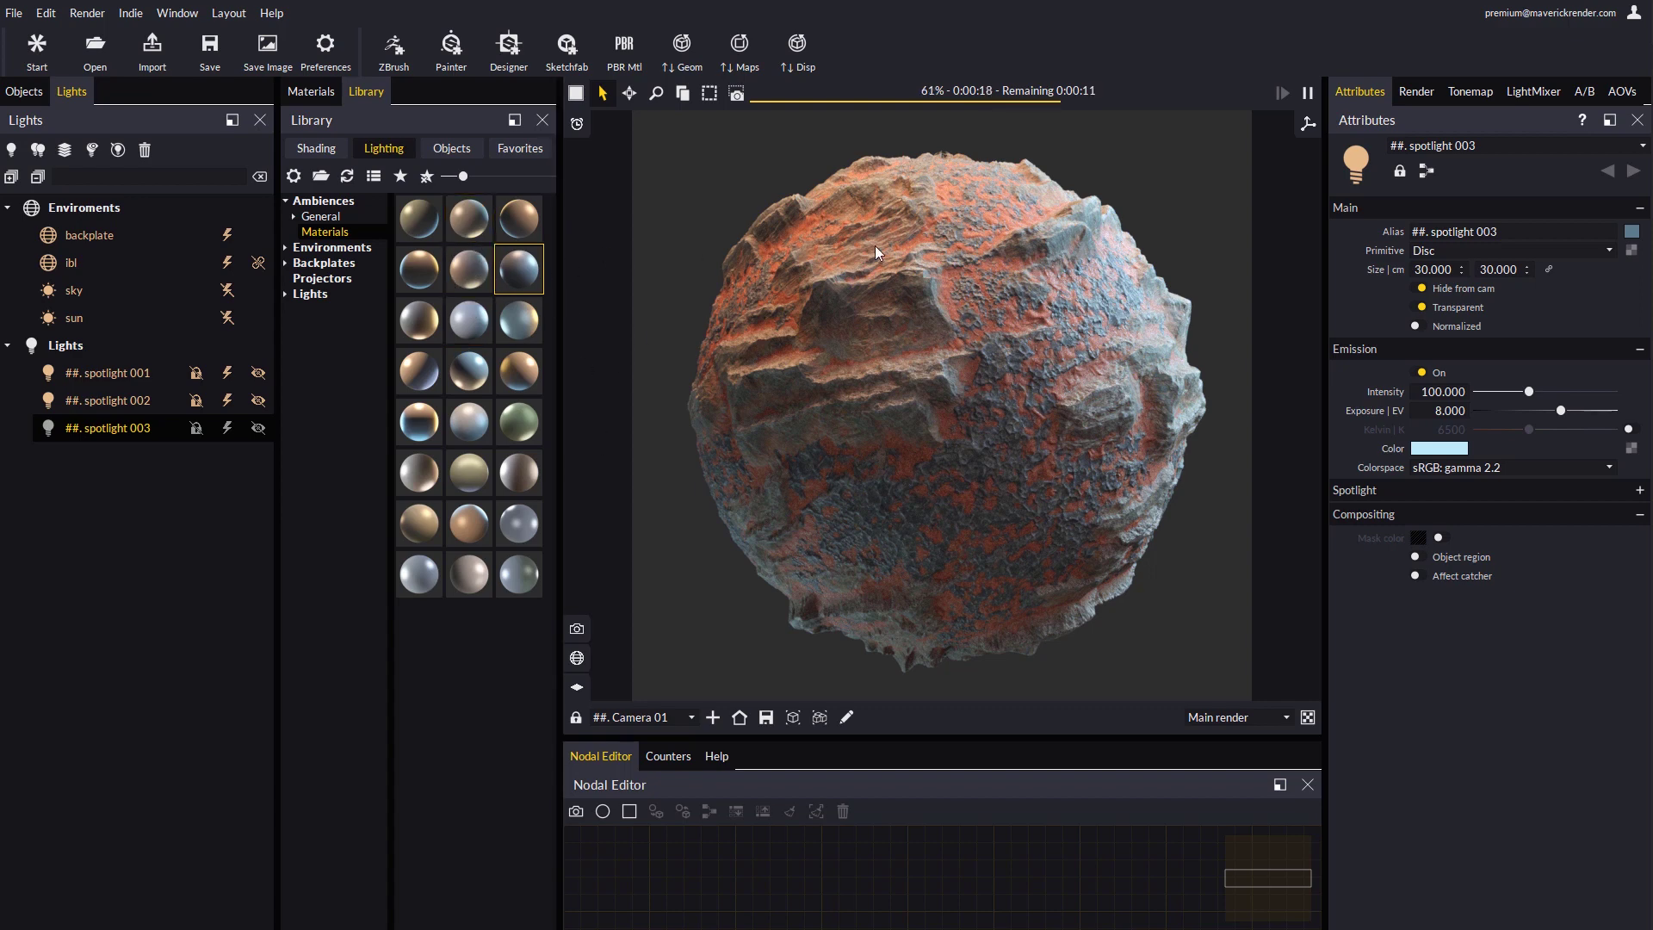
pyautogui.click(1530, 89)
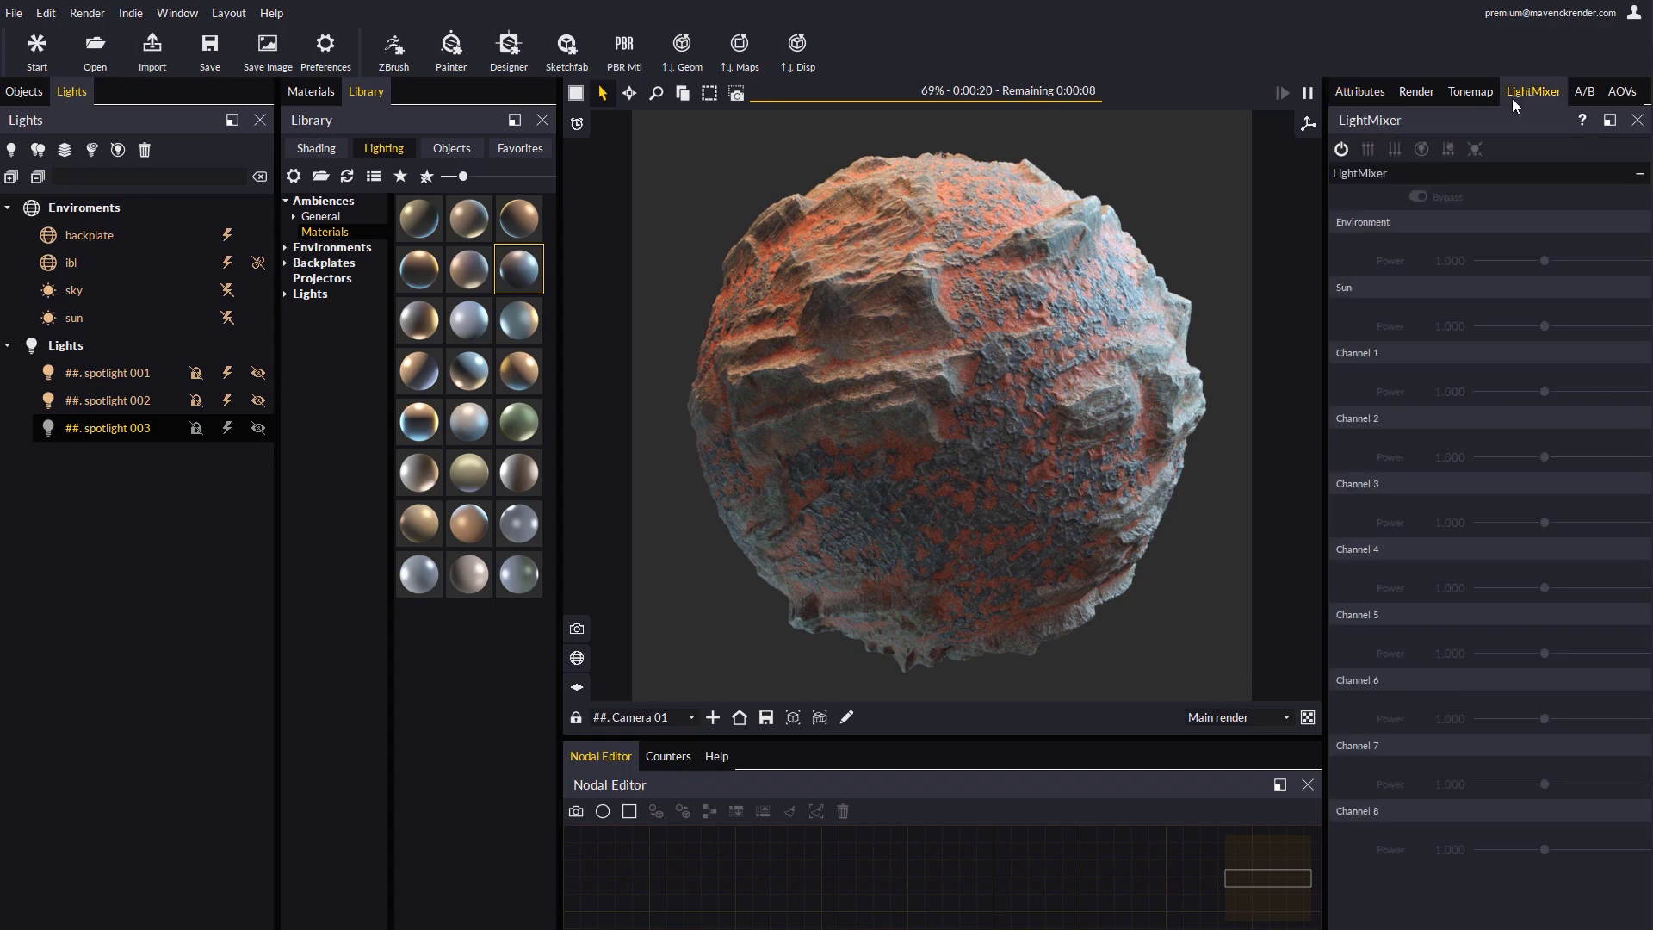
# Turn on the light mixer, mute the channels, and give Channel 1 raised power with a light-blue tint
pyautogui.click(1341, 149)
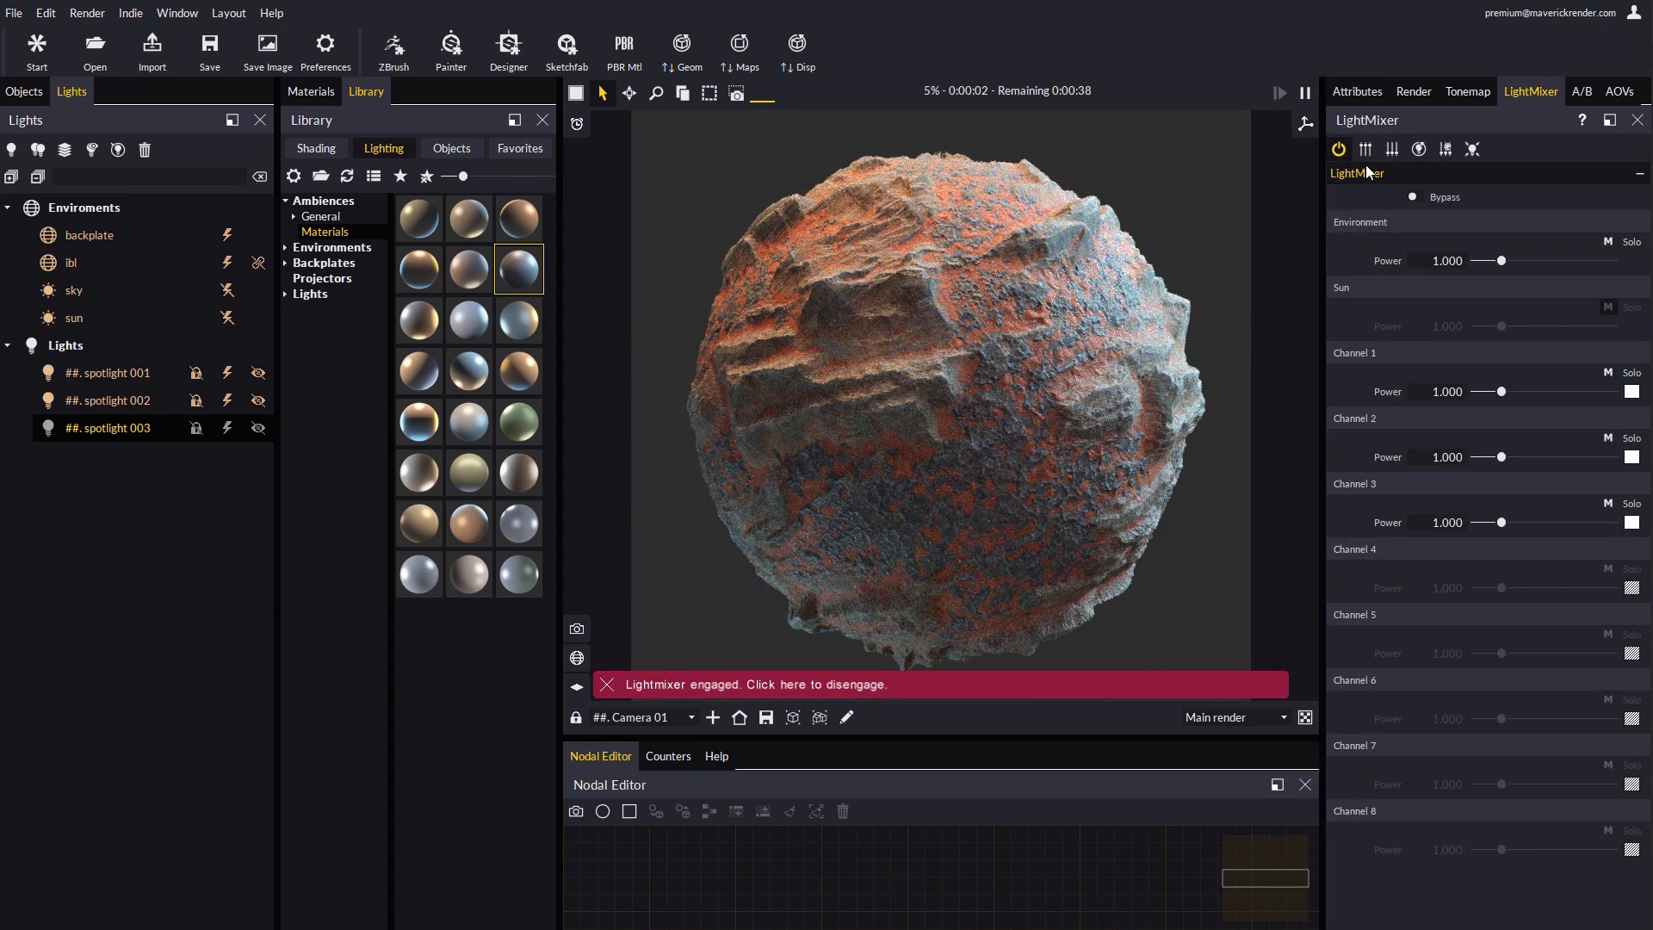
pyautogui.click(1392, 149)
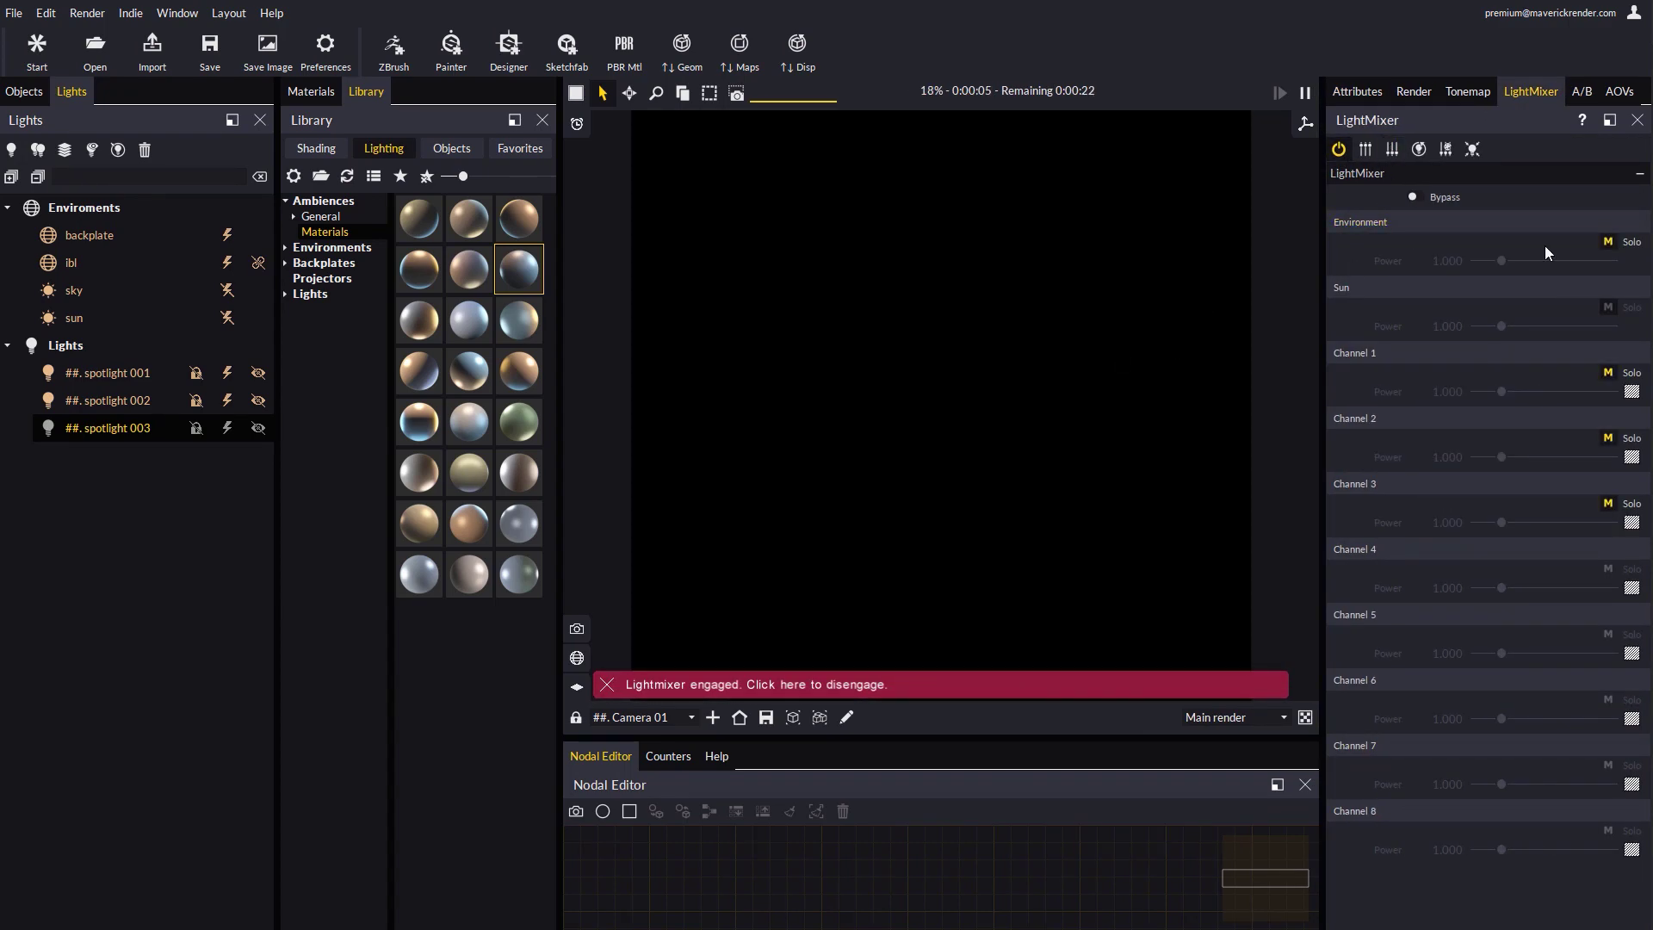
pyautogui.click(1607, 372)
pyautogui.moveTo(1502, 391); pyautogui.dragTo(1510, 392)
pyautogui.click(1631, 392)
pyautogui.click(1465, 614)
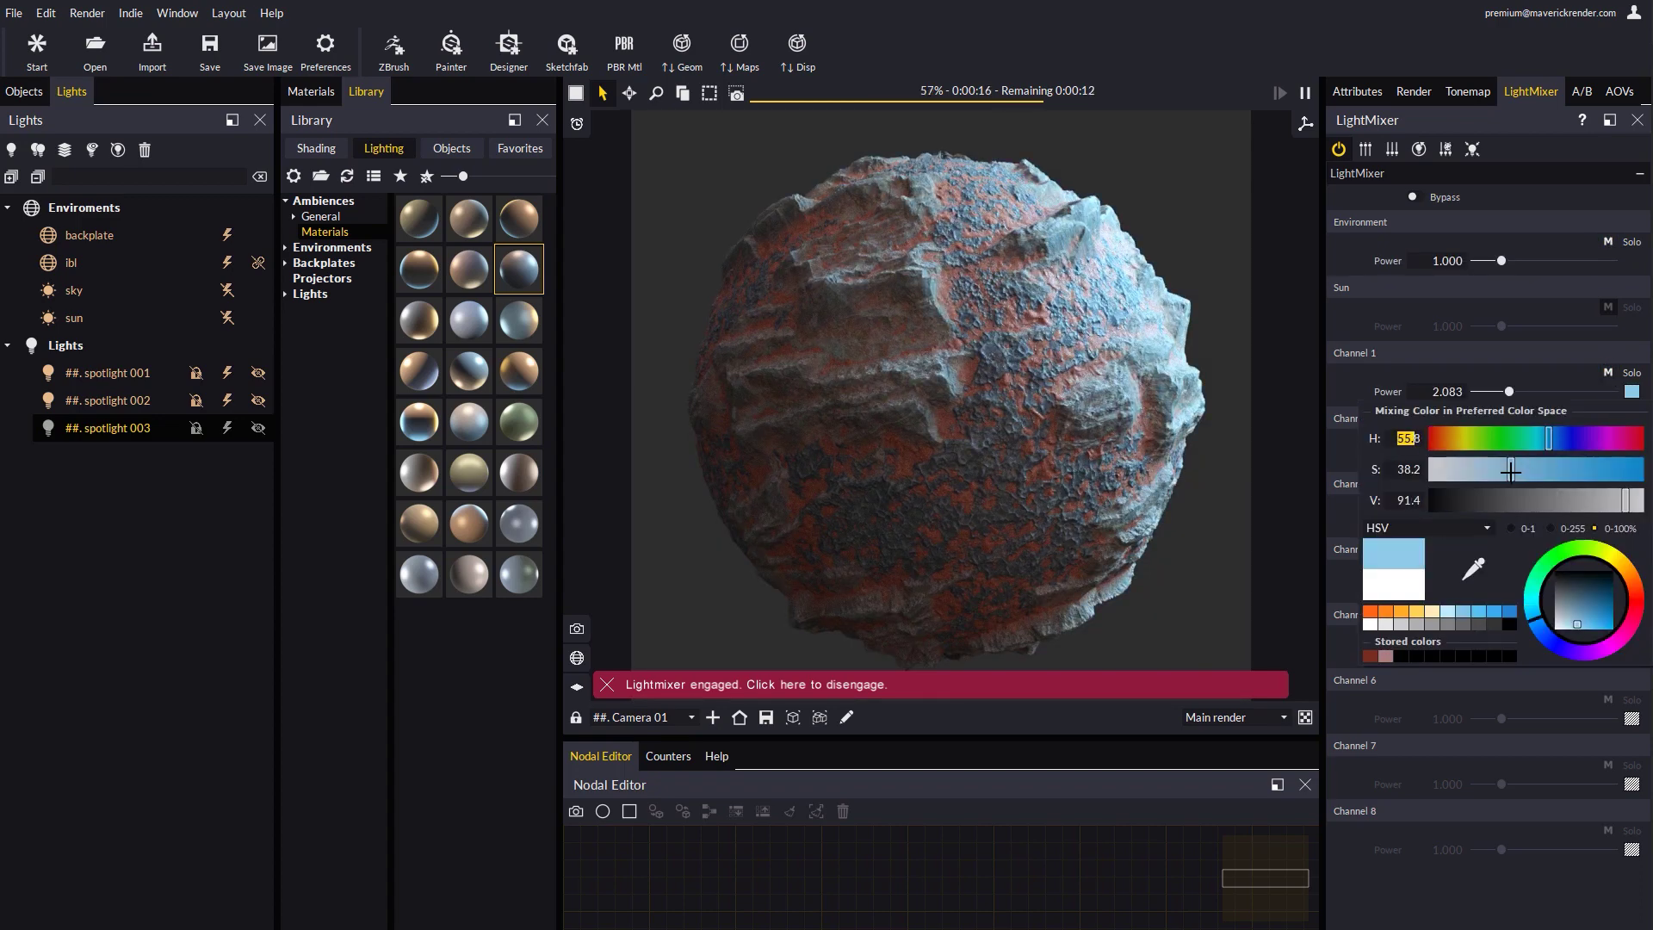
pyautogui.click(1517, 399)
# Unmute Channel 2 and make it yellow at power 3.780
pyautogui.click(1607, 437)
pyautogui.moveTo(1501, 457); pyautogui.dragTo(1510, 457)
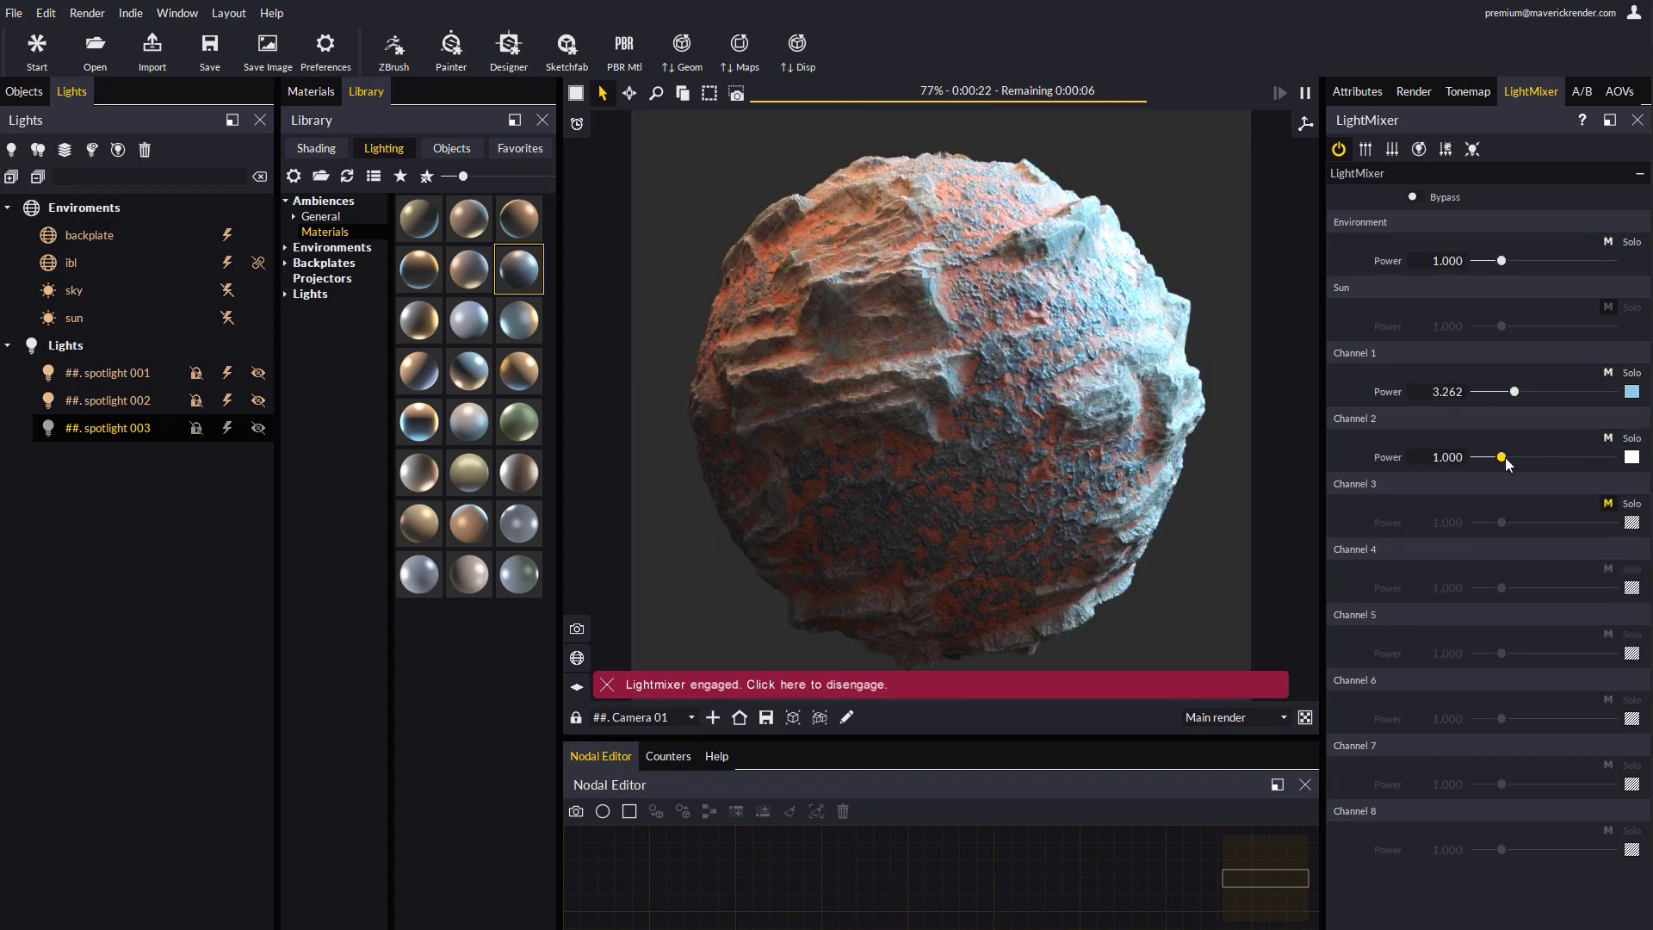
pyautogui.click(1631, 457)
pyautogui.click(1400, 678)
pyautogui.click(1416, 678)
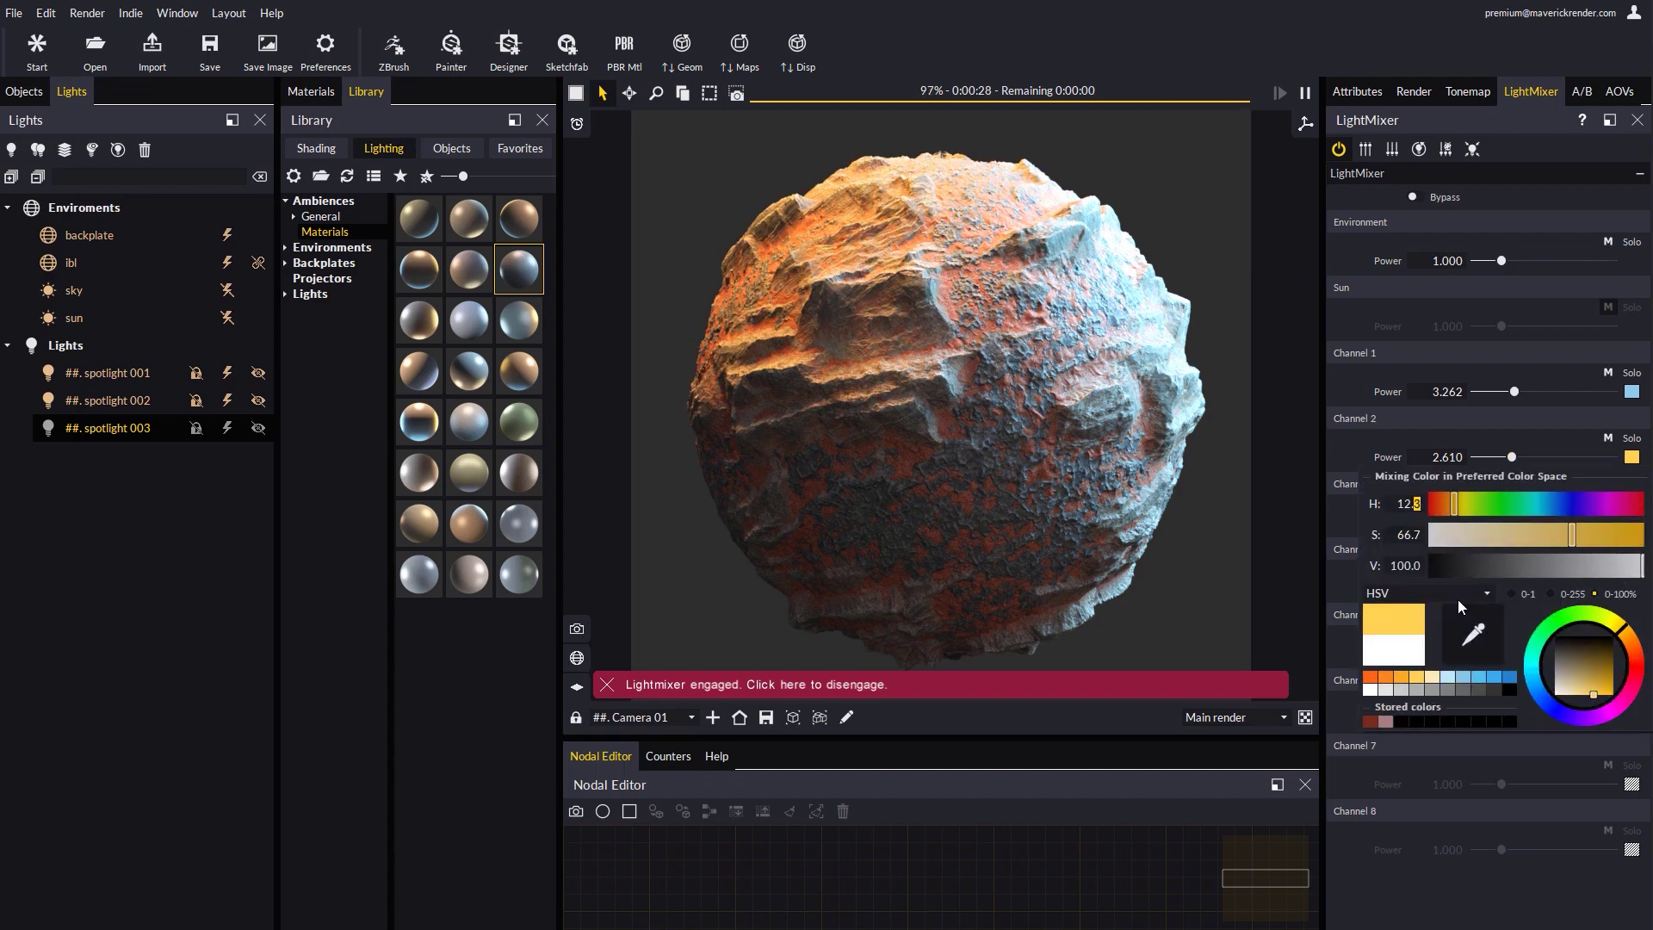
pyautogui.click(1516, 457)
# Make Channel 3 light blue at power 5.856, commit the mix to the lights, and raise tonemap contrast
pyautogui.click(1607, 503)
pyautogui.moveTo(1501, 523); pyautogui.dragTo(1521, 523)
pyautogui.click(1631, 523)
pyautogui.click(1458, 743)
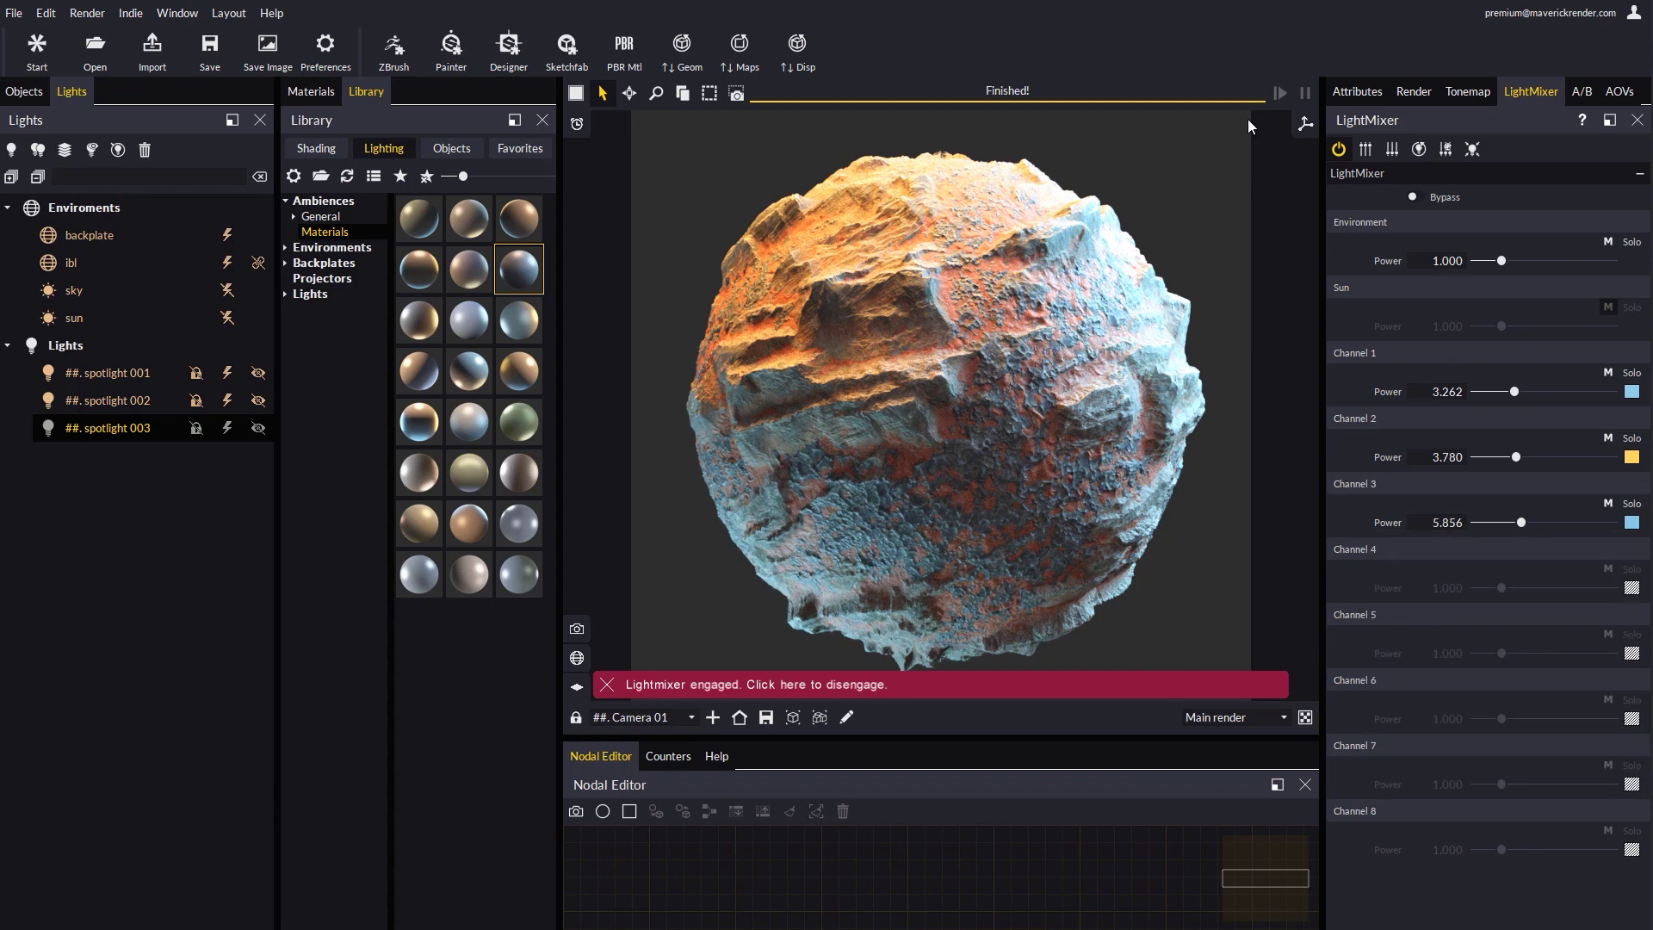
pyautogui.click(1472, 149)
pyautogui.click(852, 532)
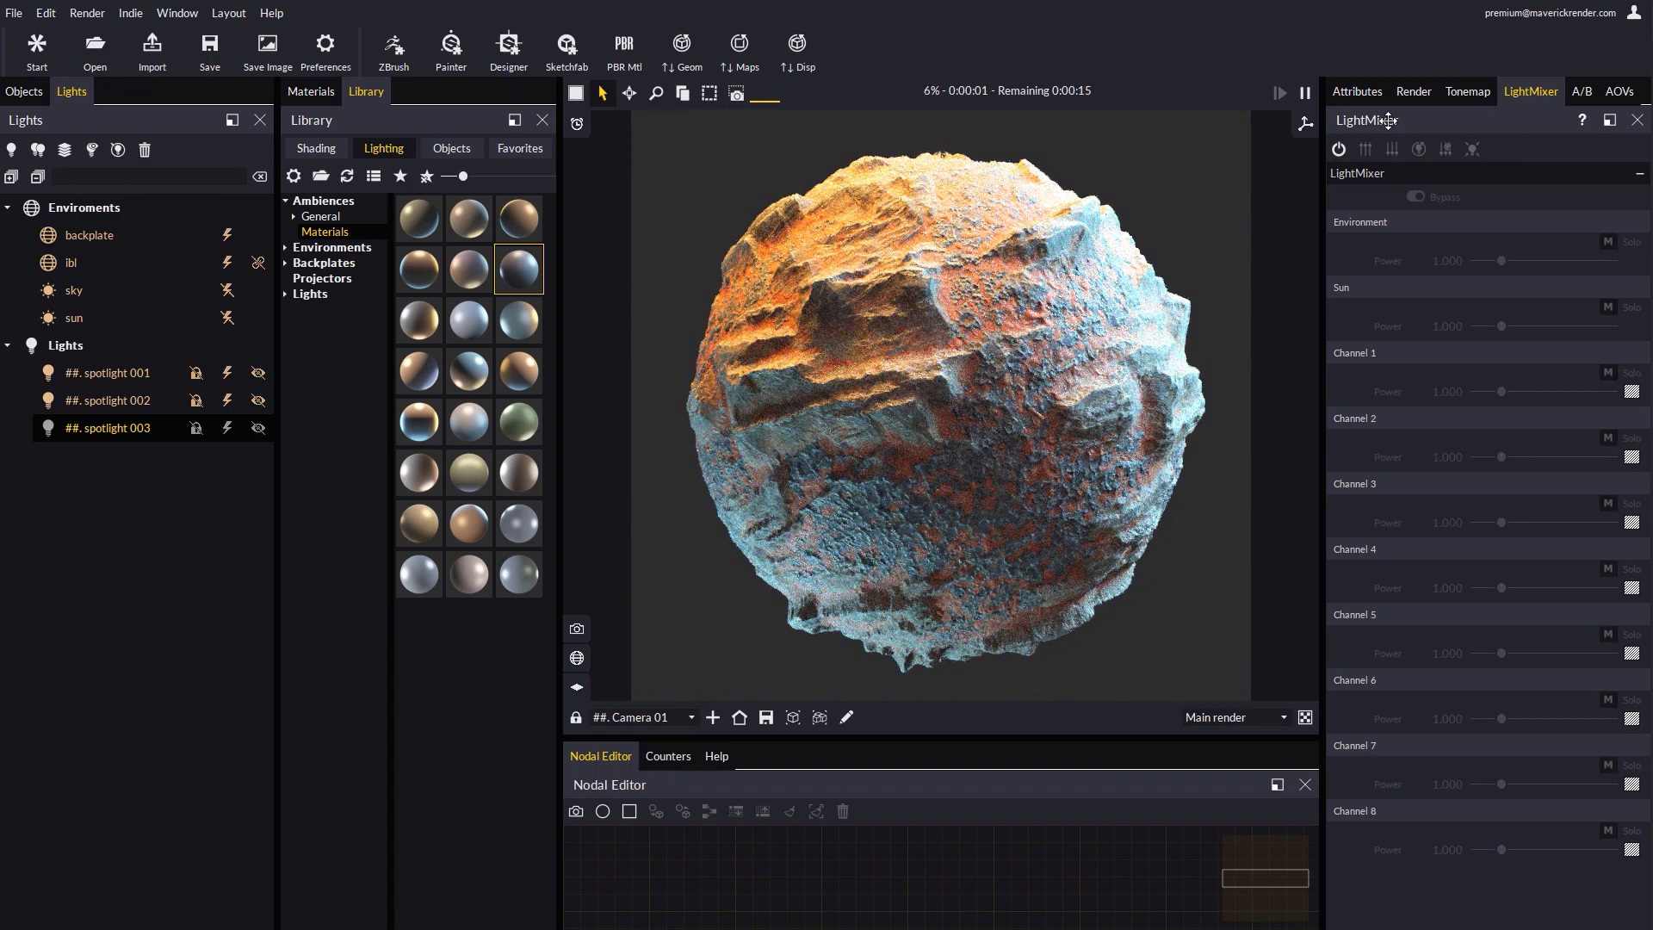
pyautogui.click(1467, 91)
pyautogui.moveTo(1543, 406)
pyautogui.mouseDown()
pyautogui.moveTo(1556, 414)
pyautogui.moveTo(1553, 368)
pyautogui.moveTo(1558, 412)
pyautogui.mouseUp()
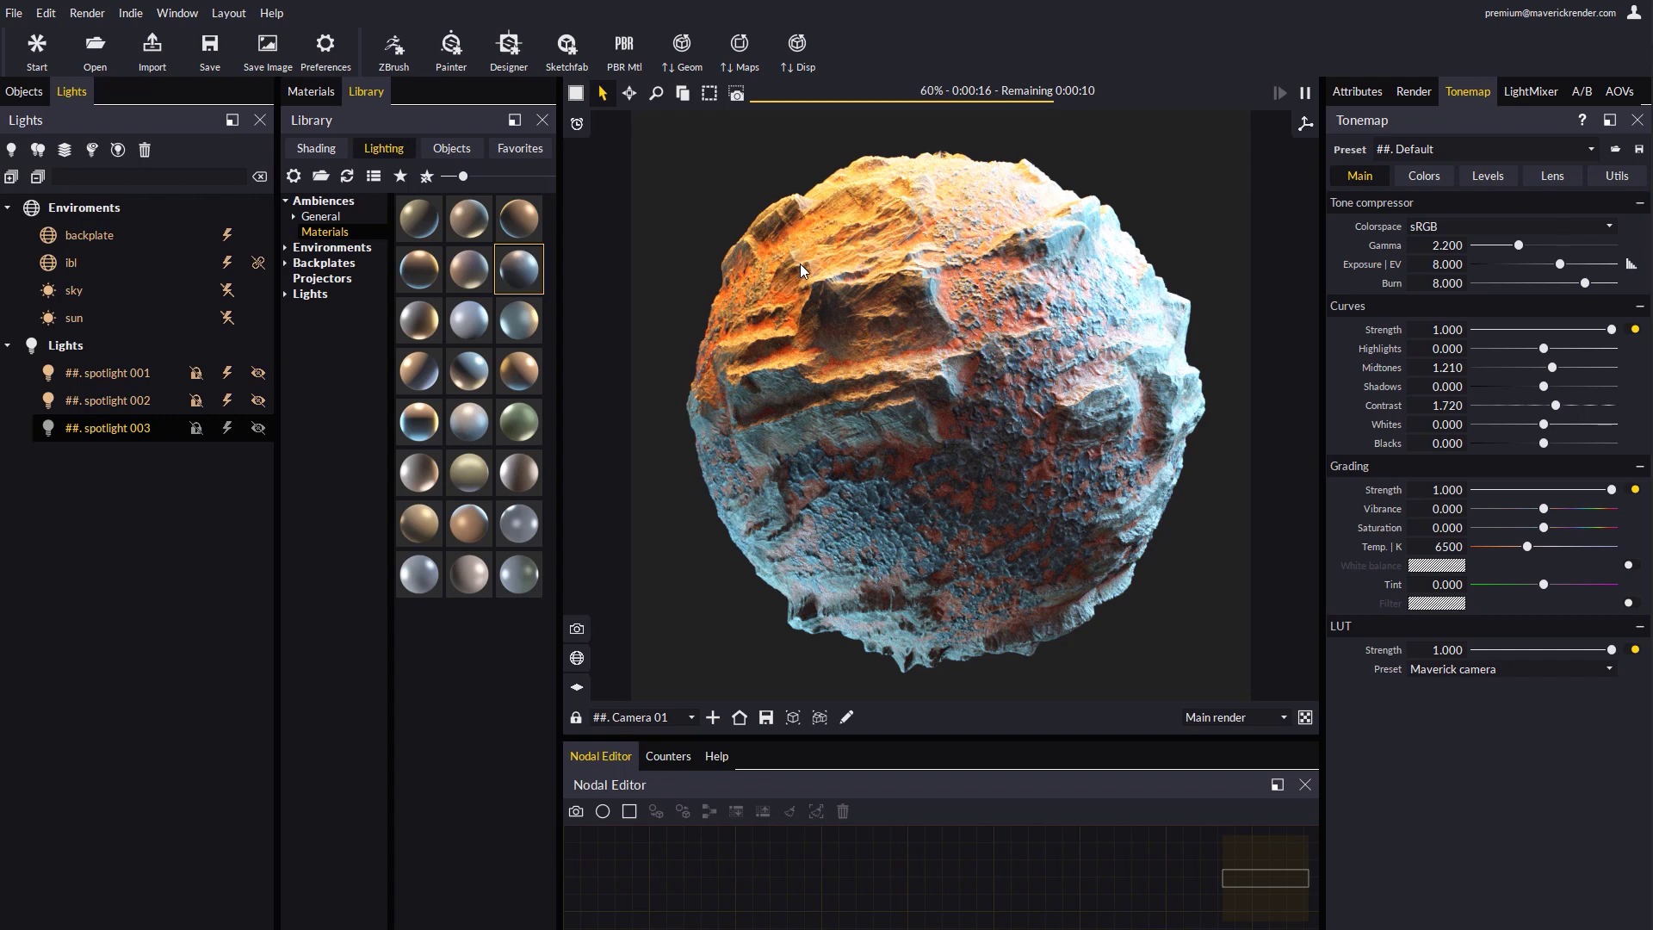
# Reselect 06_Sphere and open its displacement map settings
pyautogui.click(933, 363)
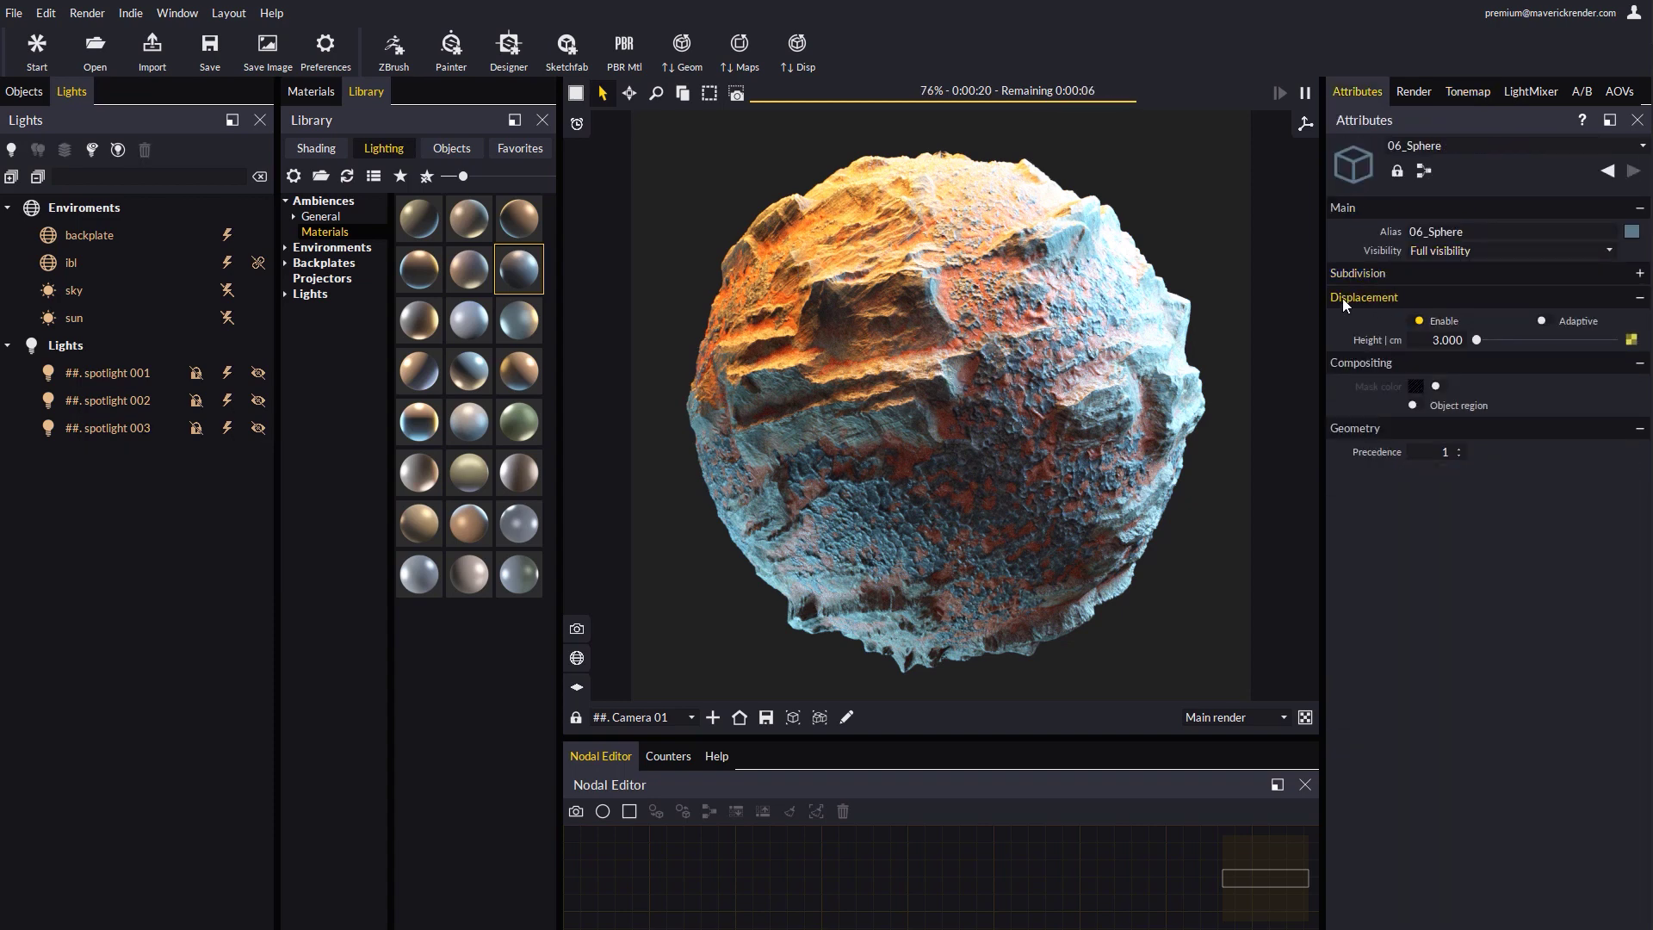
pyautogui.click(1631, 340)
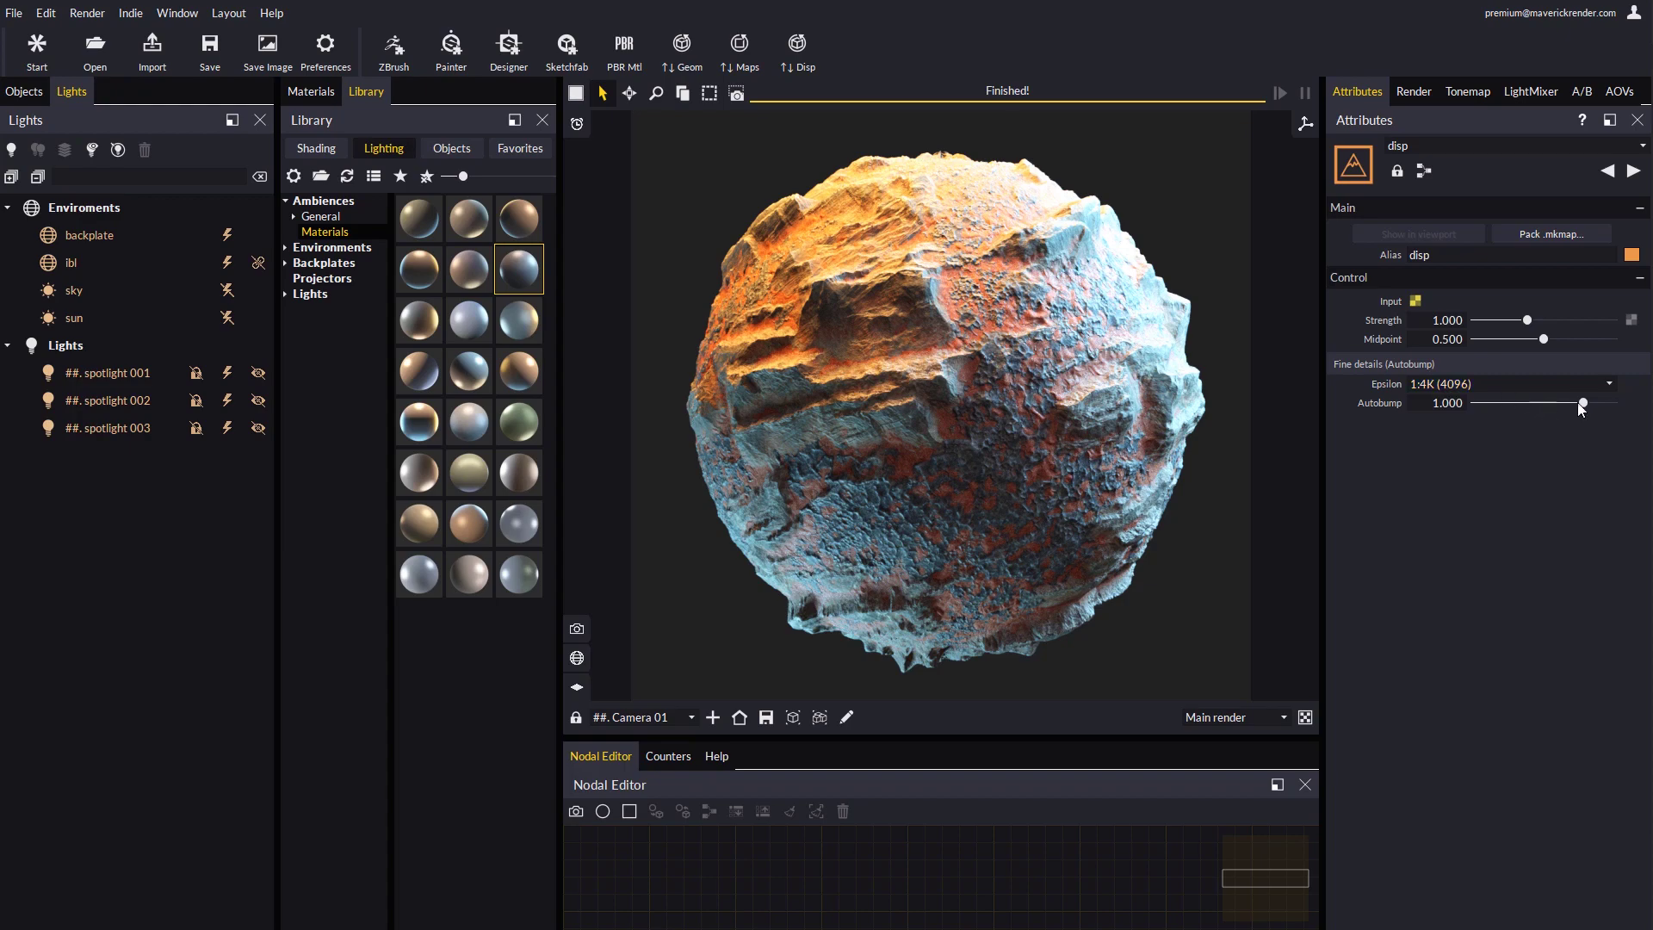
# Turn the disp node's Autobump off to compare, then raise it to 10.000 for sharper rock detail
pyautogui.moveTo(1554, 406); pyautogui.dragTo(1484, 404)
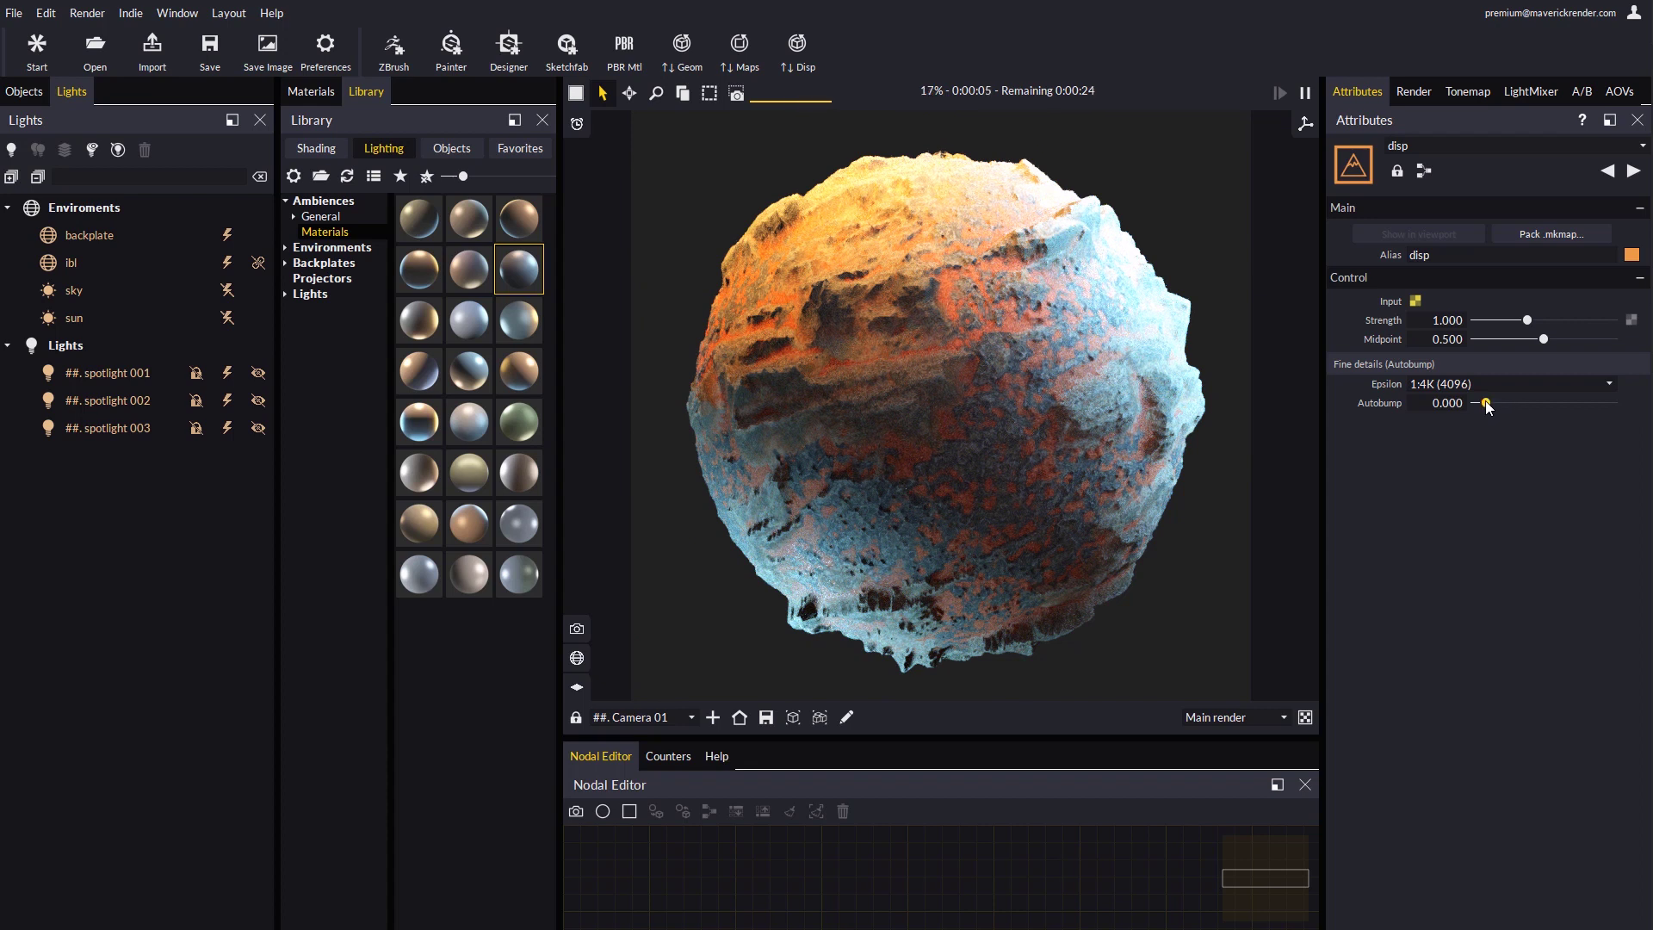
pyautogui.moveTo(1495, 400); pyautogui.dragTo(1610, 405)
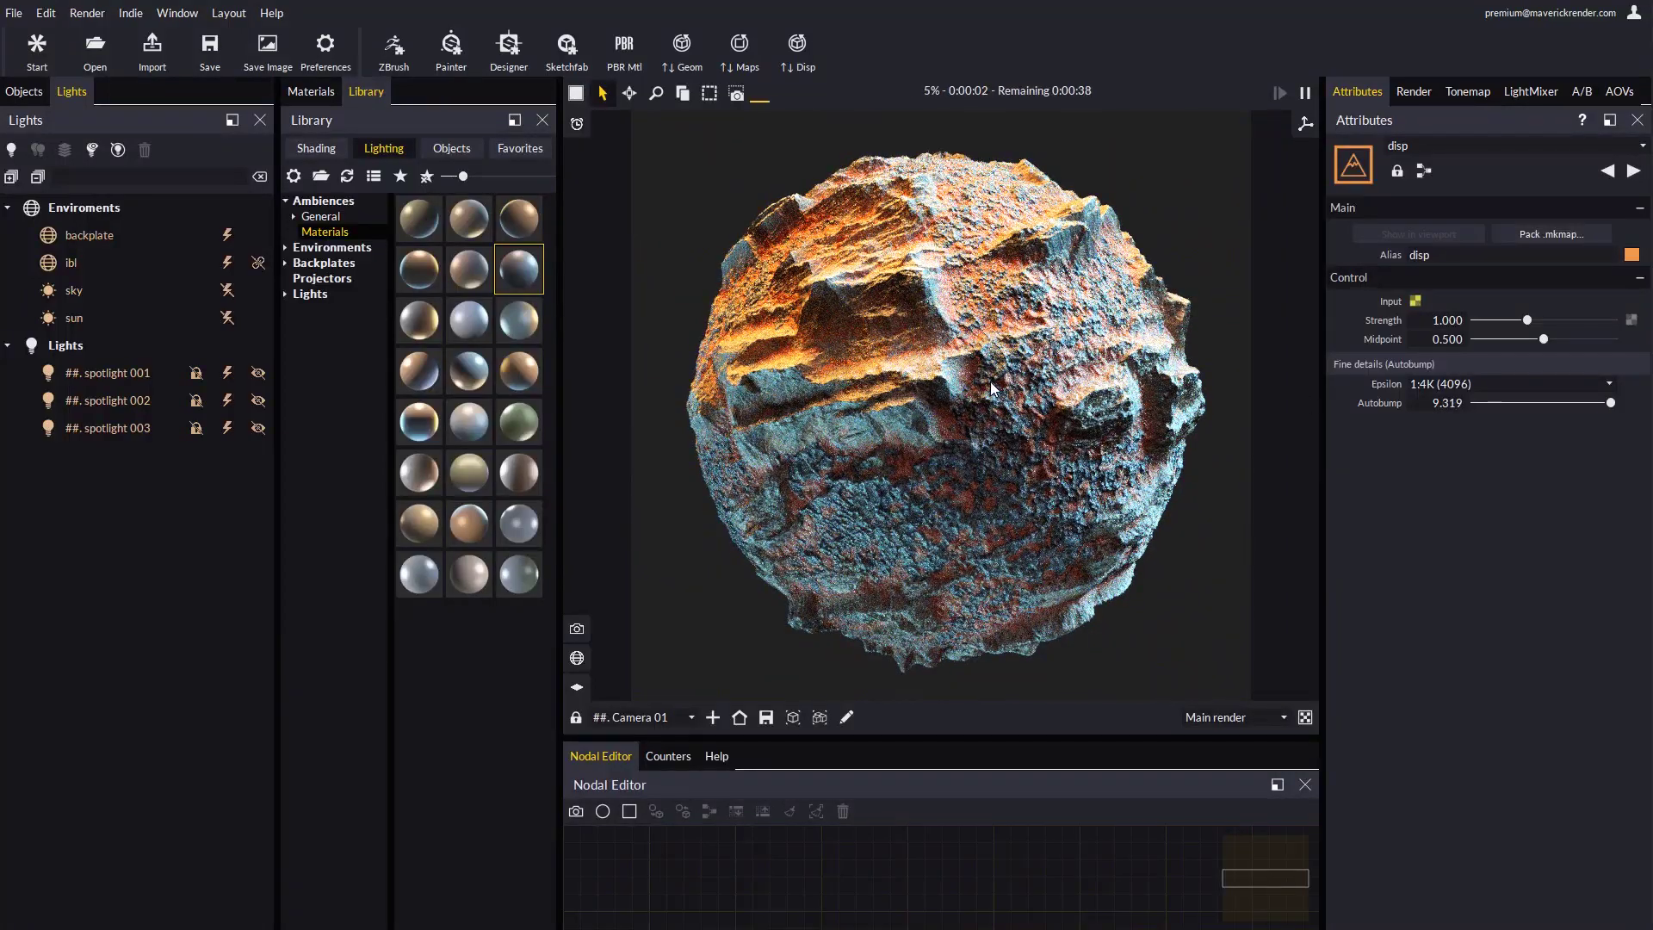
pyautogui.scroll(8, 899, 377)
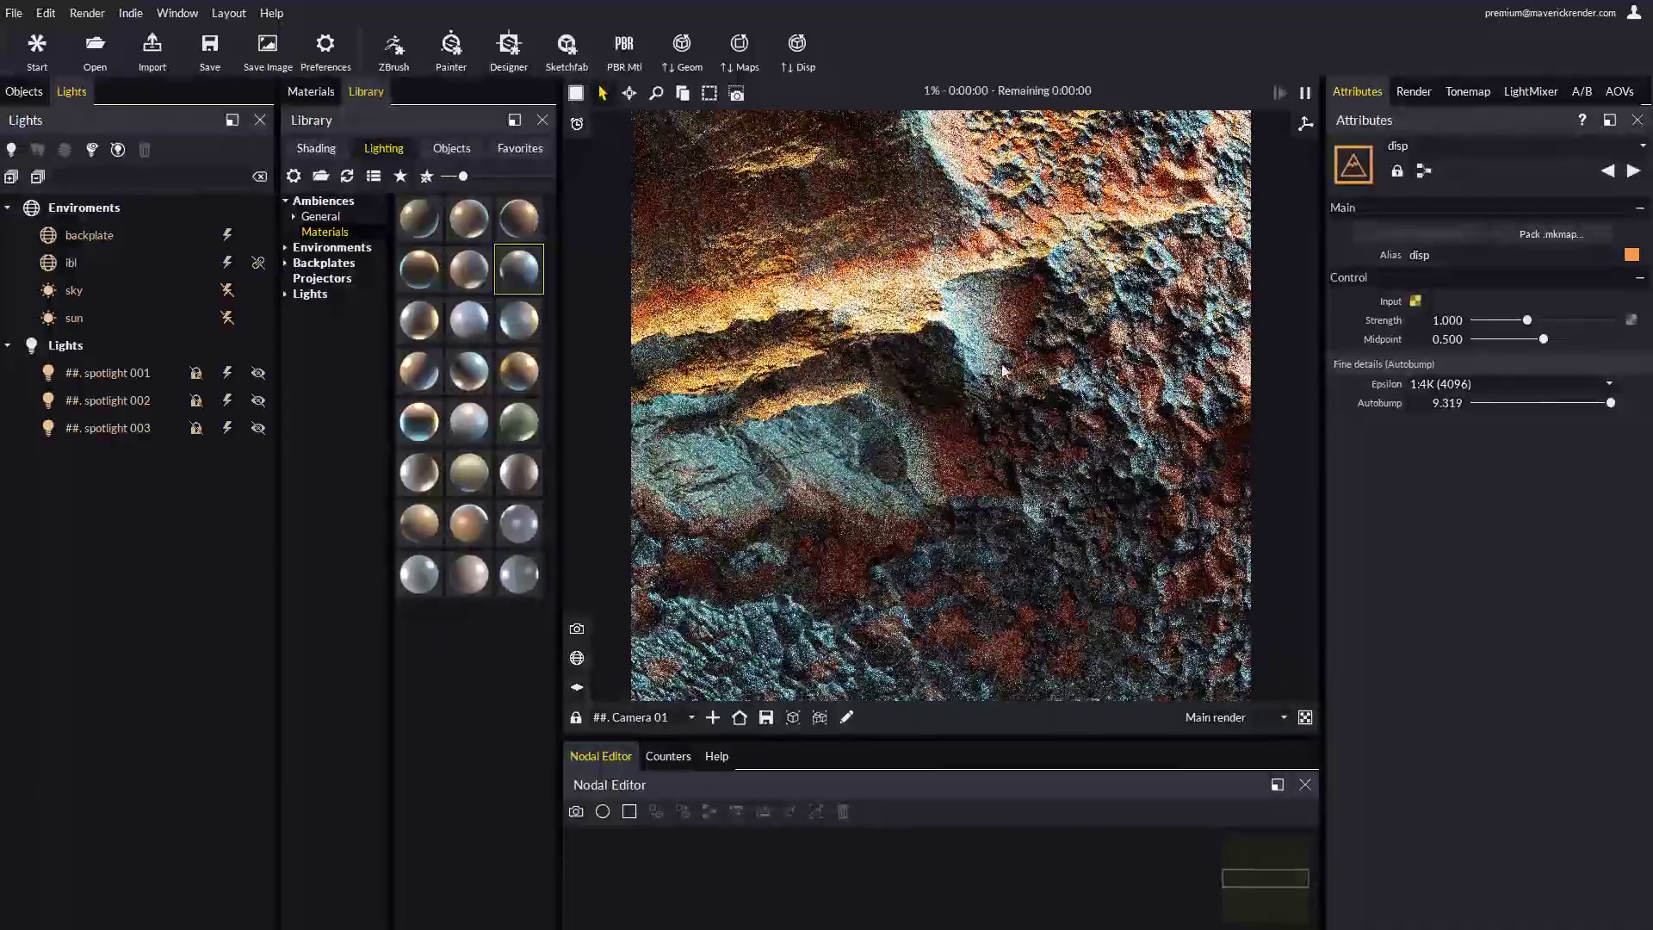
pyautogui.moveTo(1002, 370); pyautogui.dragTo(1016, 409)
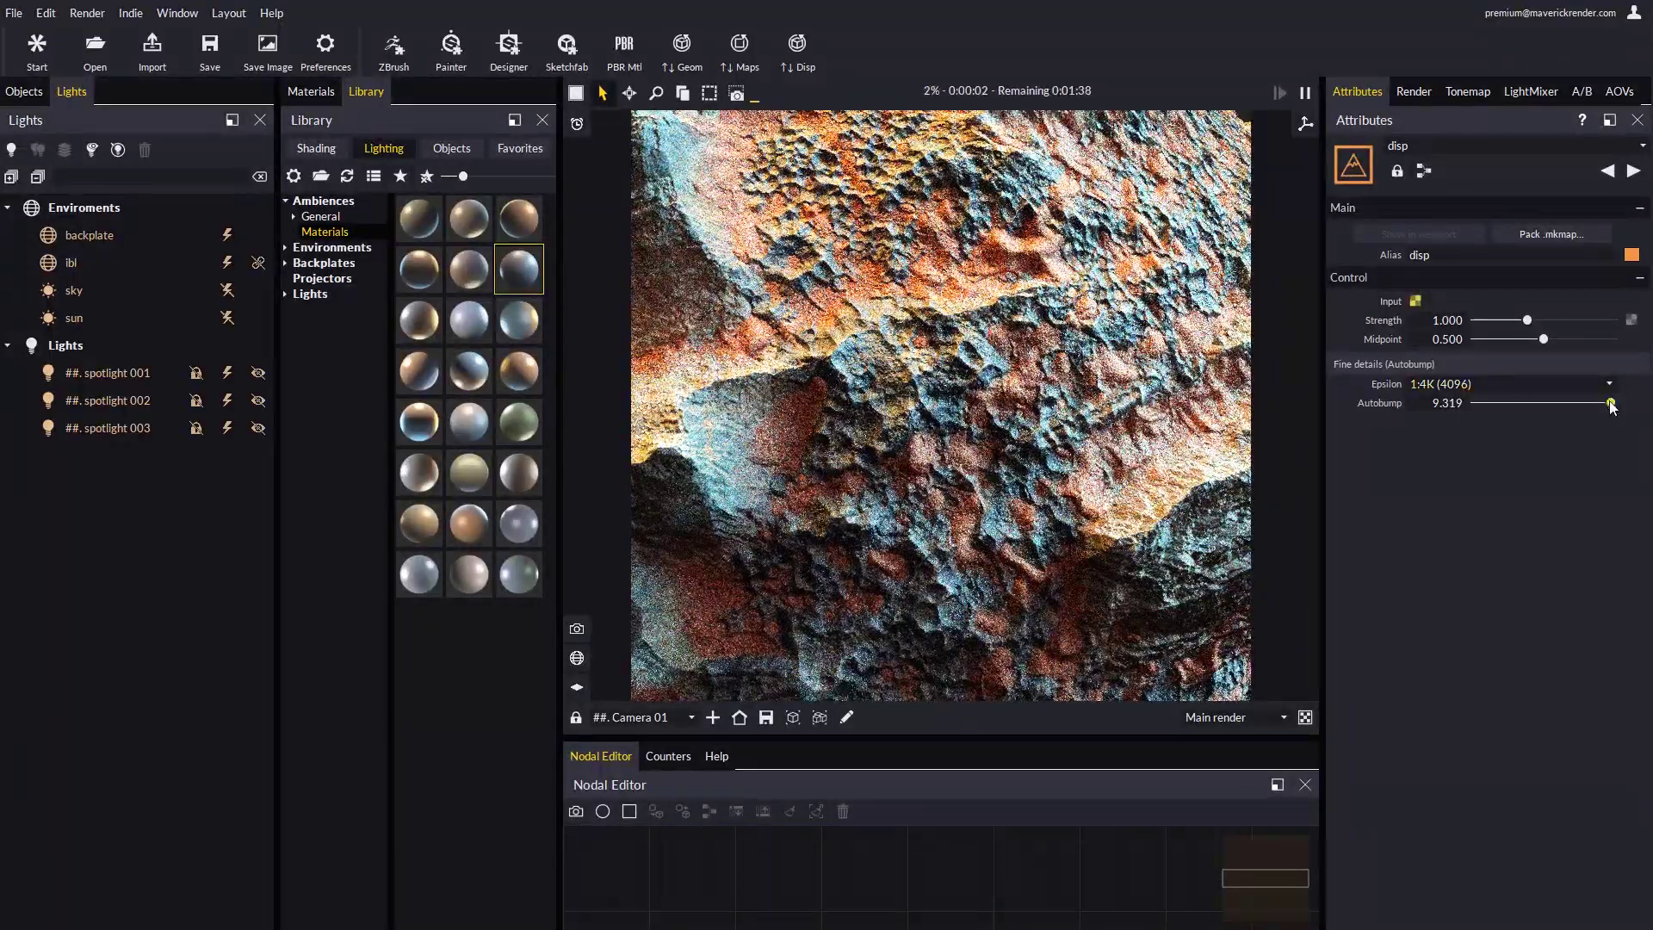
pyautogui.moveTo(1610, 403)
pyautogui.mouseDown()
pyautogui.moveTo(1553, 410)
pyautogui.moveTo(1613, 410)
pyautogui.mouseUp()
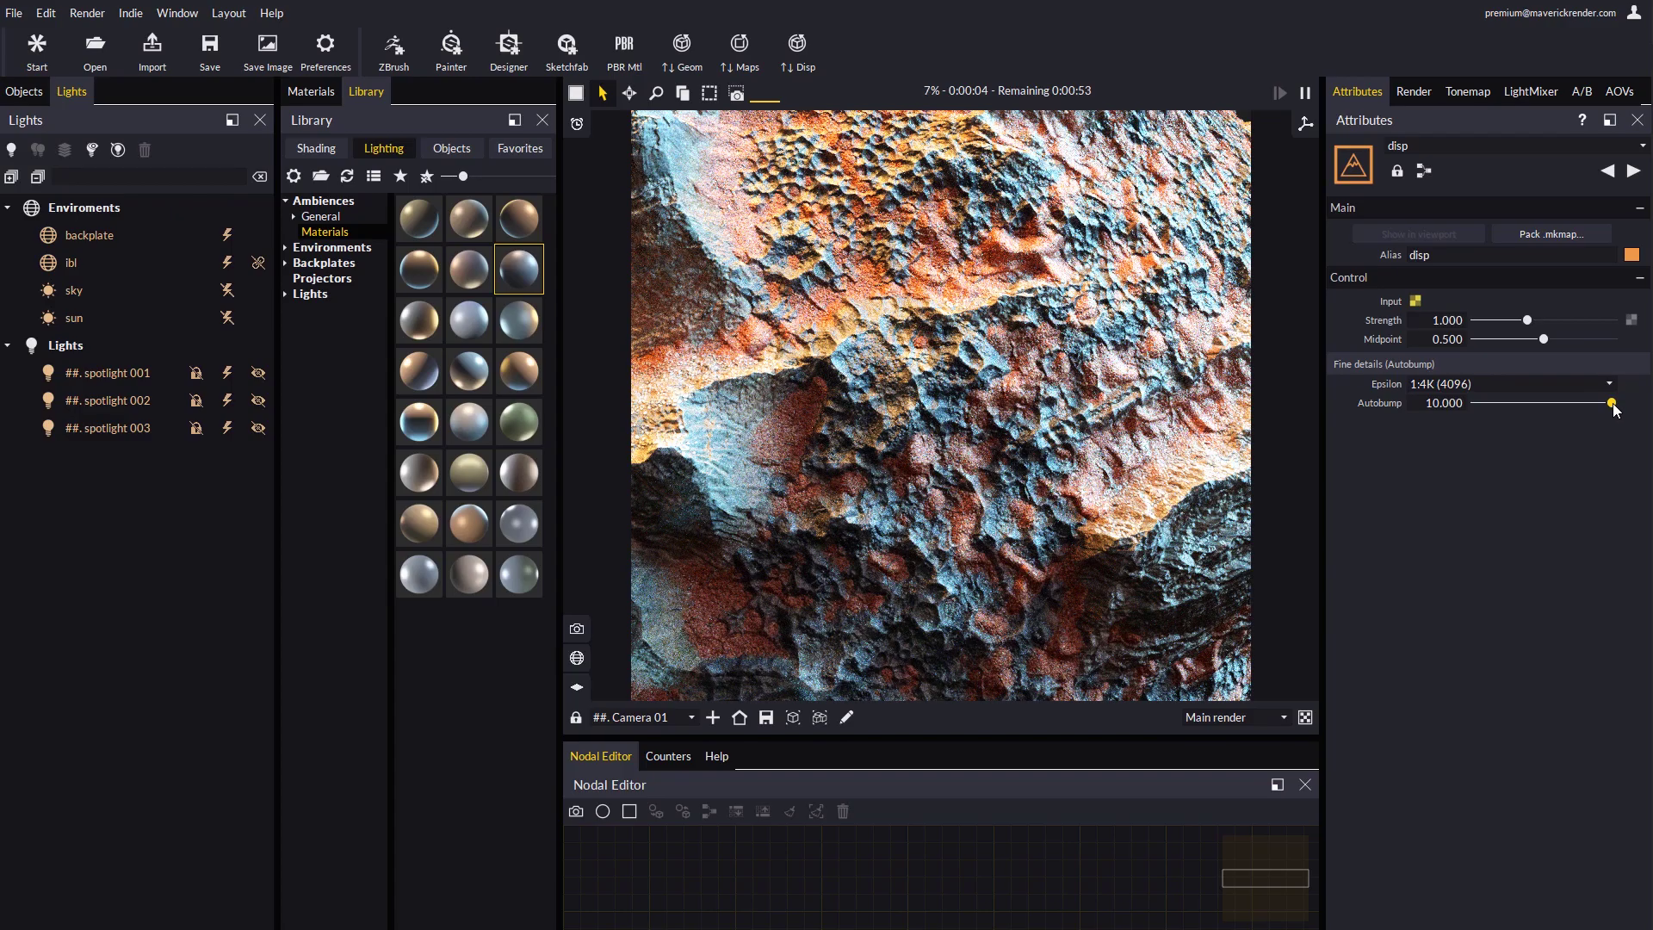
# Orbit to inspect the sharpened rock, then reset the camera to the full centred sphere
pyautogui.moveTo(902, 502); pyautogui.dragTo(884, 447)
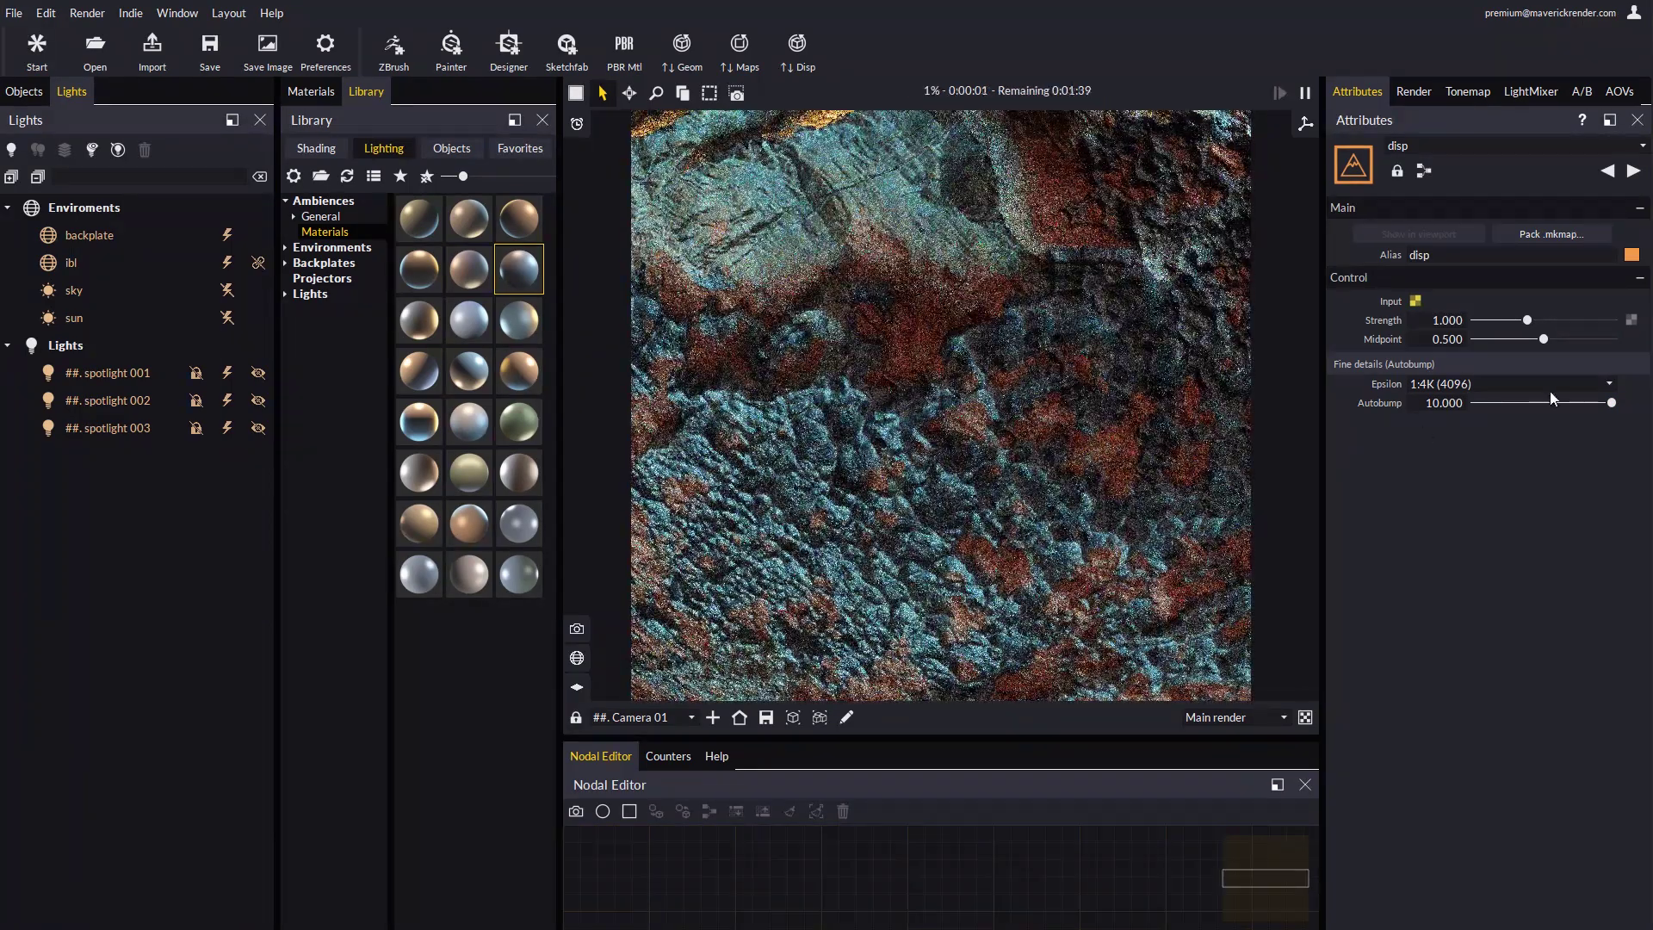
pyautogui.moveTo(1611, 403)
pyautogui.mouseDown()
pyautogui.moveTo(1542, 405)
pyautogui.moveTo(1615, 405)
pyautogui.mouseUp()
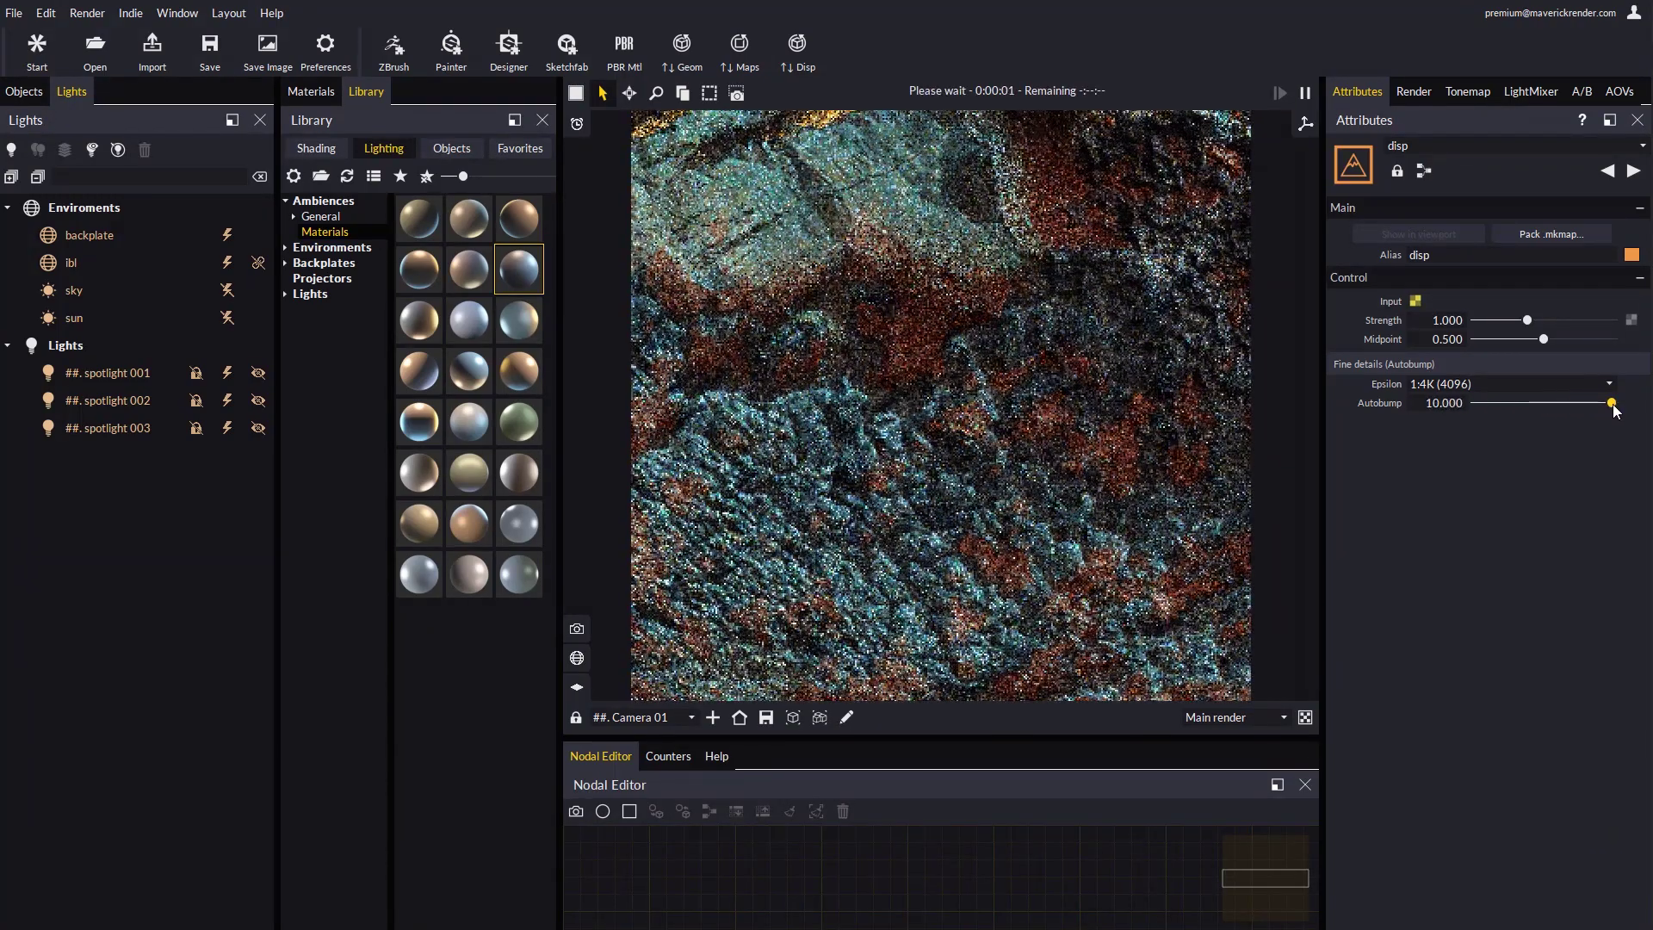
pyautogui.scroll(-5, 961, 360)
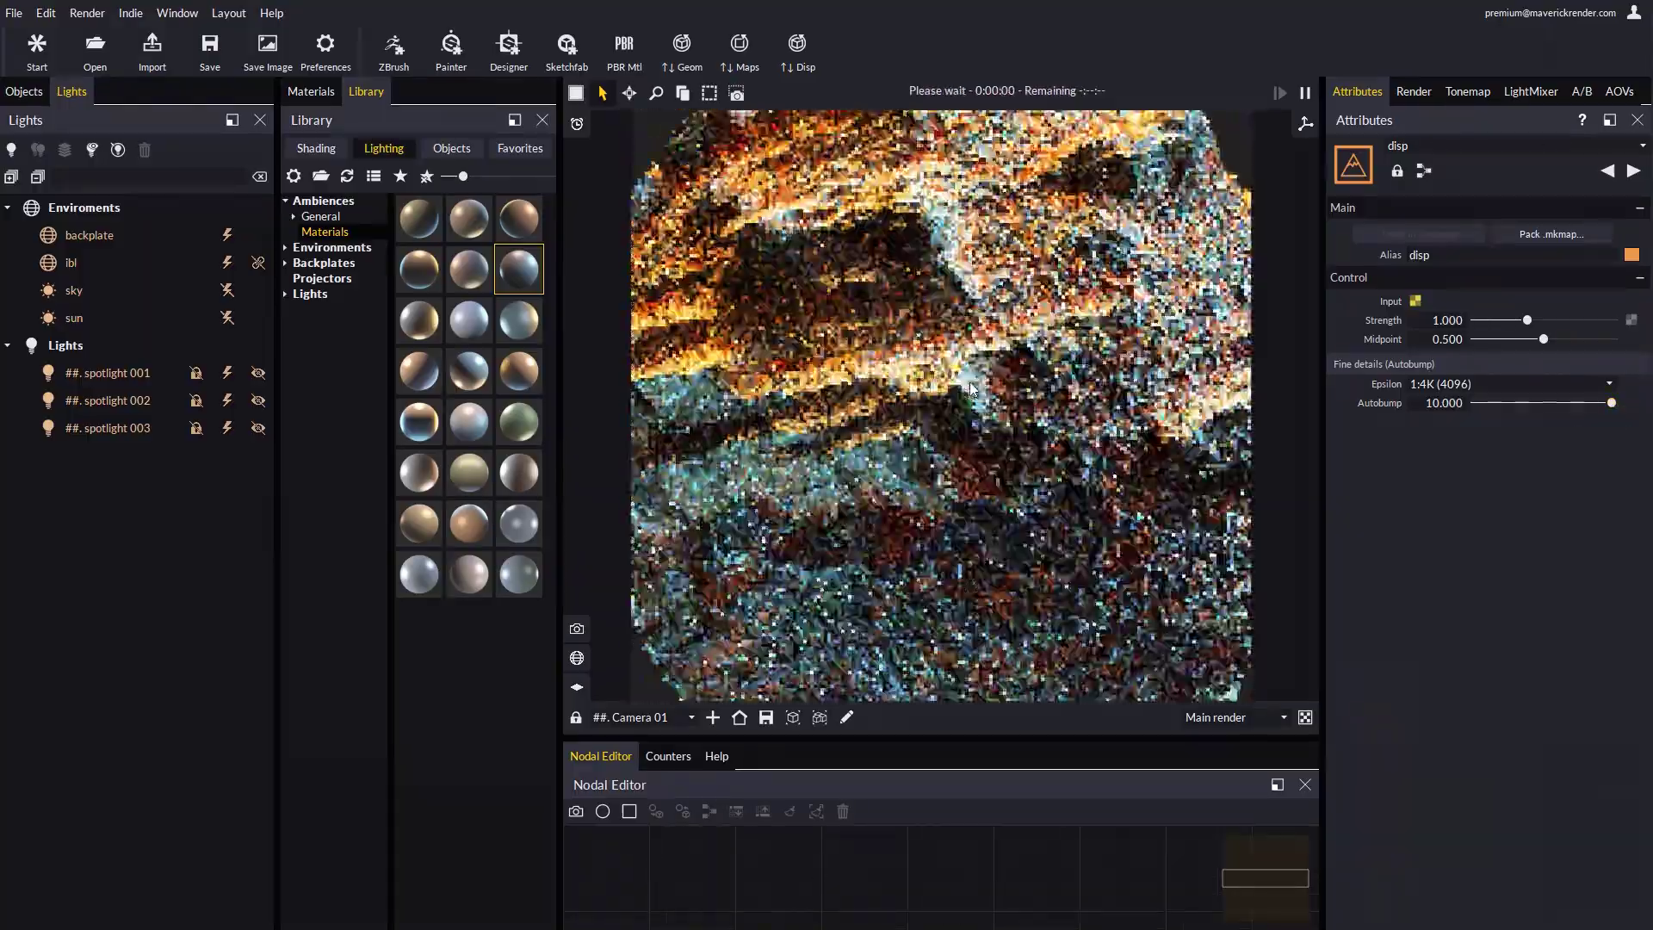
pyautogui.moveTo(970, 394); pyautogui.dragTo(742, 738)
pyautogui.click(739, 717)
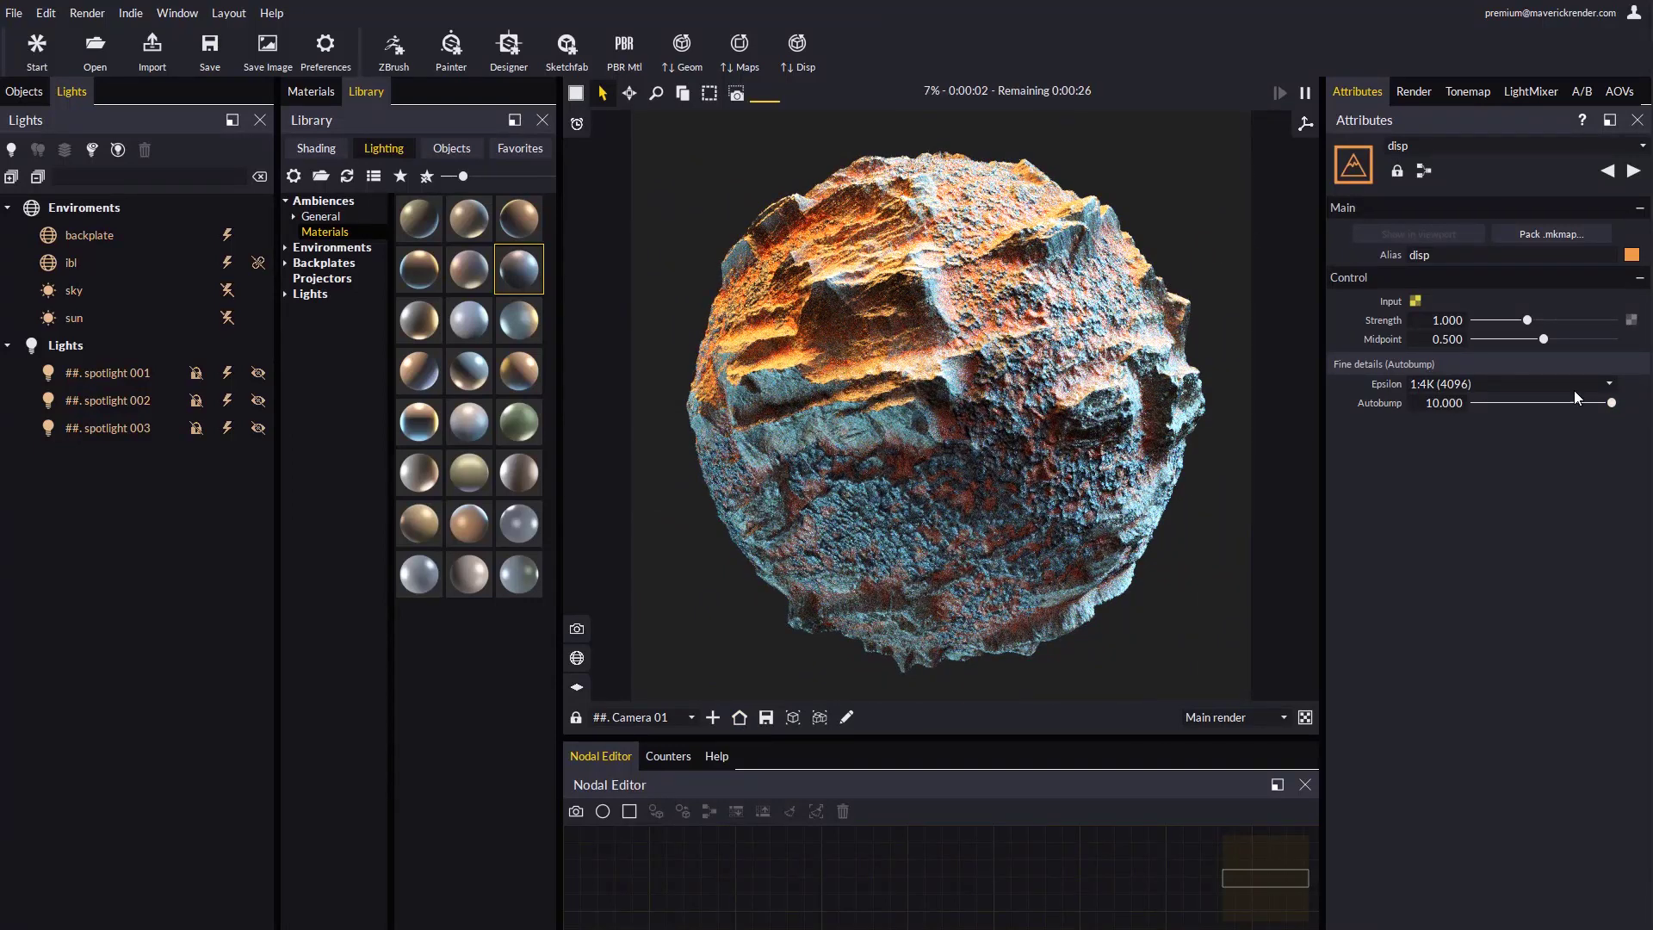
pyautogui.click(1412, 92)
# Under Subdivision and Displacement, set Max len. to 0.6 mm
pyautogui.click(1381, 612)
pyautogui.click(1421, 673)
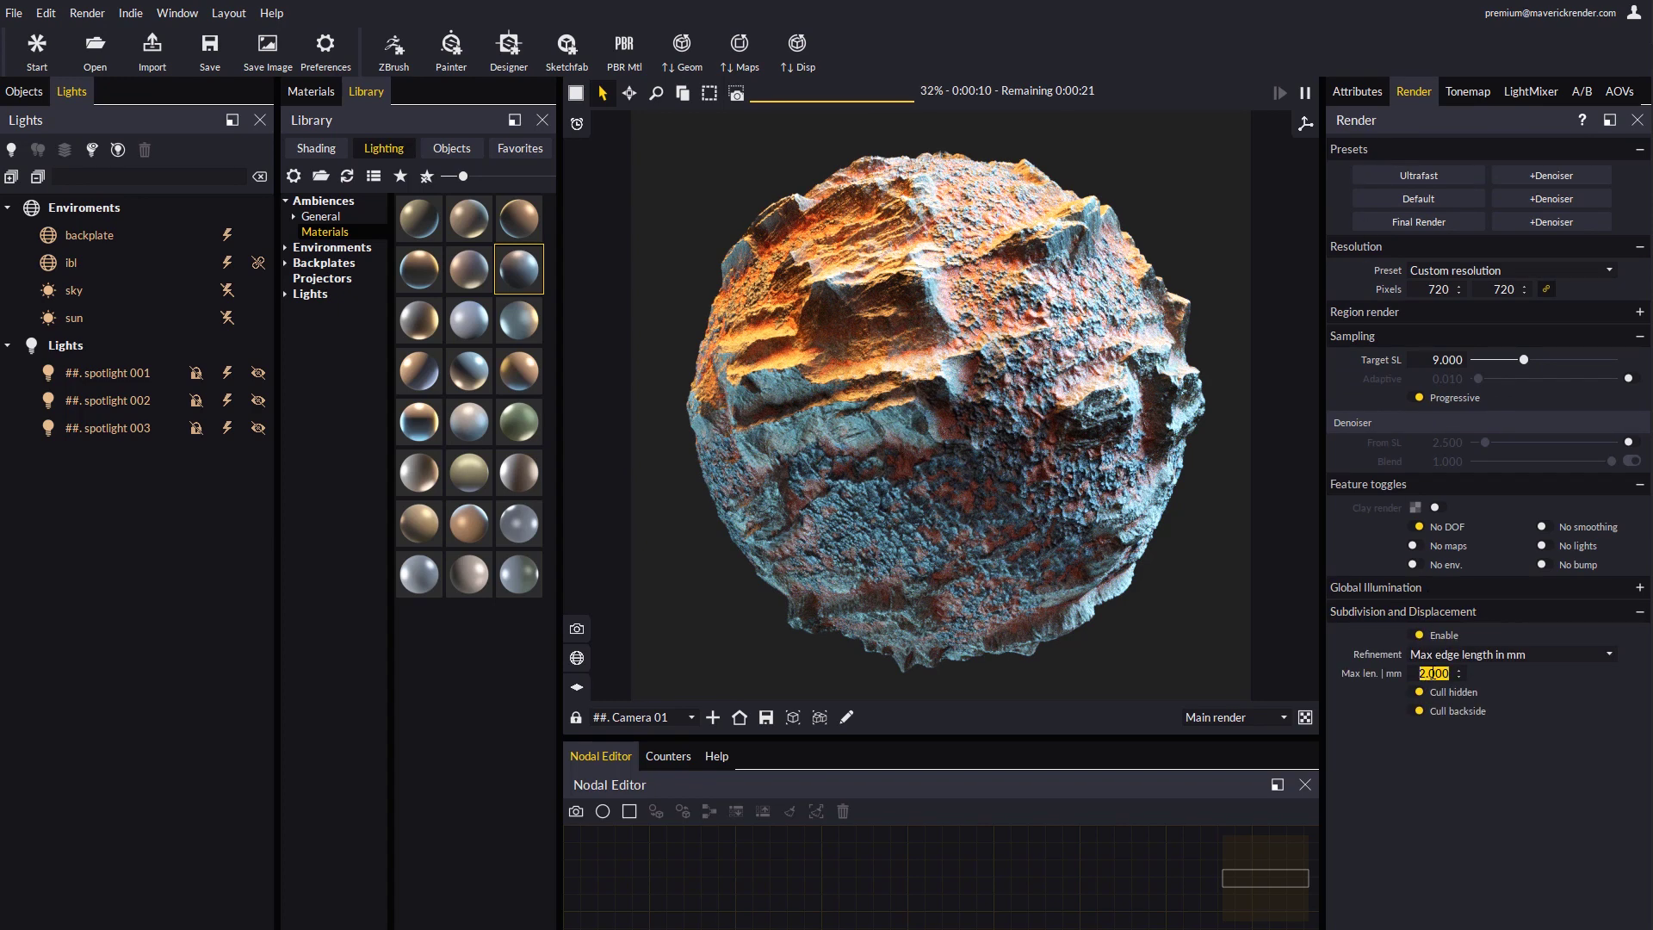
pyautogui.write('0.6')
pyautogui.press('Return')
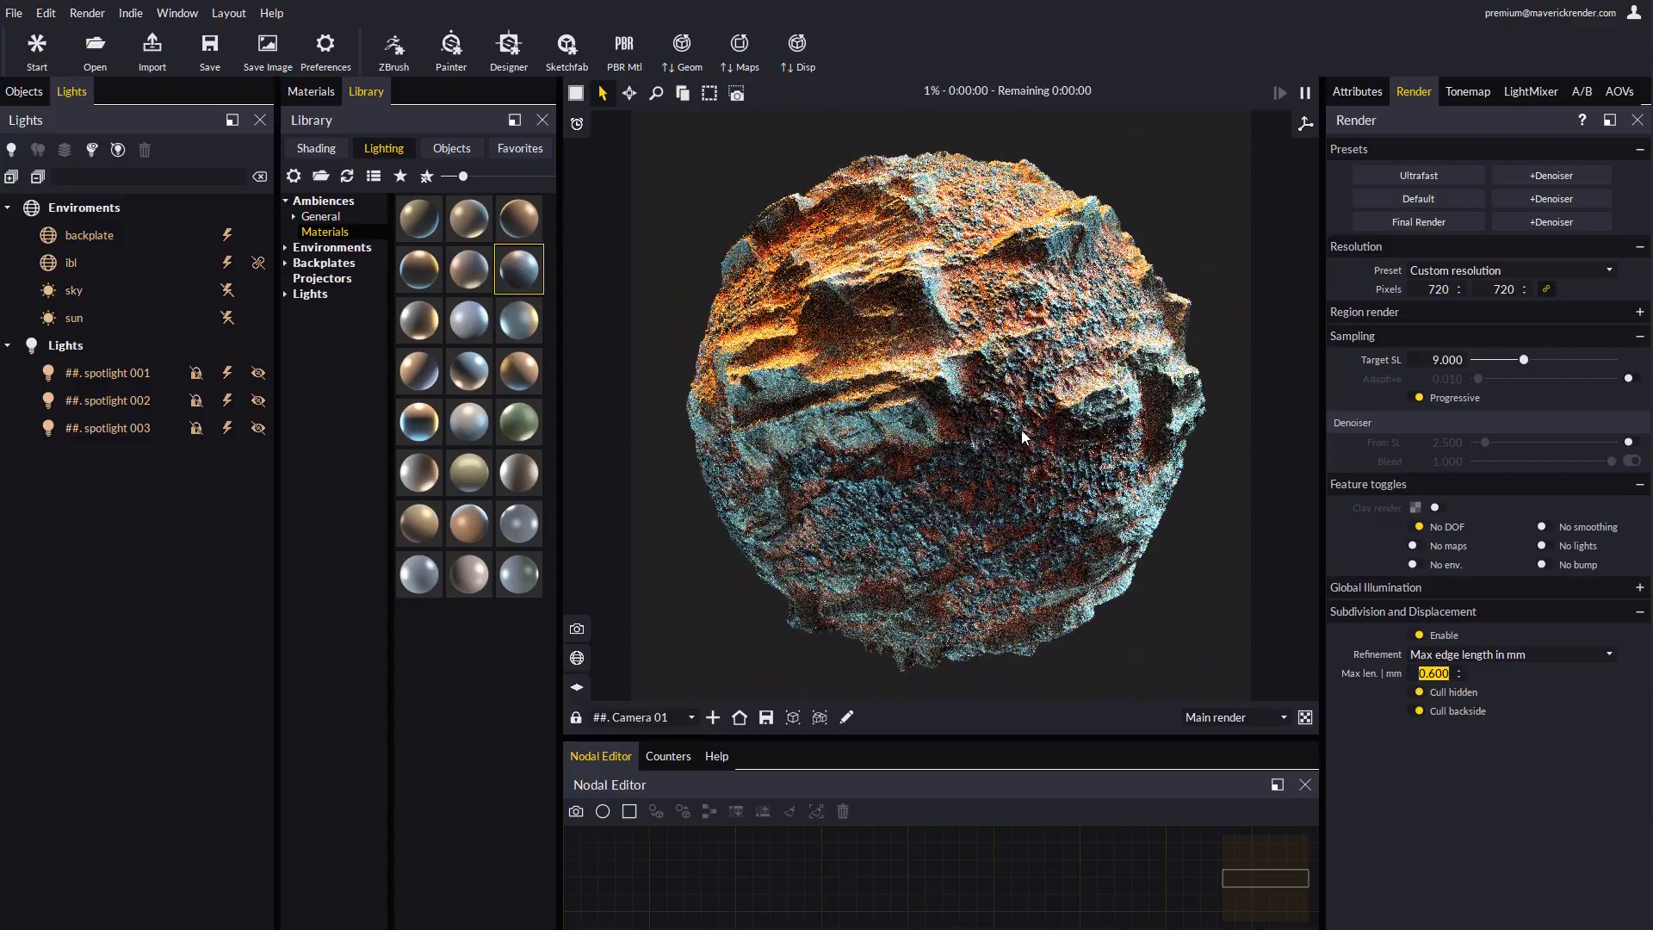
pyautogui.scroll(8, 1001, 422)
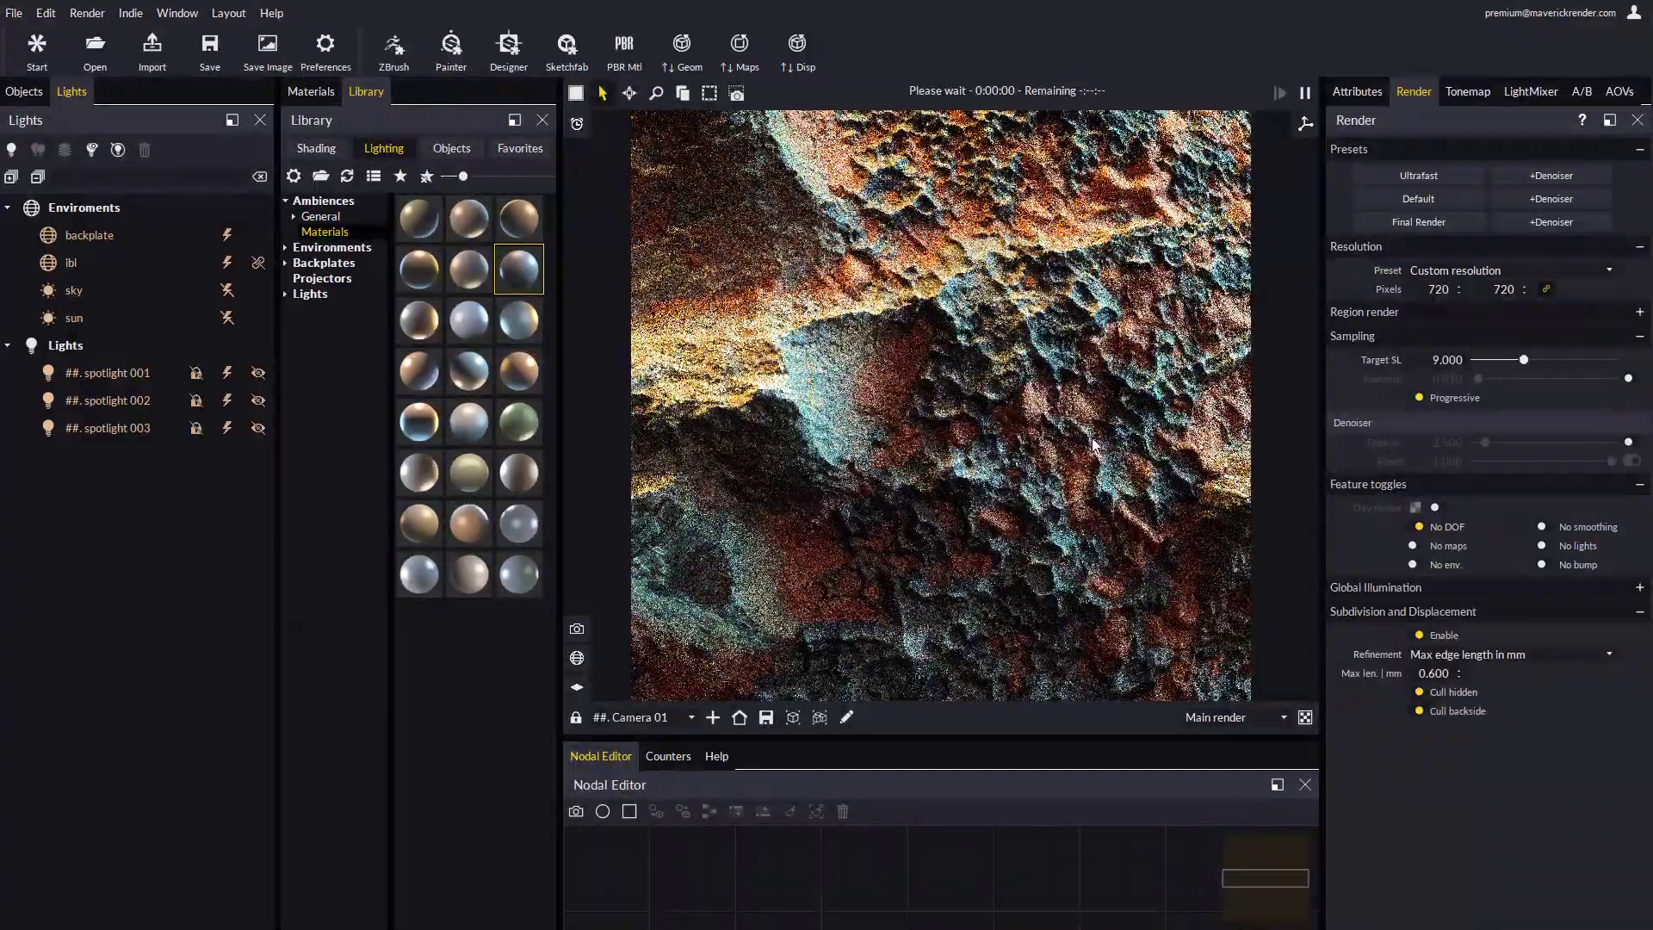
# On 06_Sphere's displacement map, drop Autobump to 2.435 and orbit to check the softer surface
pyautogui.click(930, 344)
pyautogui.click(1630, 340)
pyautogui.moveTo(1589, 401)
pyautogui.mouseDown()
pyautogui.moveTo(1611, 403)
pyautogui.moveTo(1563, 405)
pyautogui.moveTo(1594, 404)
pyautogui.mouseUp()
pyautogui.moveTo(1103, 539); pyautogui.dragTo(1008, 389)
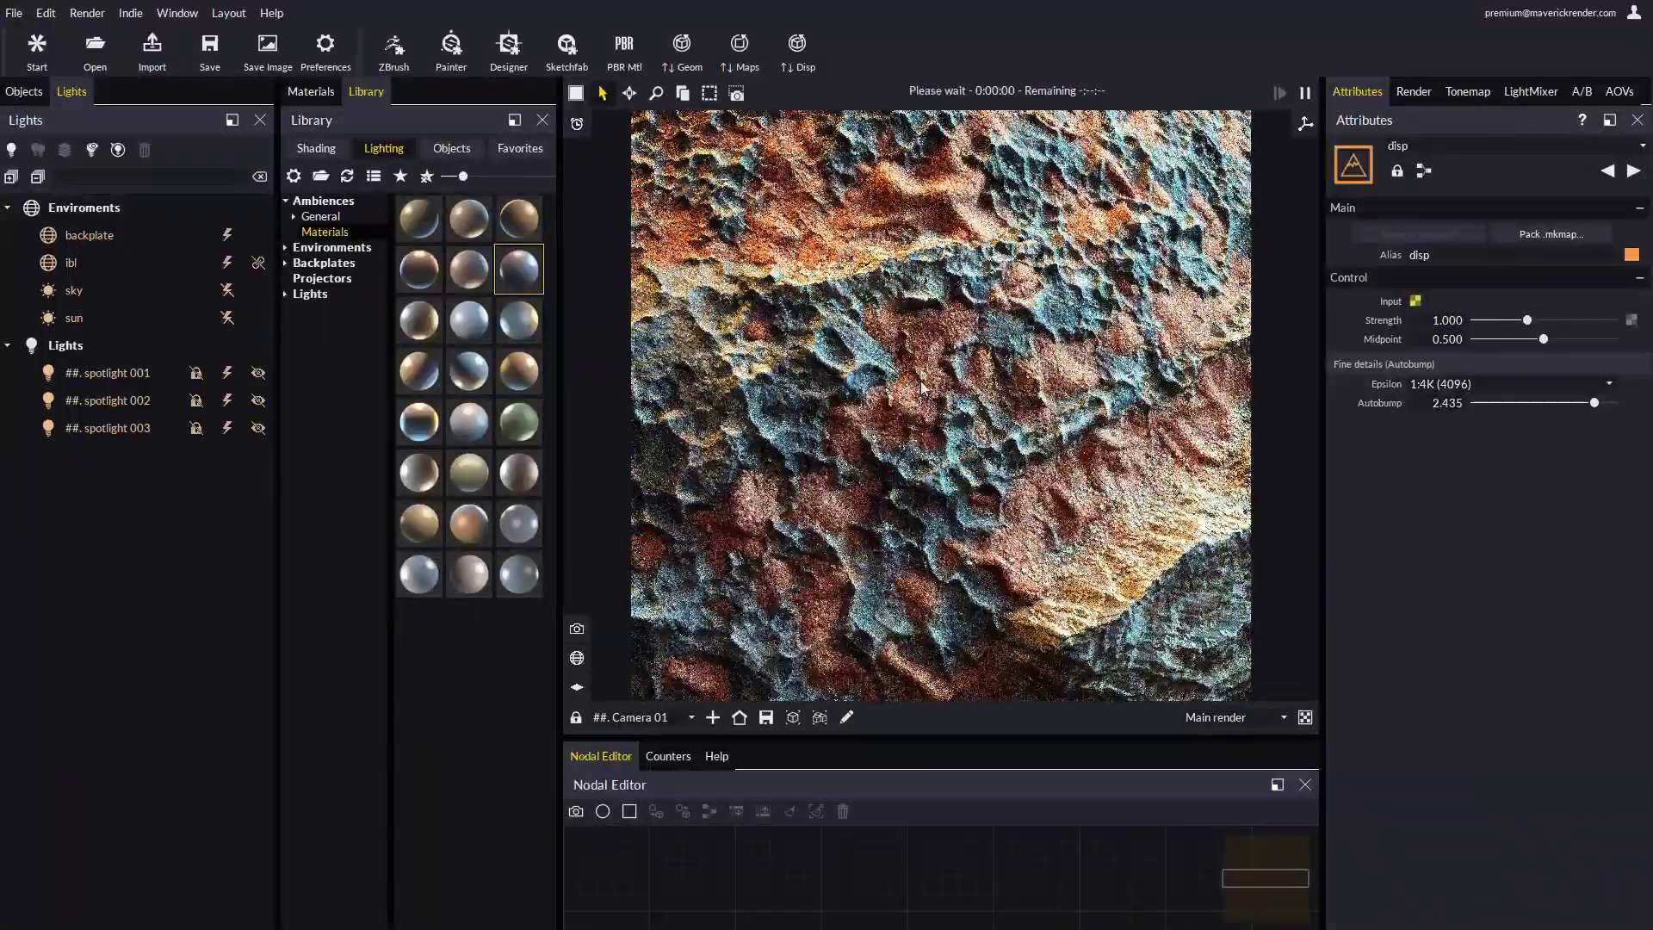
pyautogui.moveTo(961, 310); pyautogui.dragTo(991, 461)
pyautogui.moveTo(809, 548); pyautogui.dragTo(1047, 417)
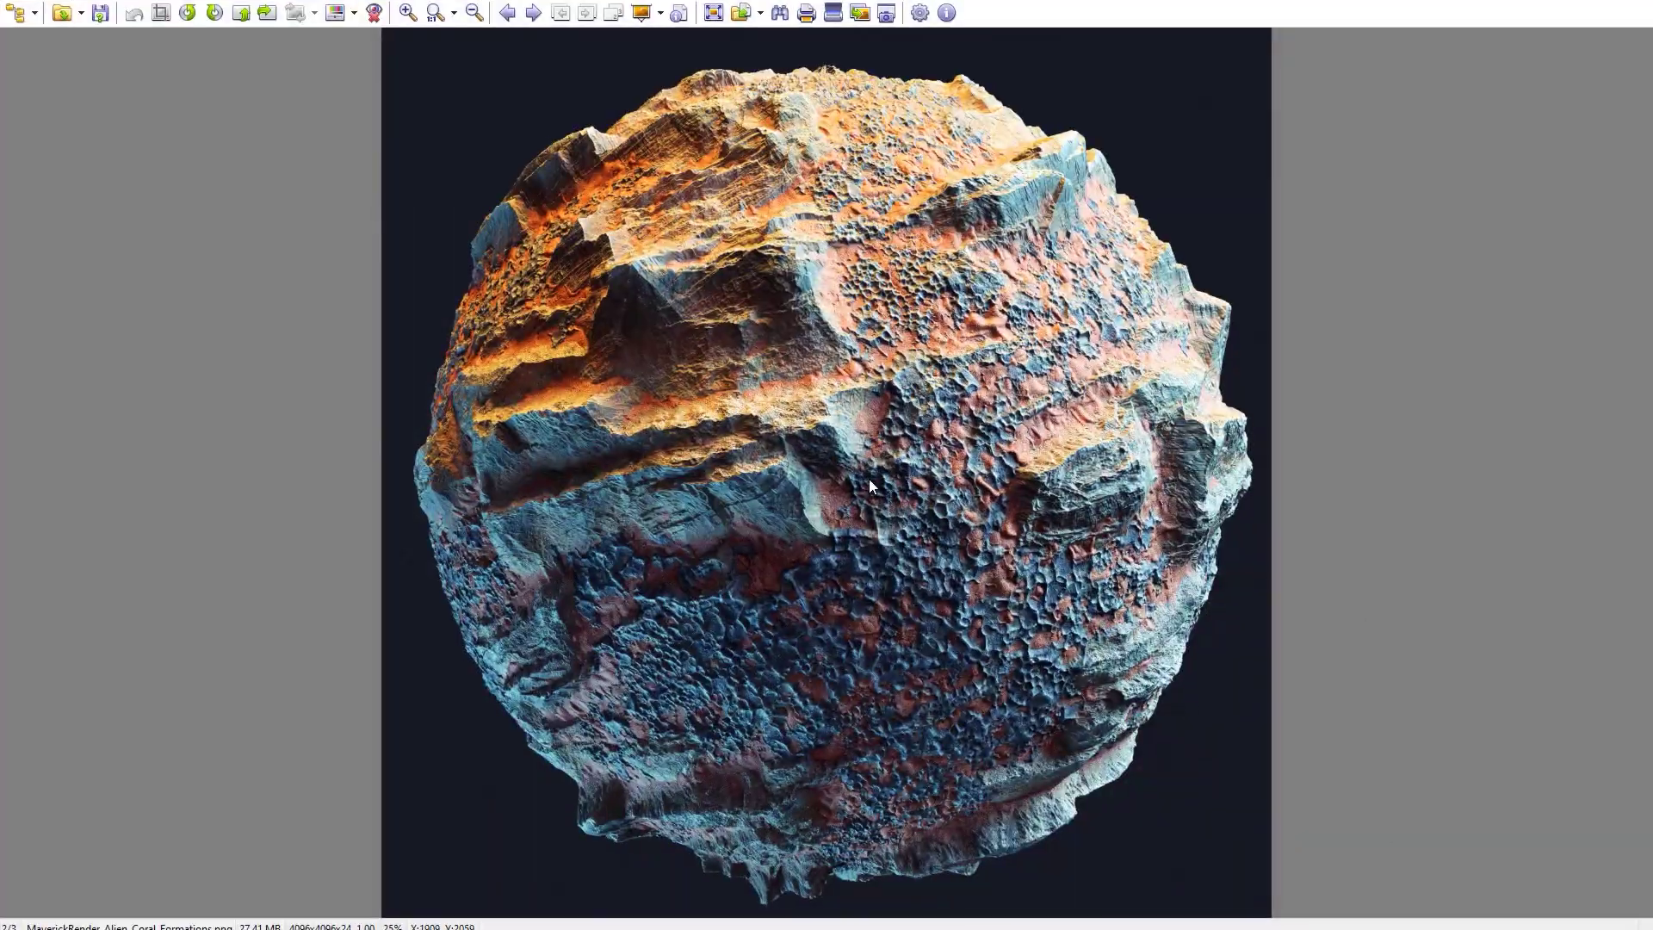
# Show MaverickRender_Alien_Coral_Formations.png full-screen and zoom into the rock surface
pyautogui.press('Return')
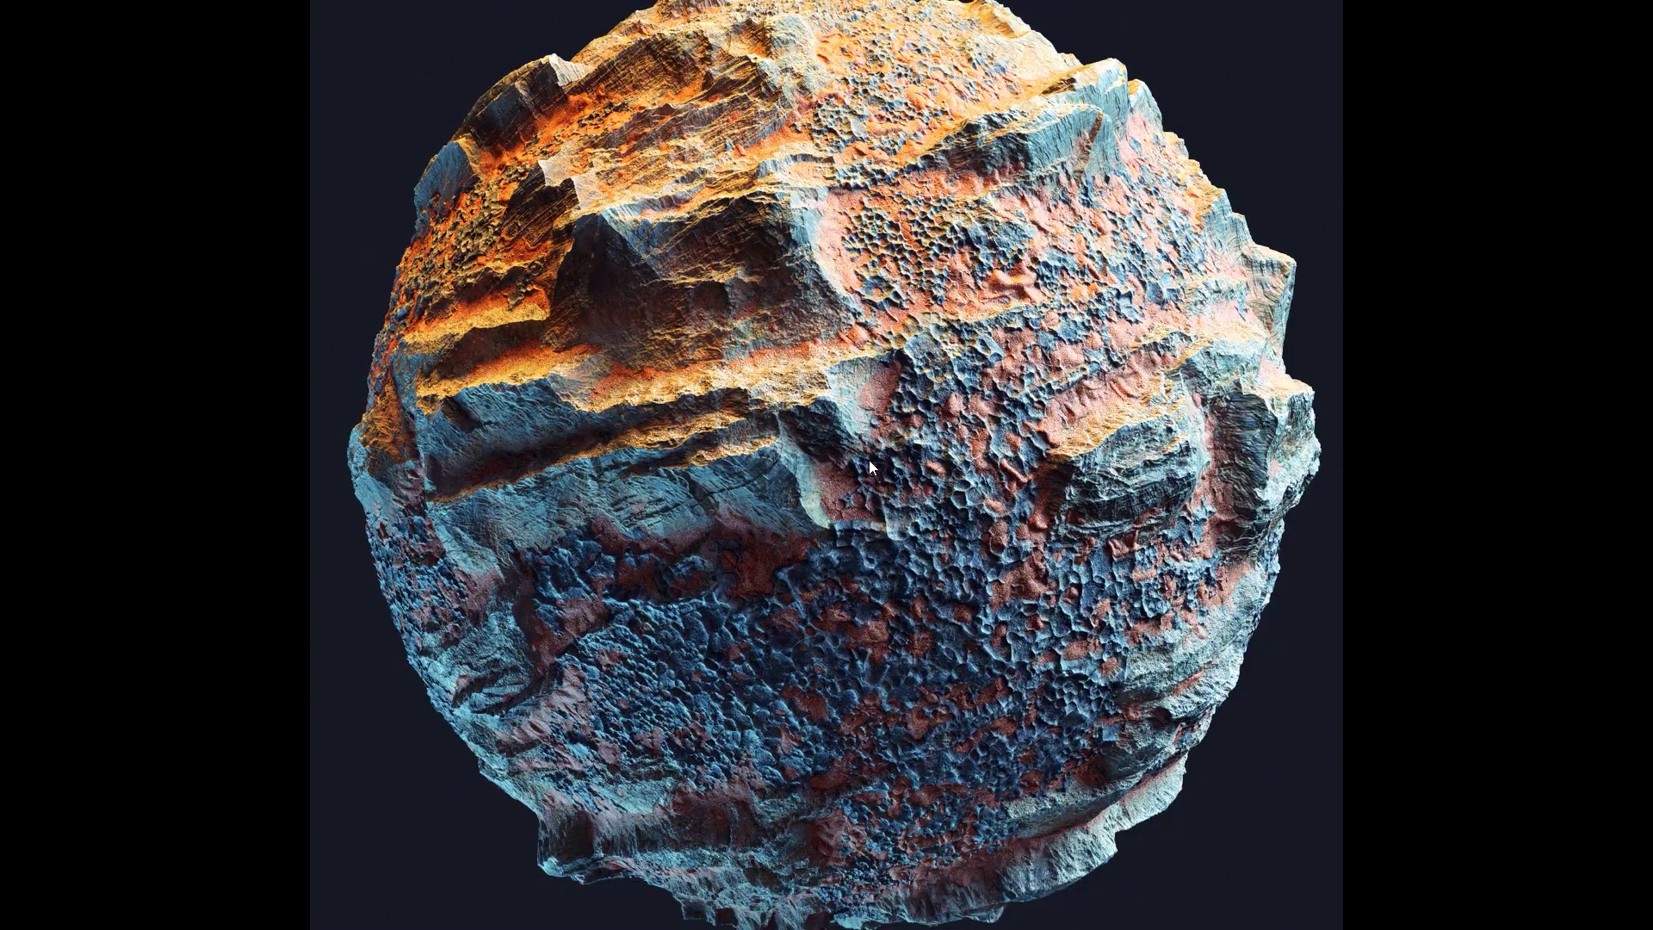
pyautogui.scroll(5, 869, 460)
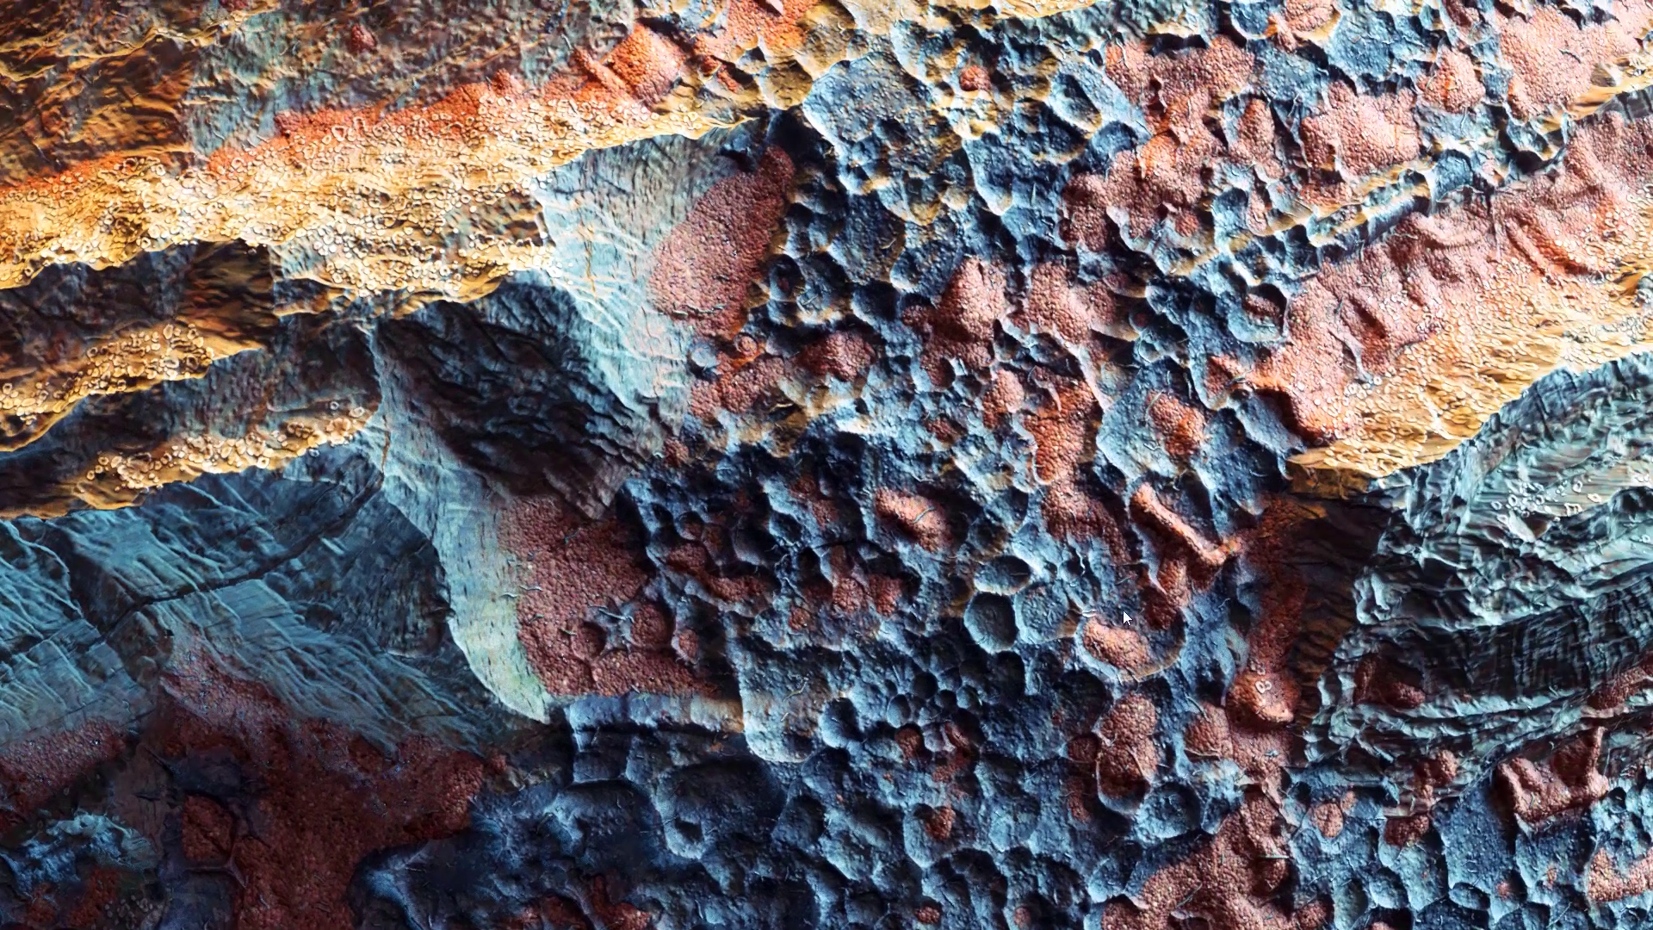